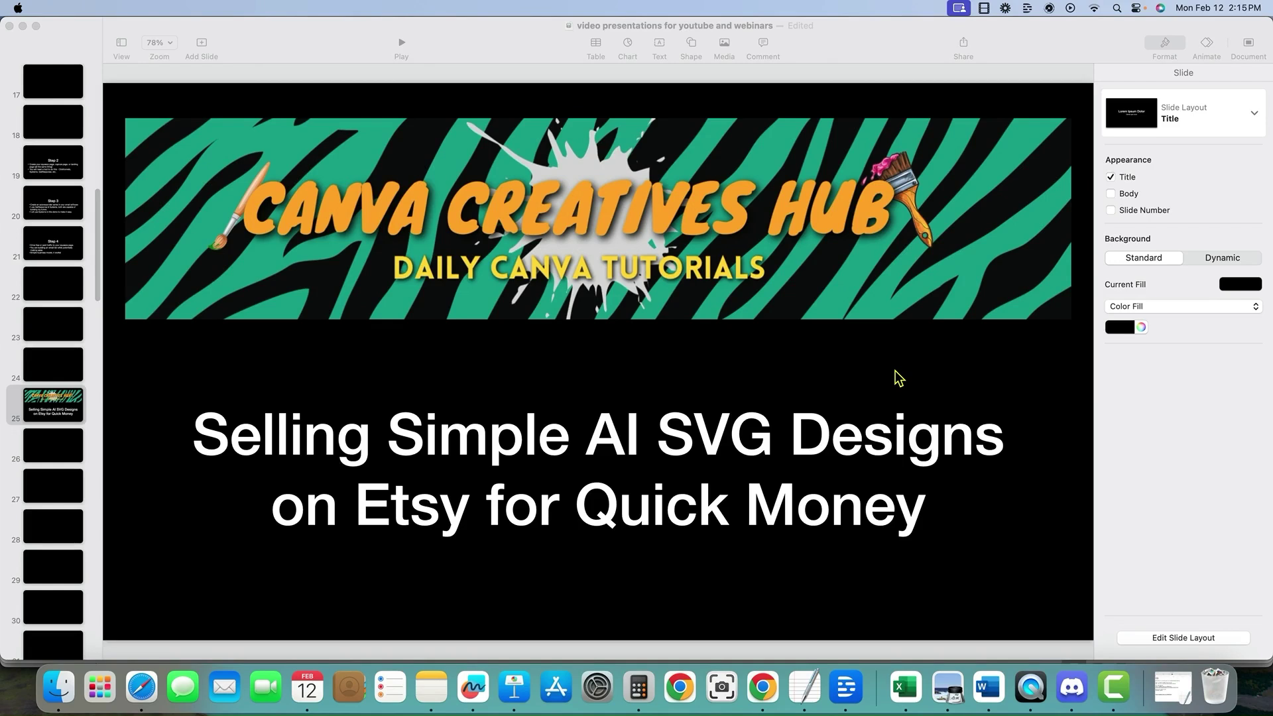
- Switch to Chrome, shorten the Etsy search from "flowers svg" to "svg", and browse the listings
click(762, 687)
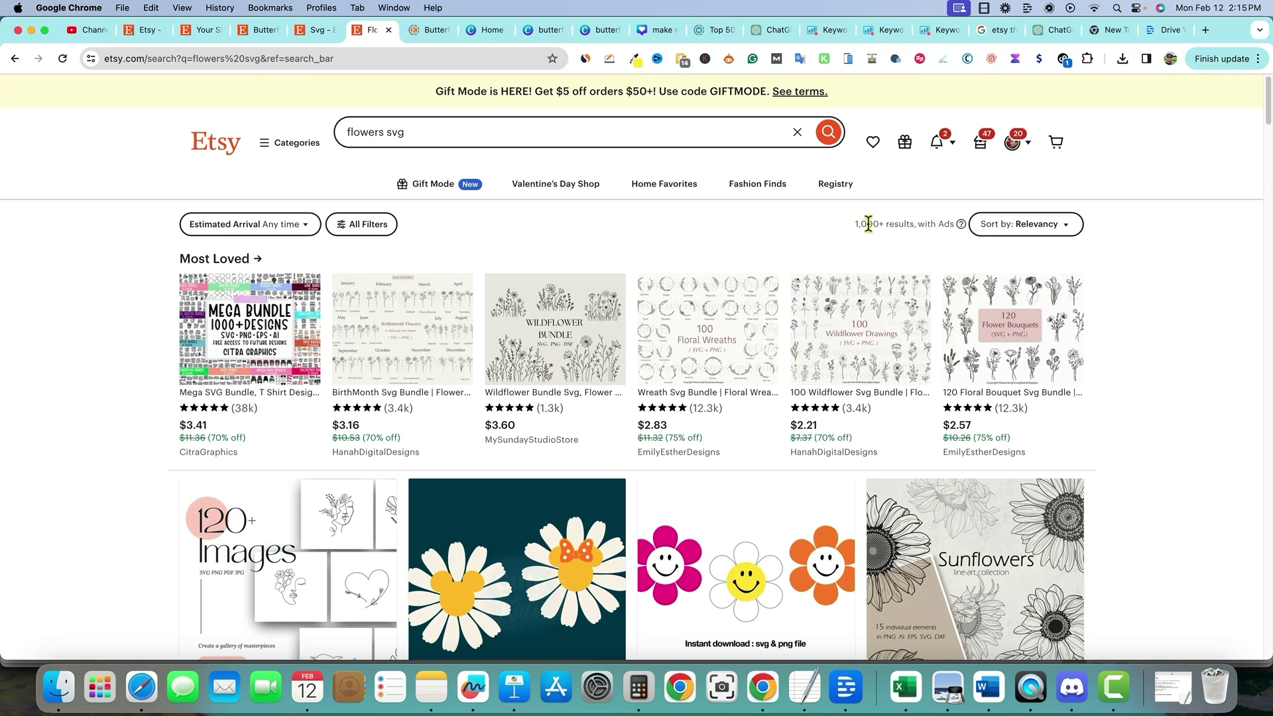
scroll(687, 411, down, 5)
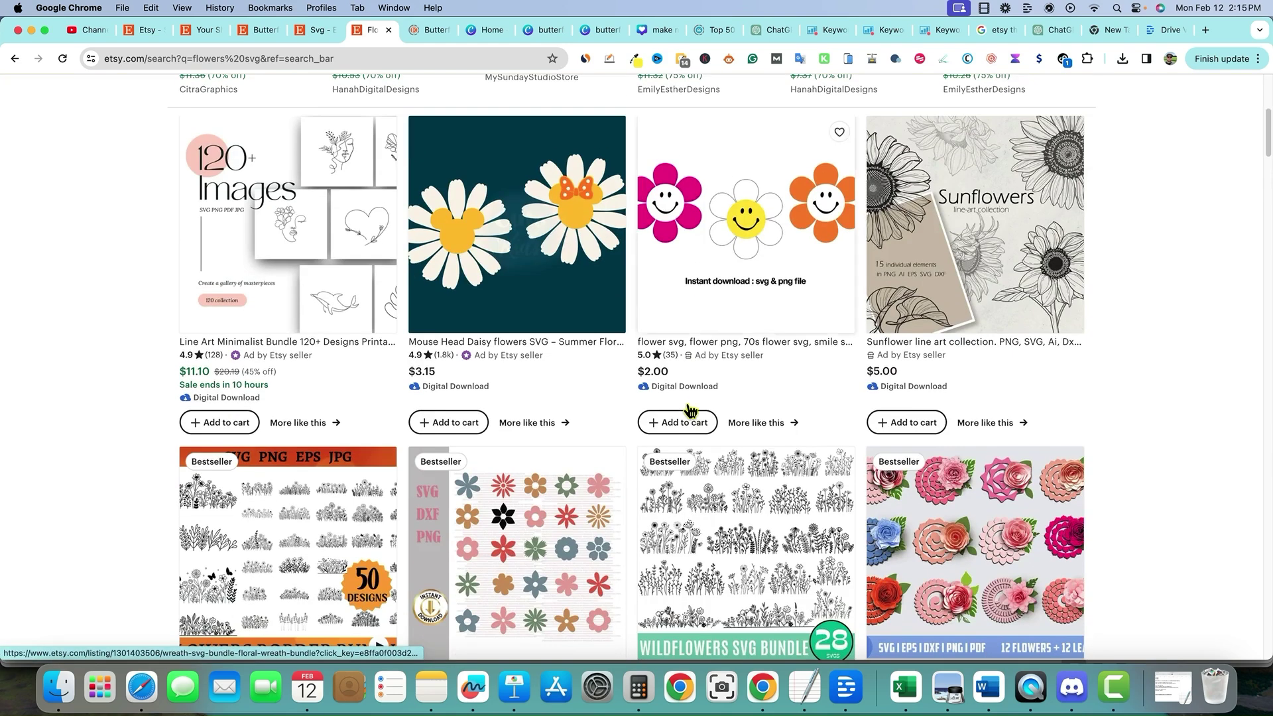
scroll(688, 411, up, 5)
drag(388, 132, 333, 142)
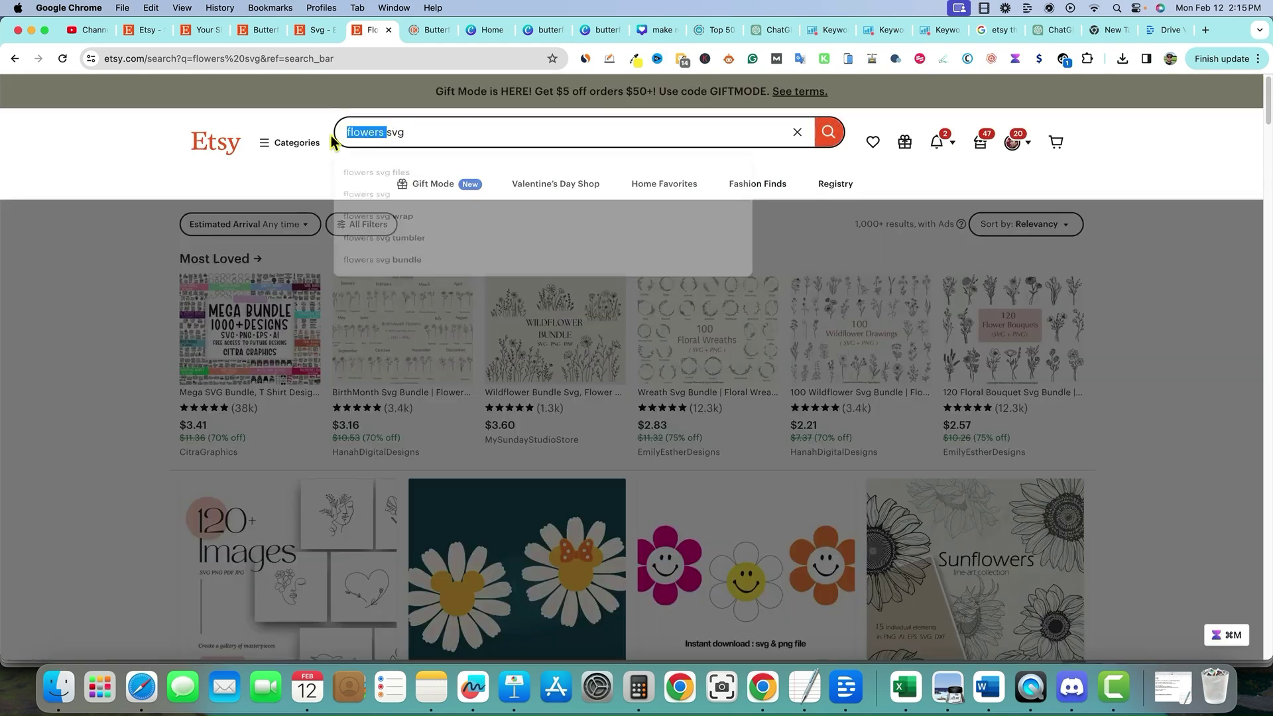
key(BackSpace)
key(Return)
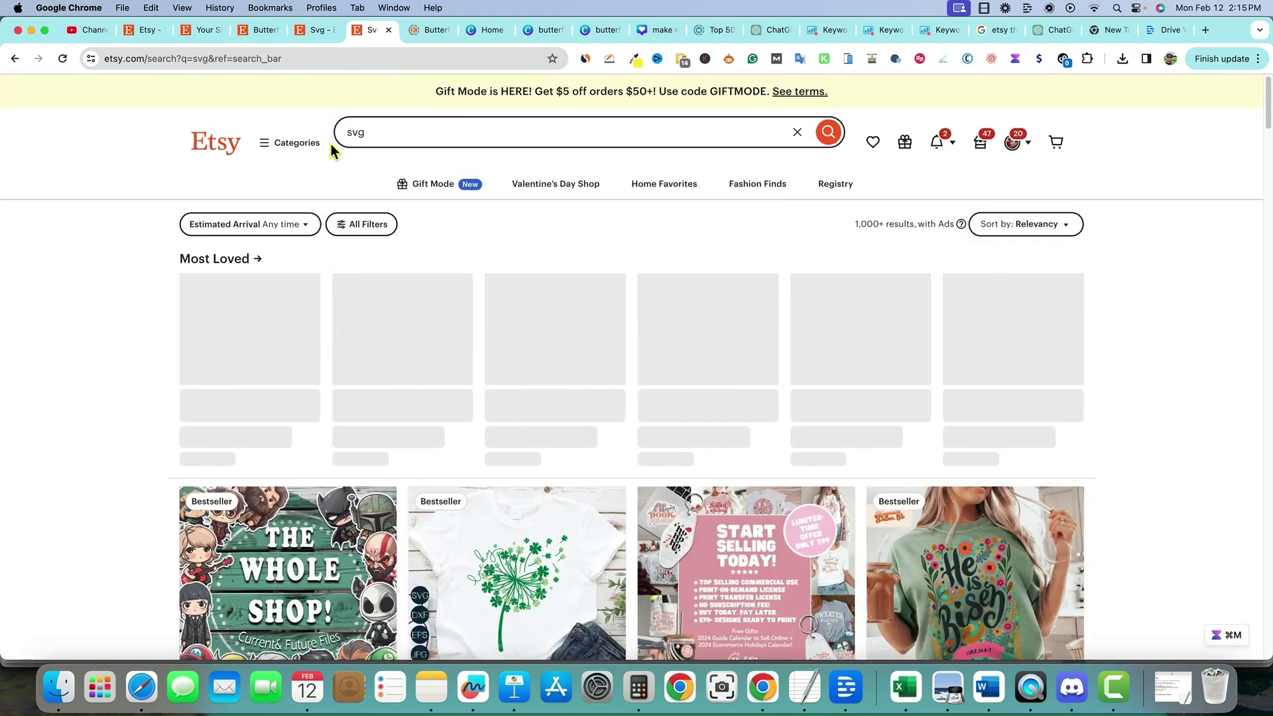
scroll(364, 432, down, 15)
scroll(365, 436, up, 10)
scroll(364, 436, up, 5)
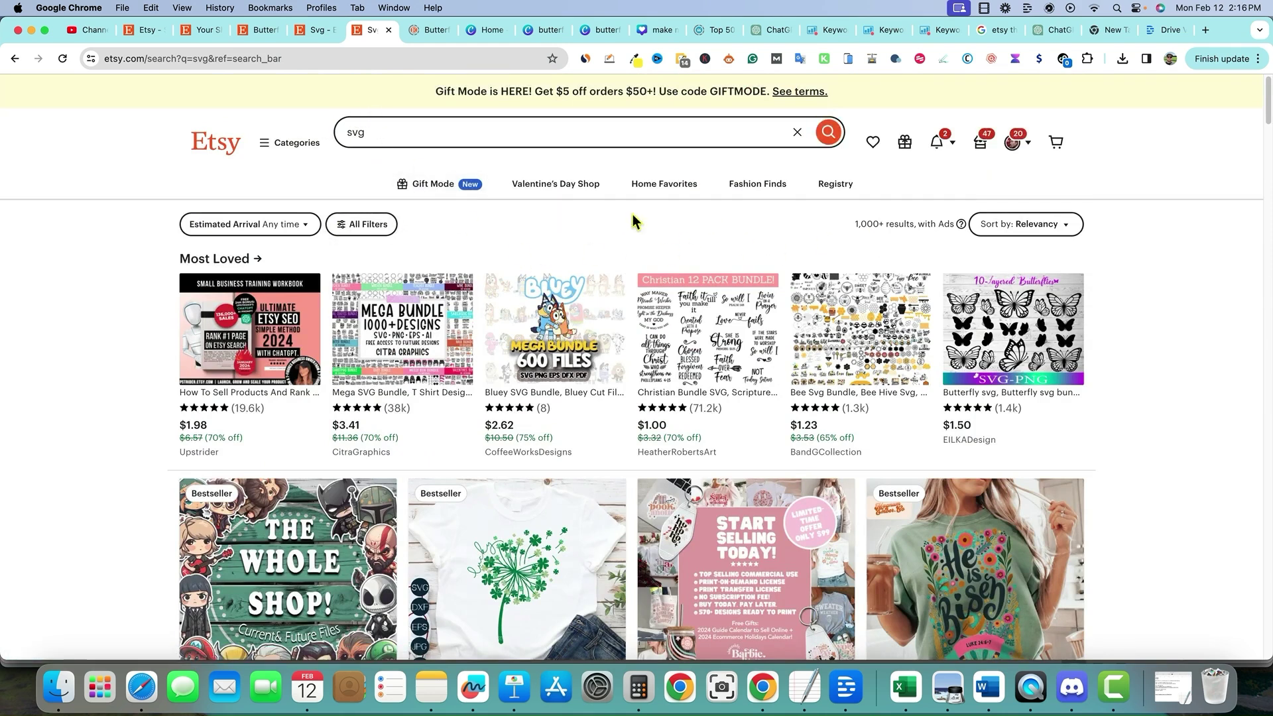
scroll(633, 222, down, 10)
scroll(488, 239, up, 10)
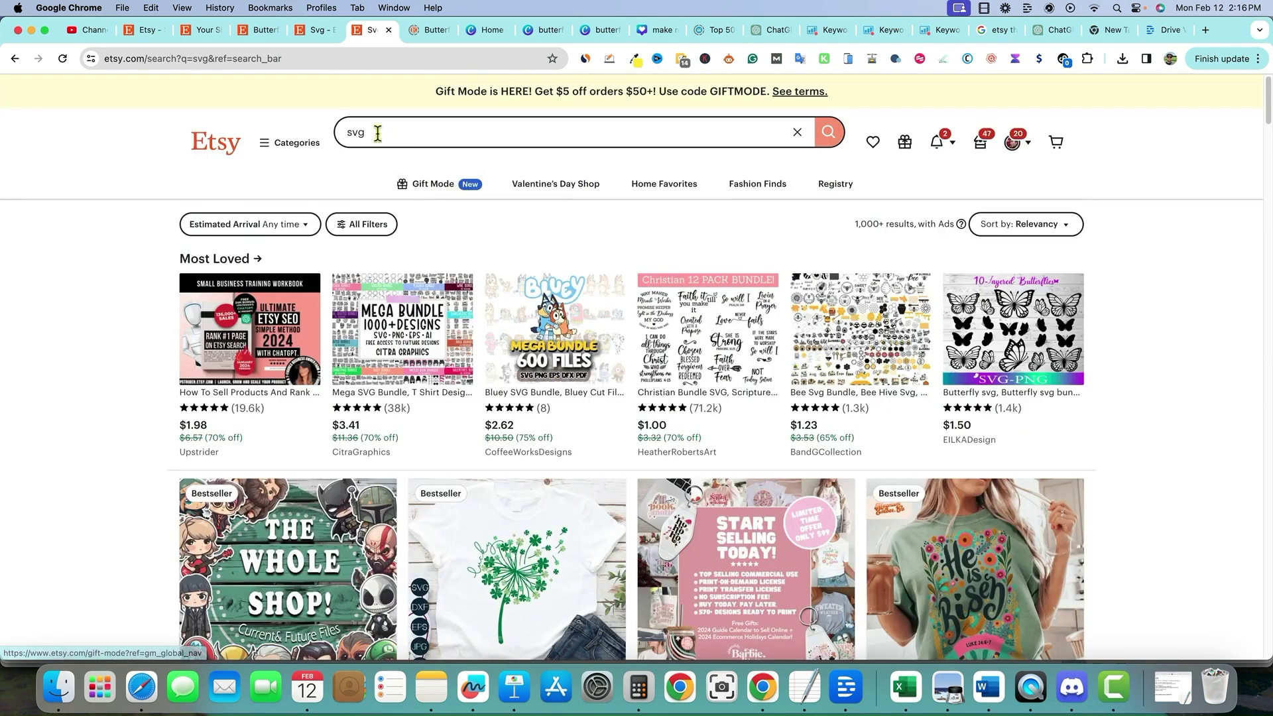
- Open an incognito Chrome window, go to etsy.com, search for "svg", and check the number of results
right_click(762, 697)
click(770, 564)
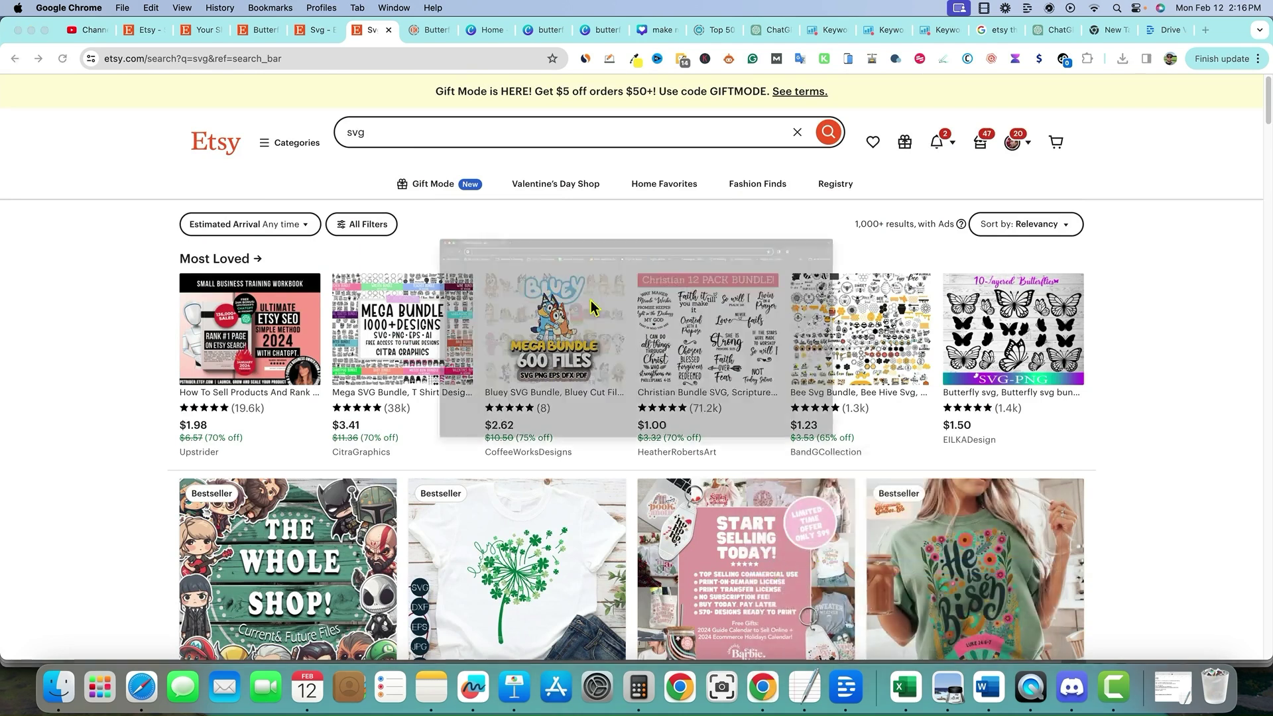
text(etsy.com)
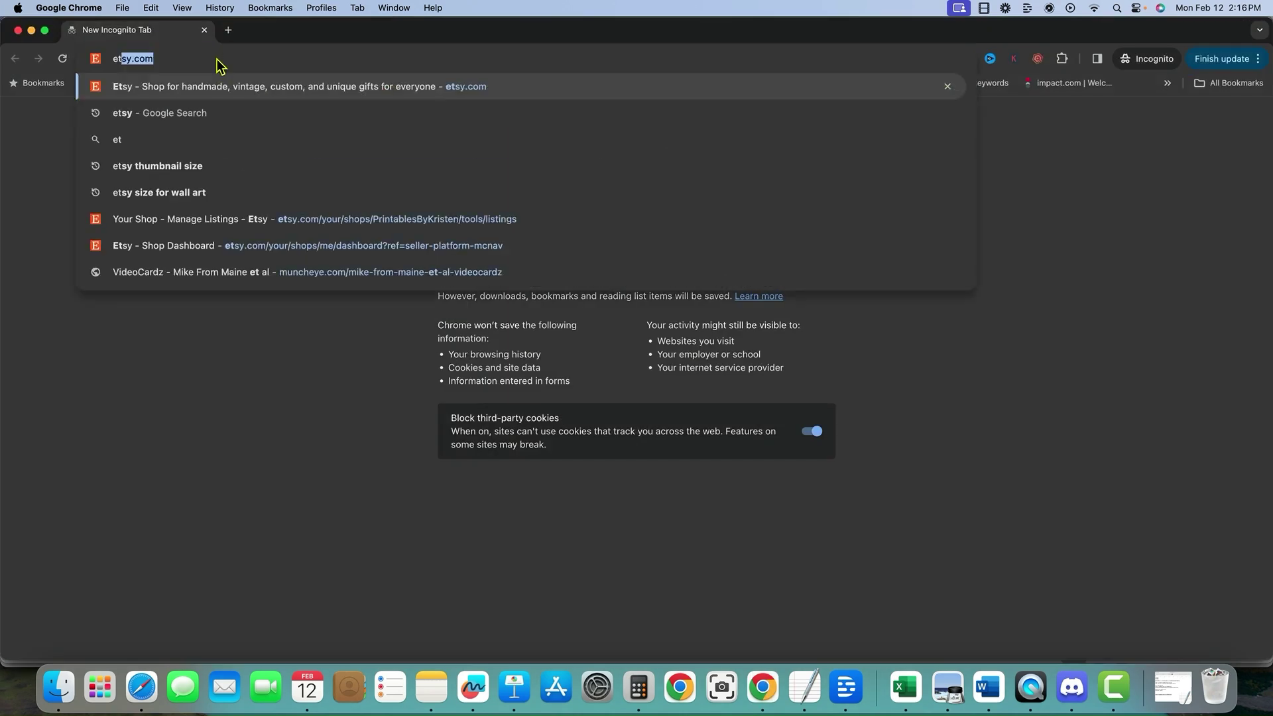
key(Return)
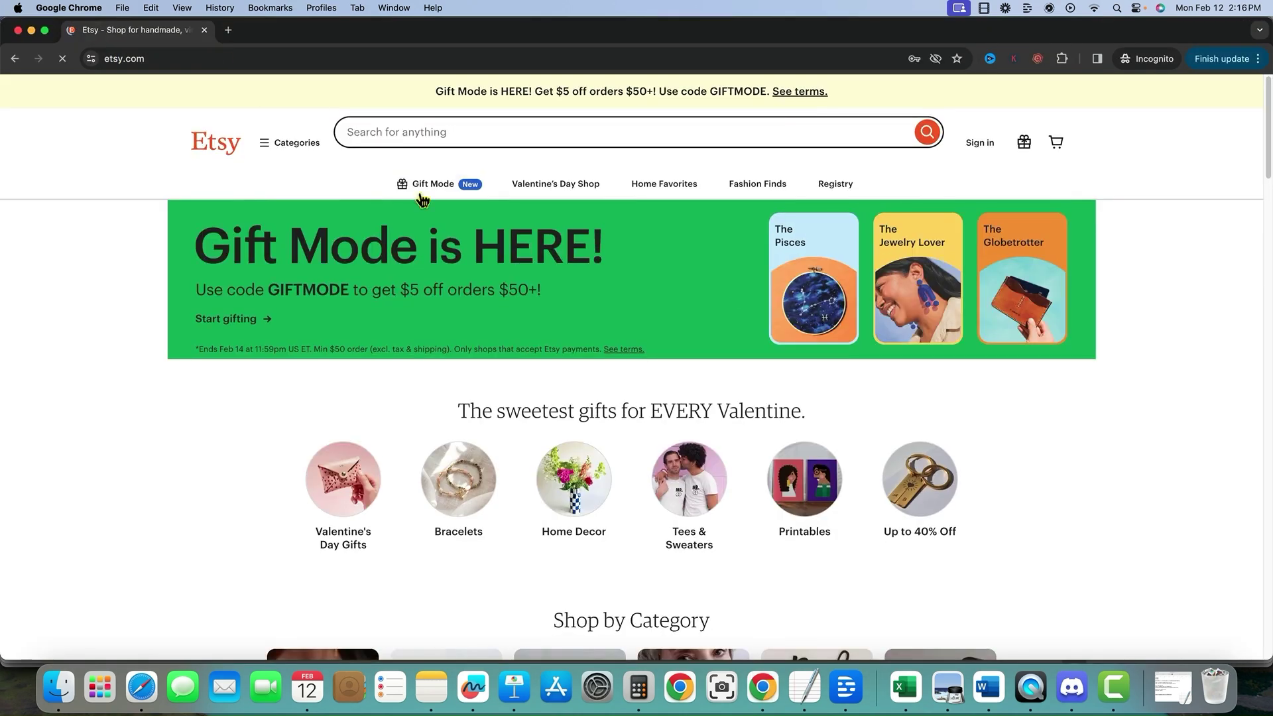
click(420, 132)
text(svg)
key(Return)
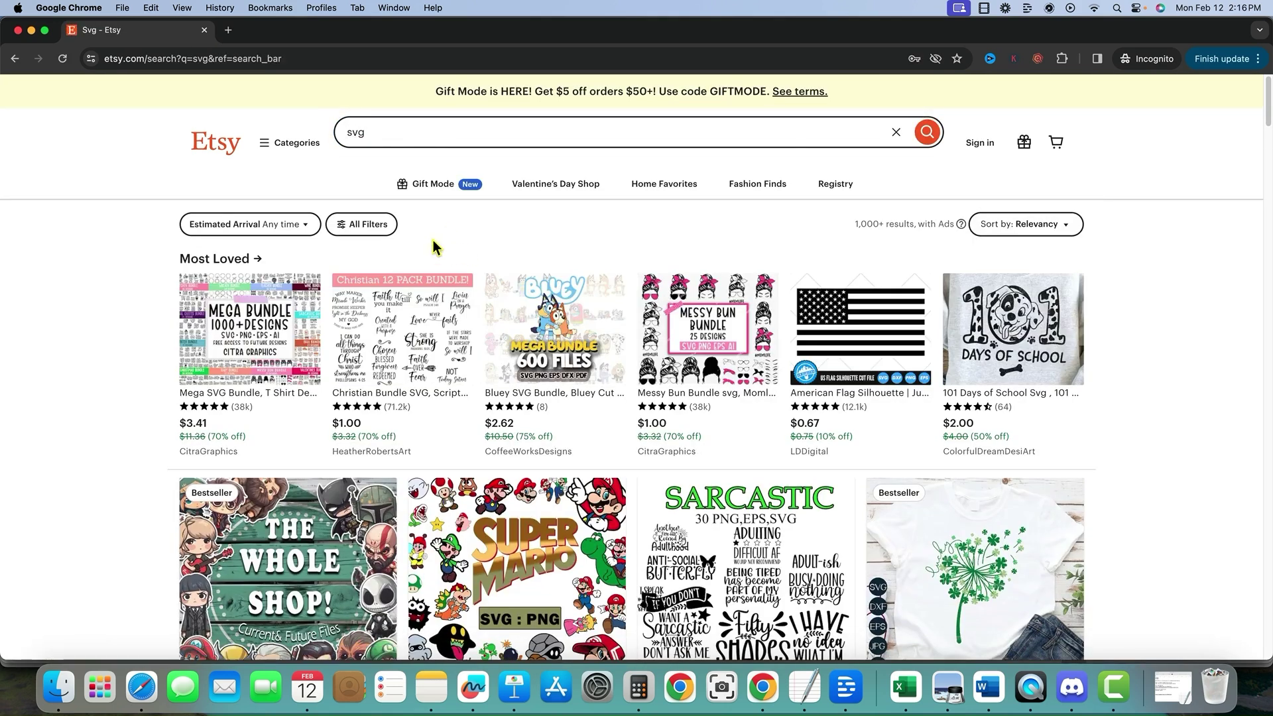
drag(854, 224, 913, 223)
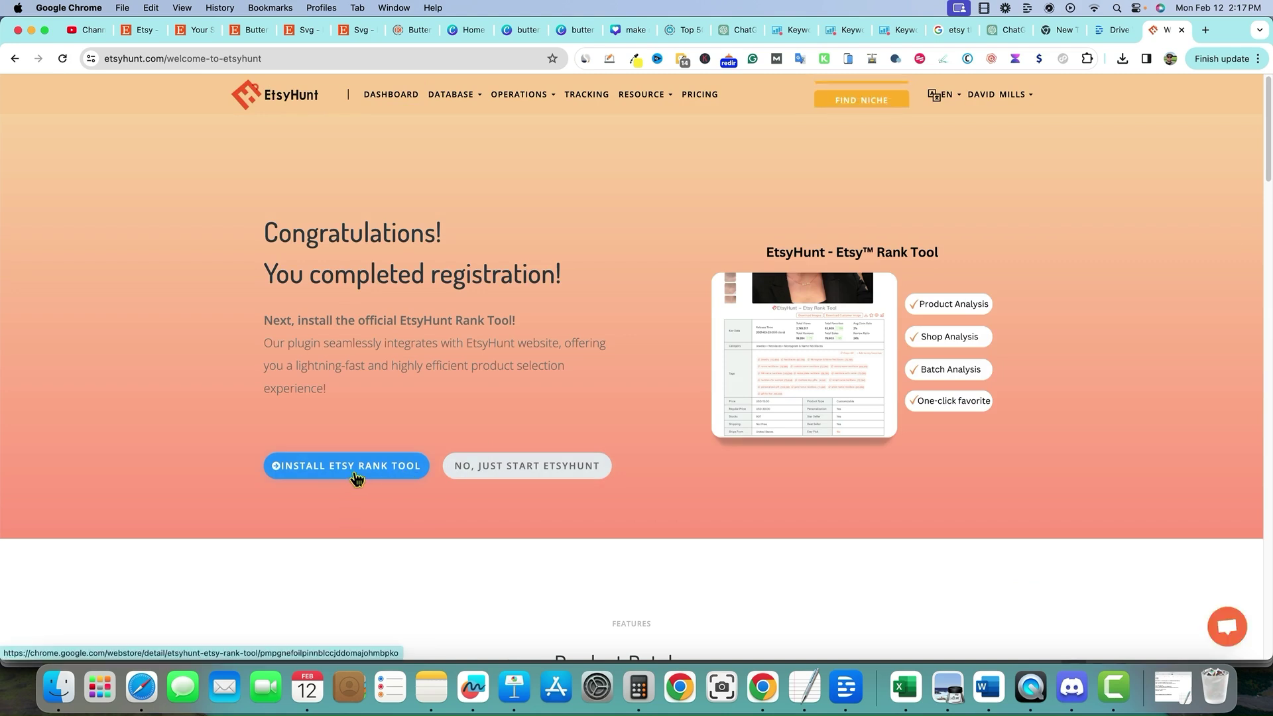
- Start EtsyHunt without installing the Etsy Rank Tool and run a product search for "svg"
click(519, 472)
click(304, 173)
text(svg)
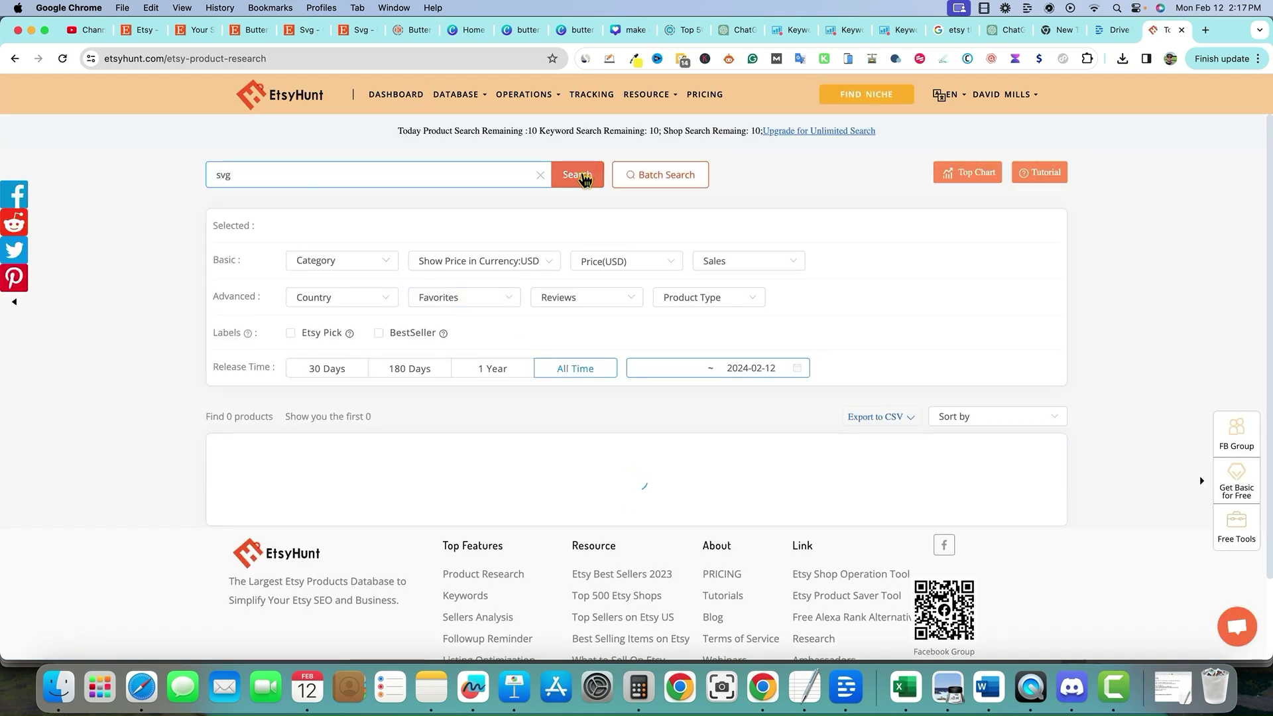
click(580, 174)
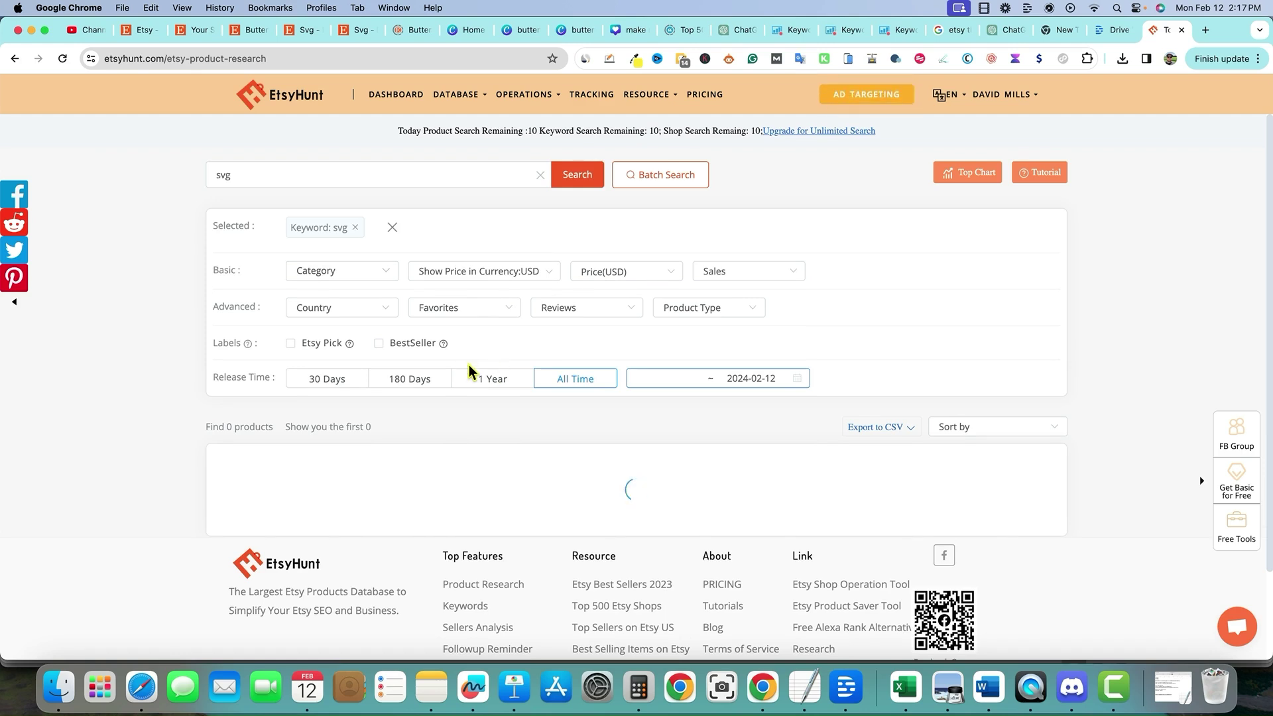
scroll(472, 373, down, 3)
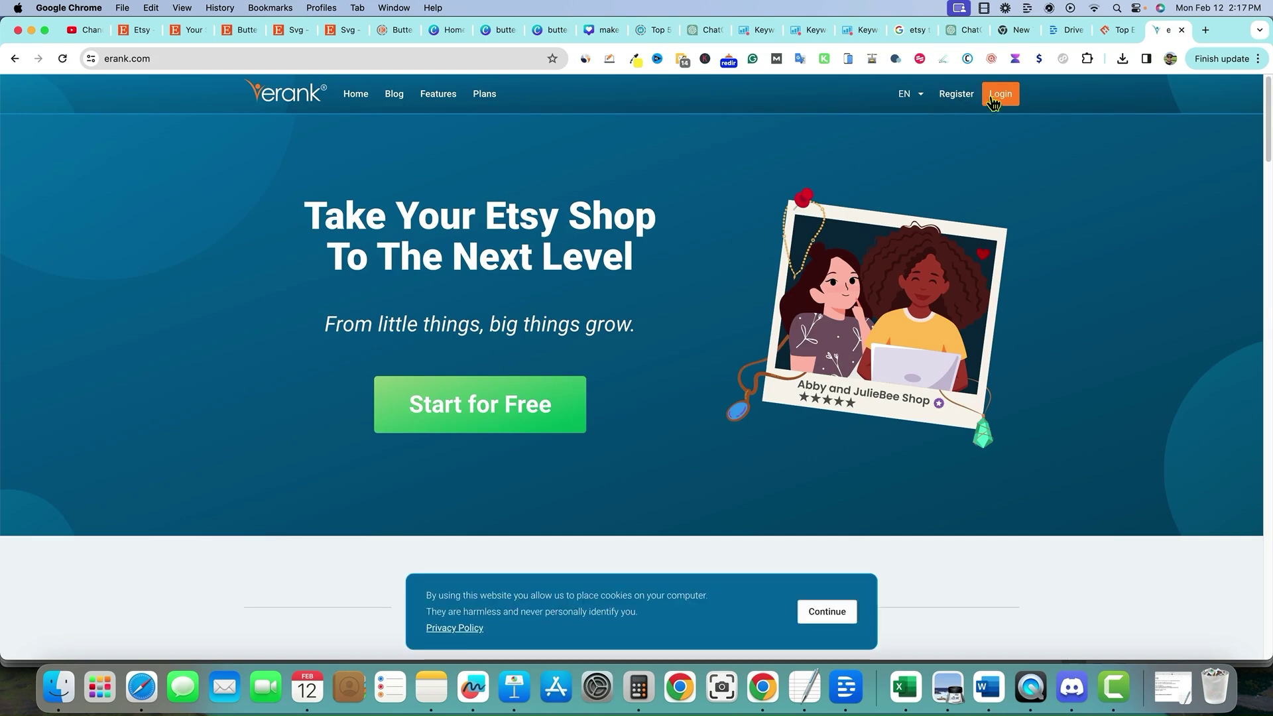
- Log in to eRank and look up the Etsy USA keyword statistics for "flower svg"
click(994, 98)
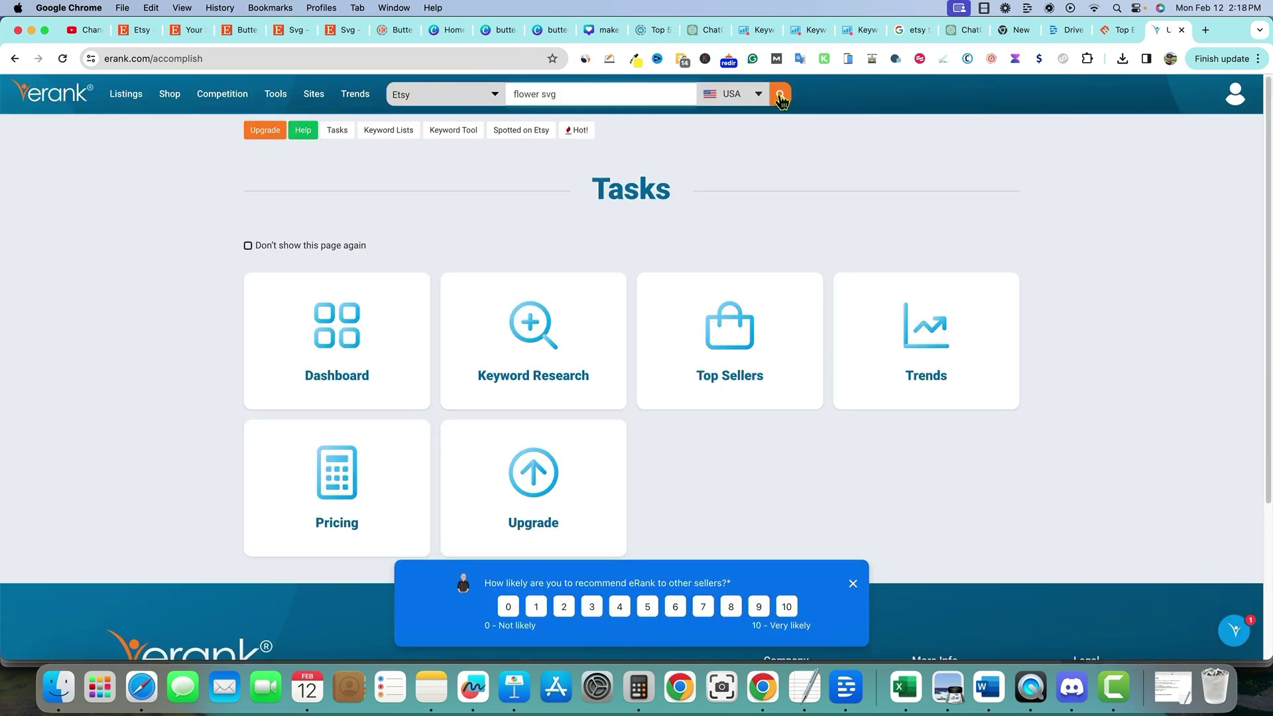
click(781, 98)
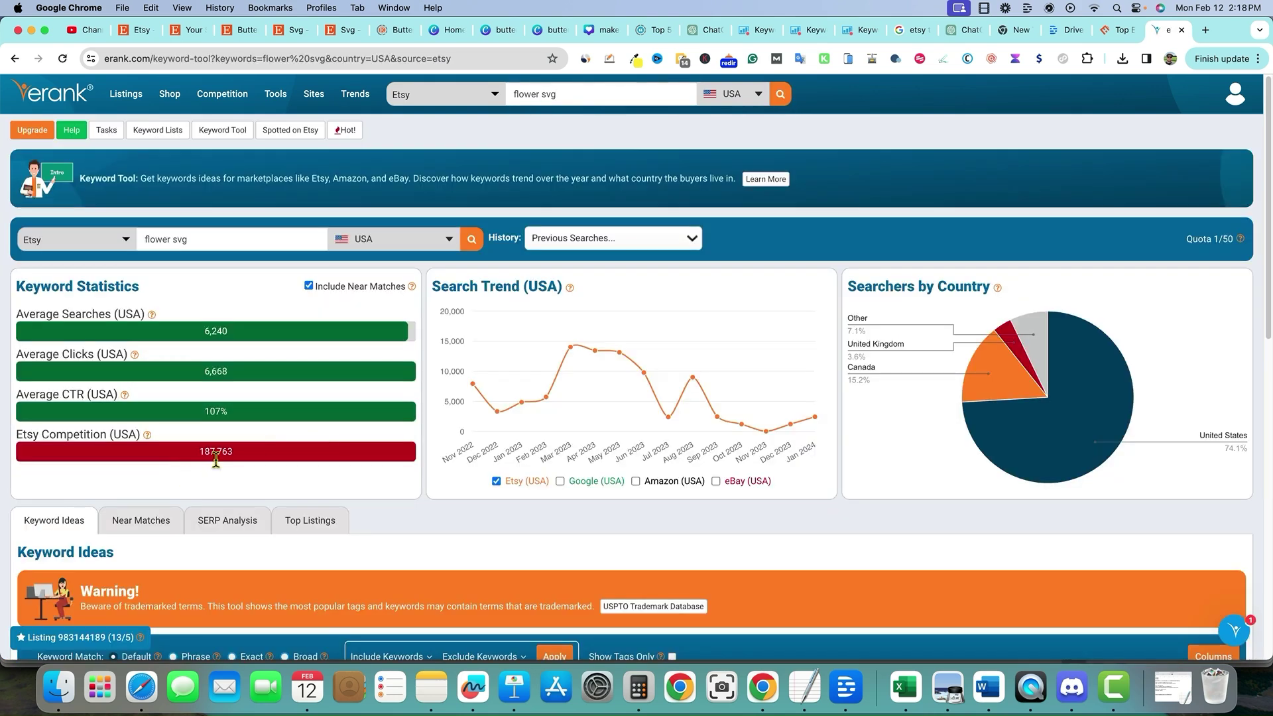
click(150, 437)
scroll(312, 464, down, 1)
scroll(311, 464, up, 1)
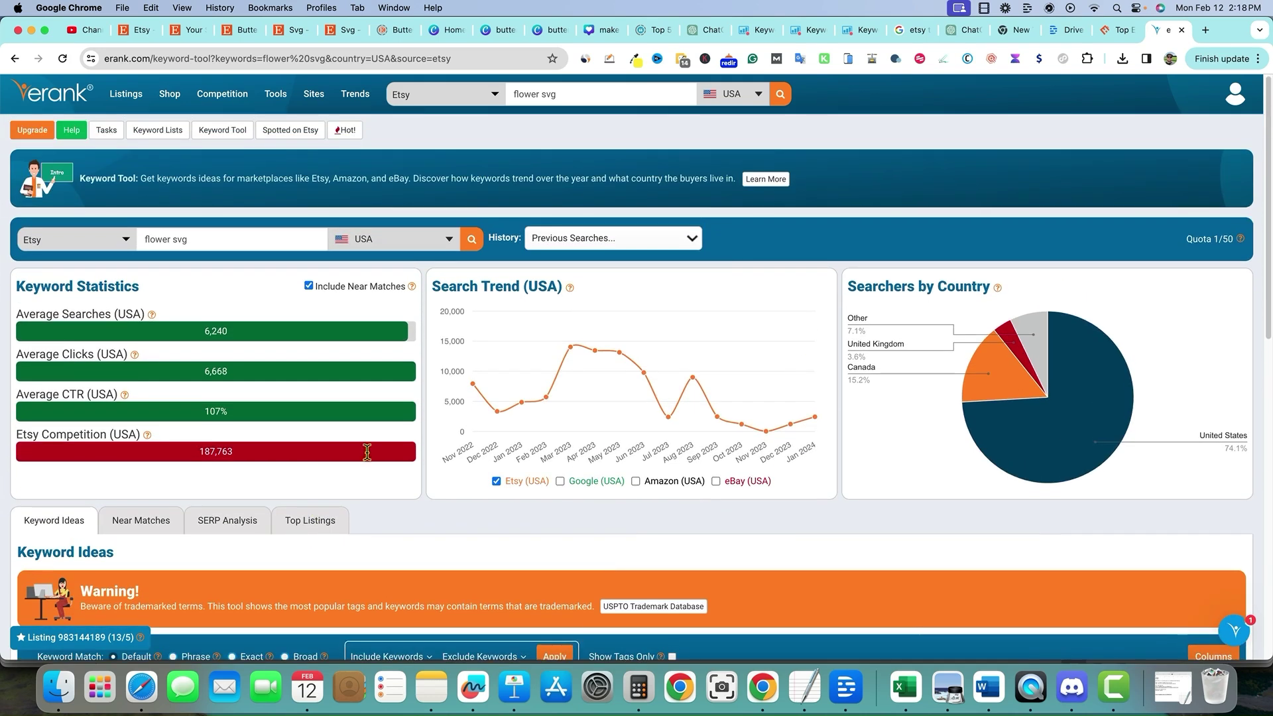
- In SE Ranking, sort the keyword suggestions for "flowers svg" by difficulty, lowest first
click(860, 31)
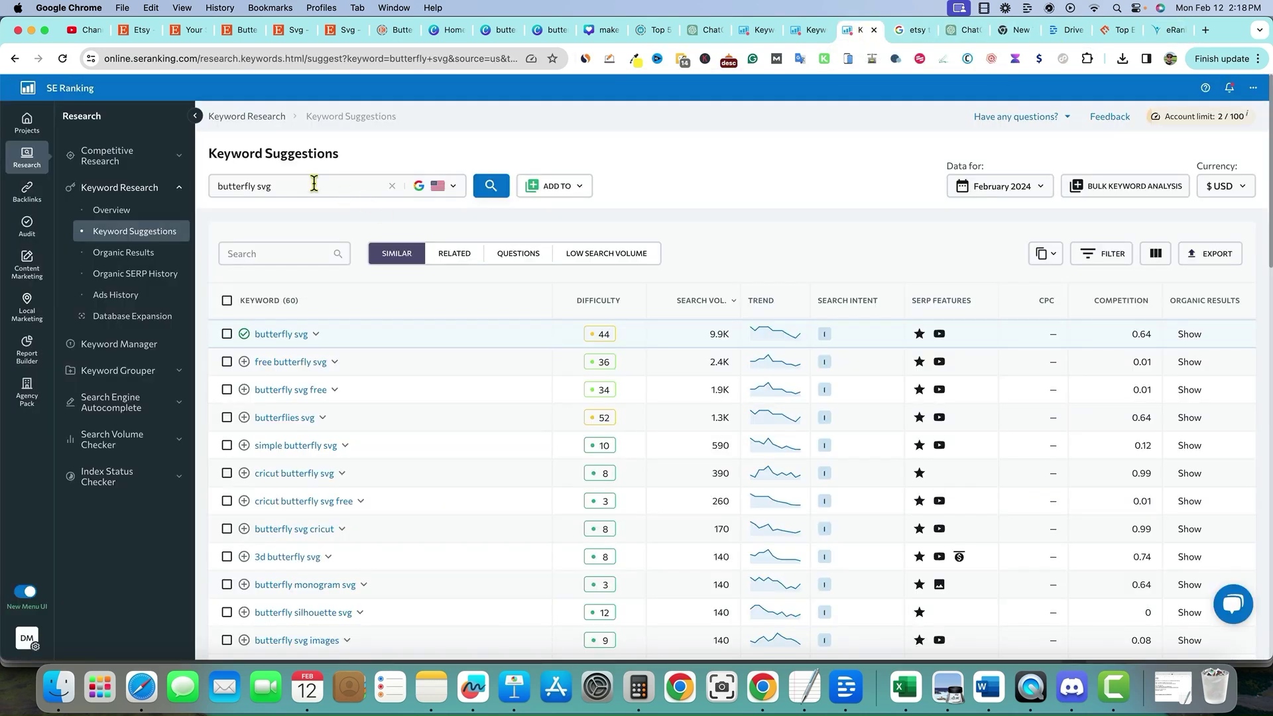
click(796, 32)
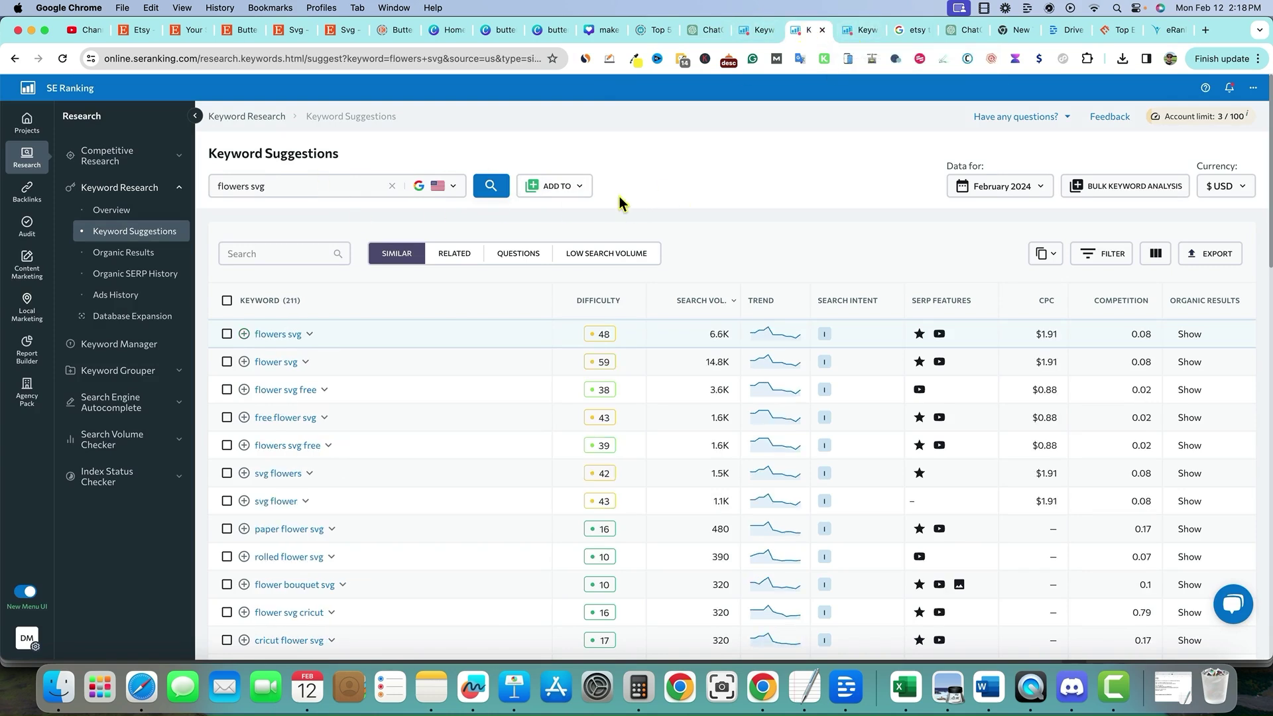
click(604, 301)
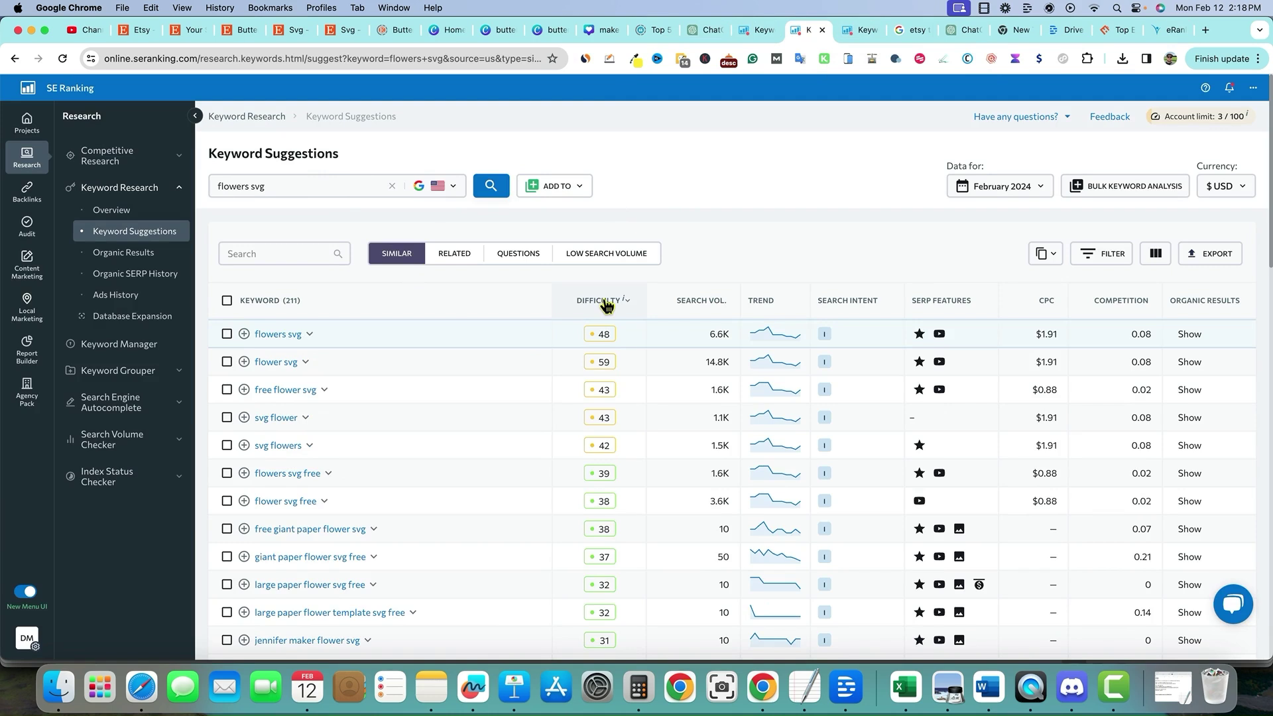
click(605, 302)
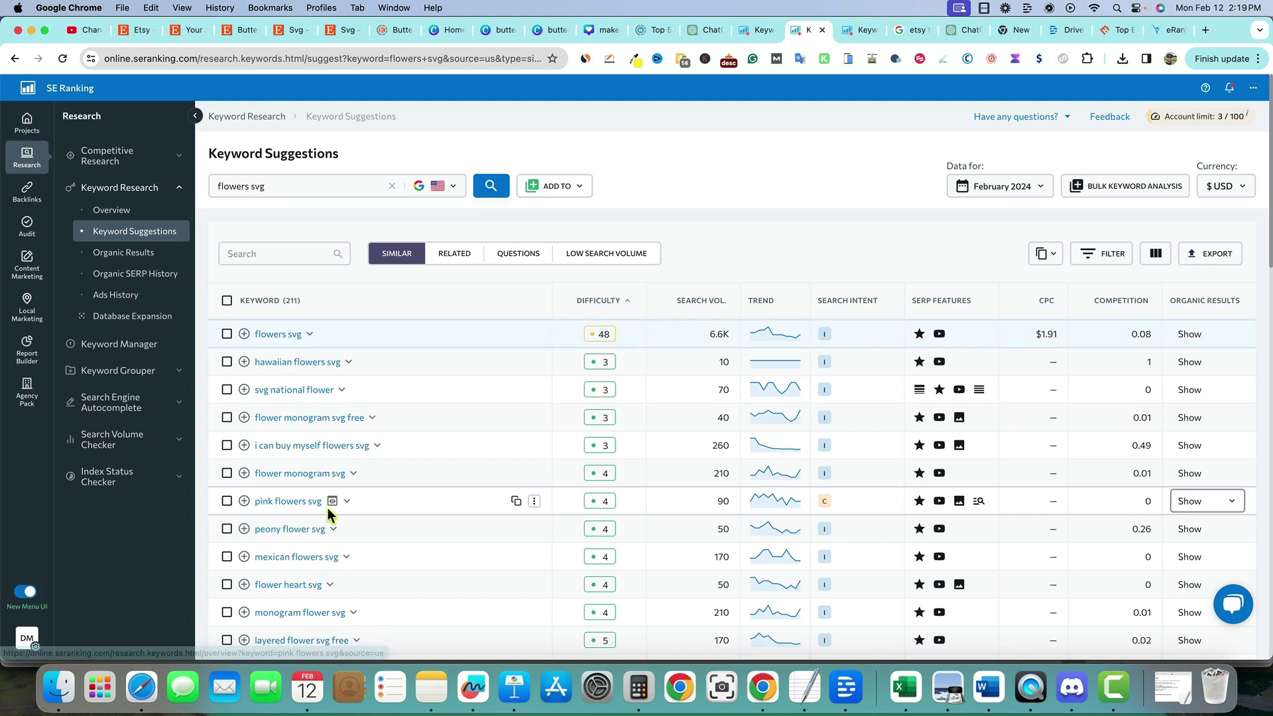
- Copy the keyword "pink flowers svg" from the suggestions and look it up in eRank for Etsy USA
drag(255, 501, 324, 503)
key(super+c)
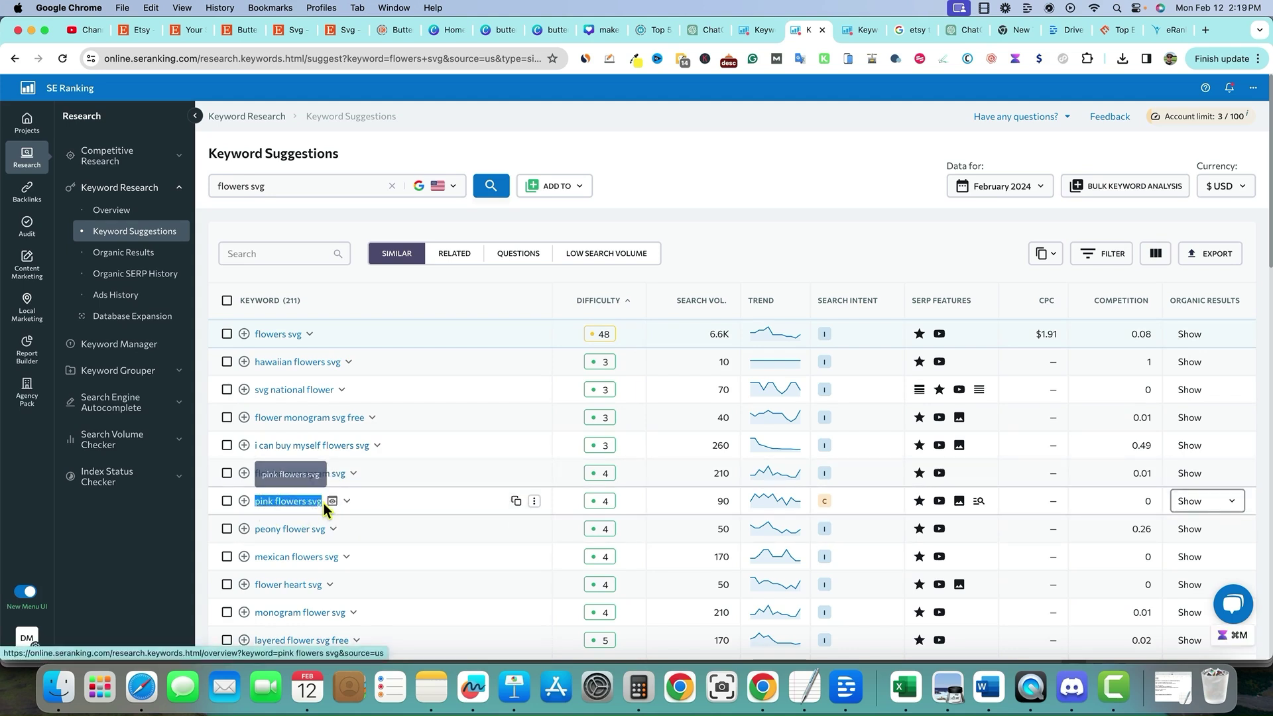
key(super+9)
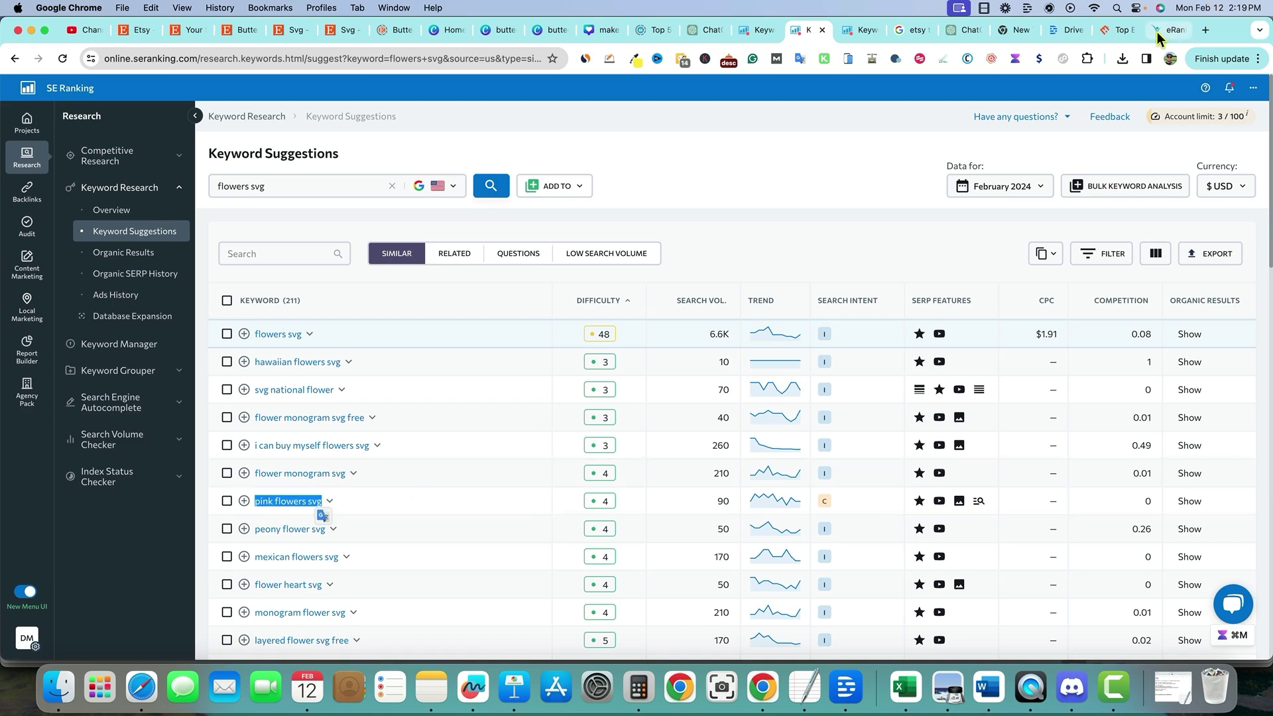
drag(574, 93, 519, 88)
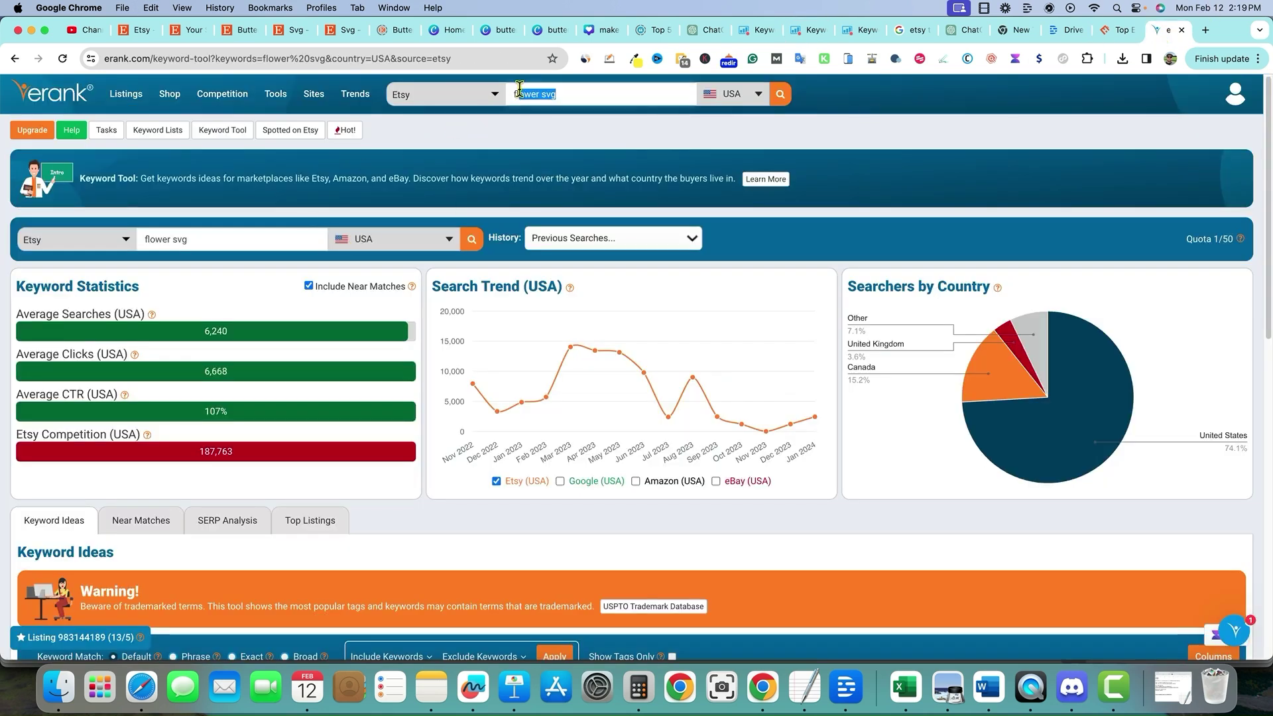
key(super+v)
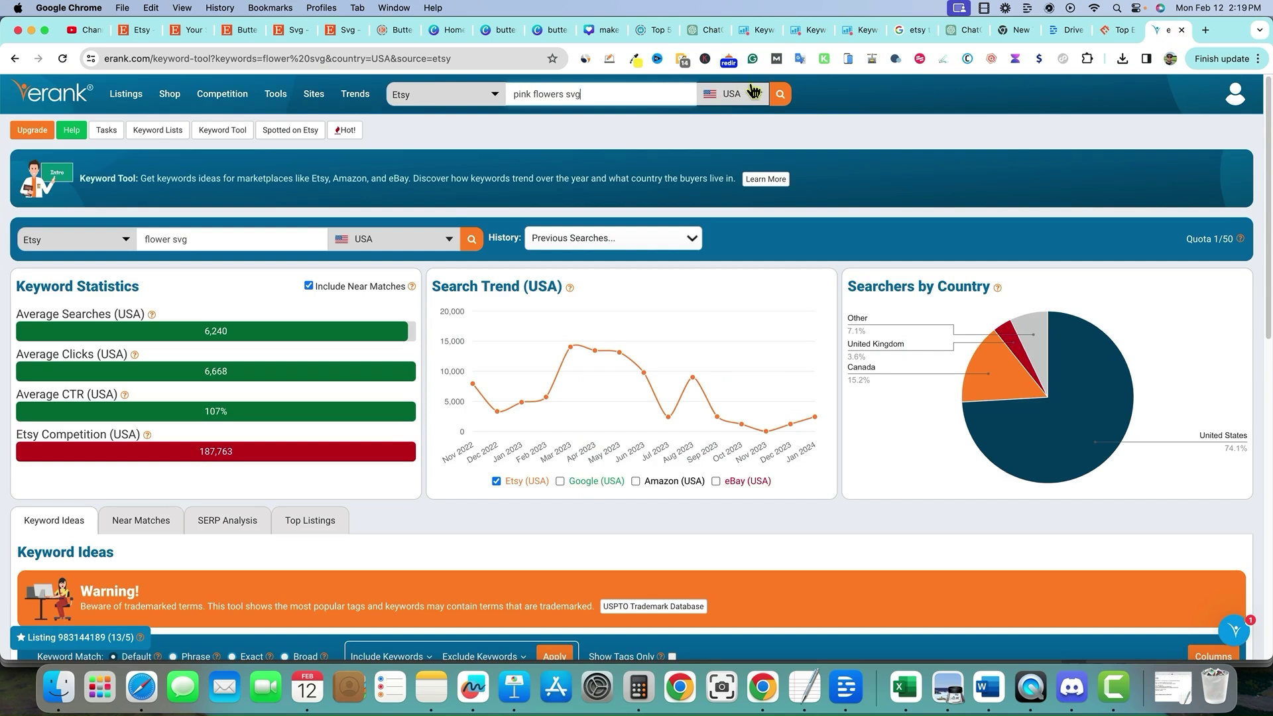
click(781, 95)
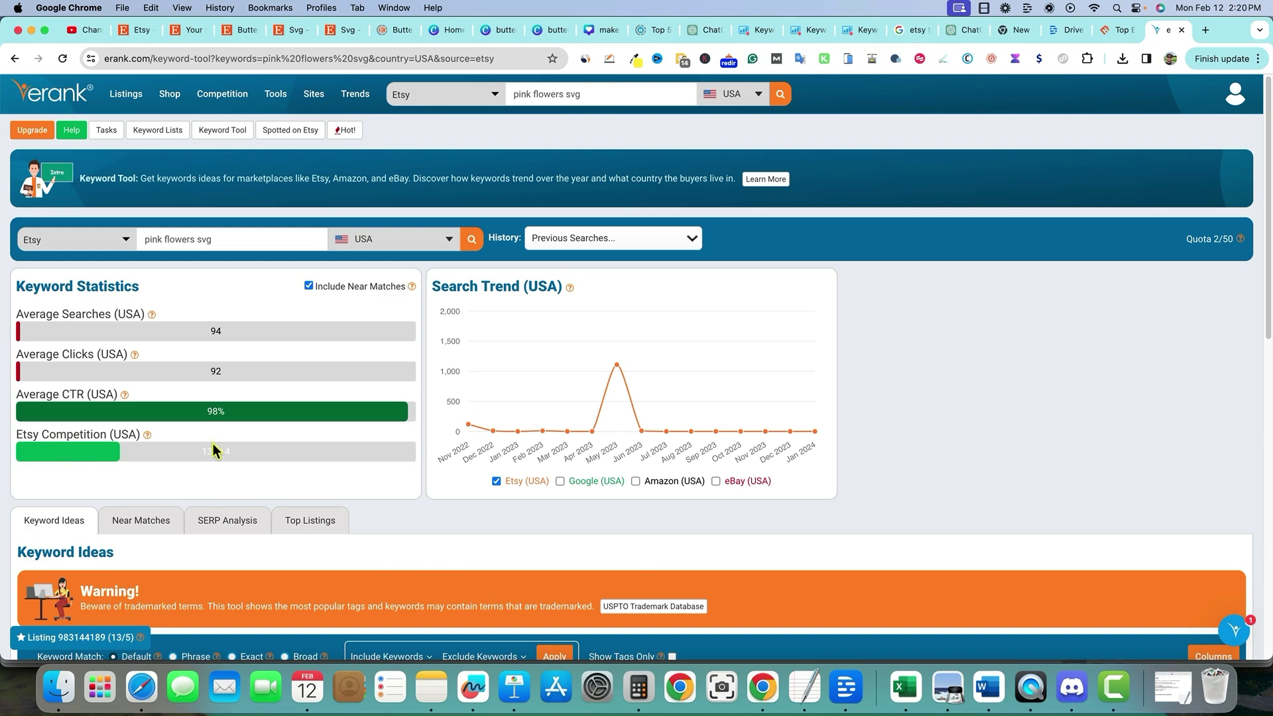
- Examine the keyword ideas and their Etsy competition for "pink flowers svg"
scroll(212, 451, down, 1)
scroll(150, 494, down, 10)
scroll(174, 478, up, 3)
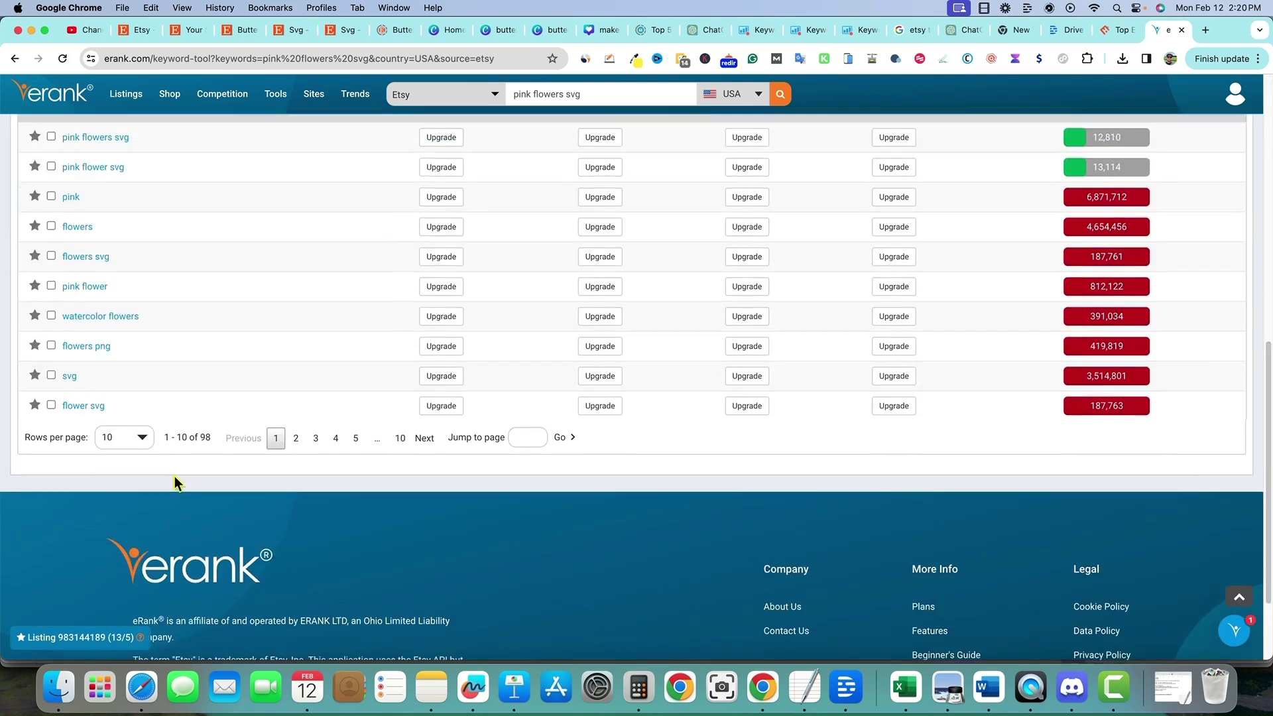
scroll(168, 477, down, 1)
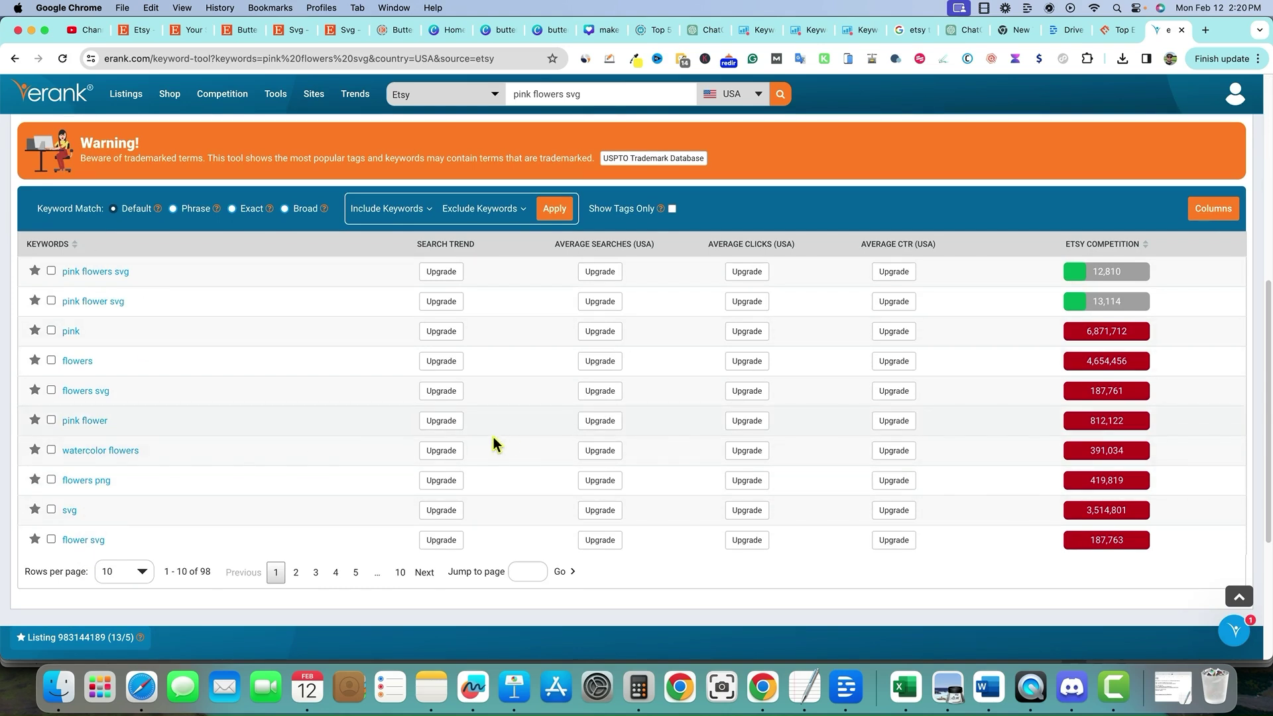
scroll(490, 442, up, 1)
scroll(375, 427, up, 1)
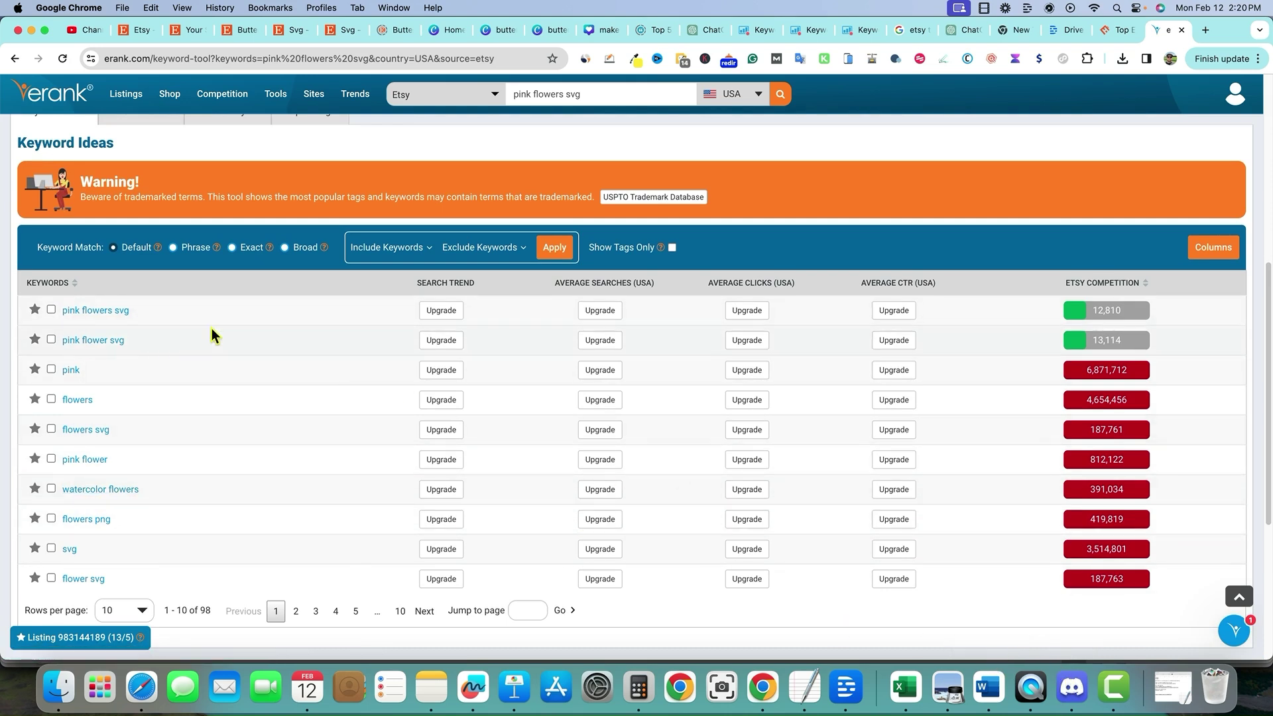
scroll(210, 336, up, 3)
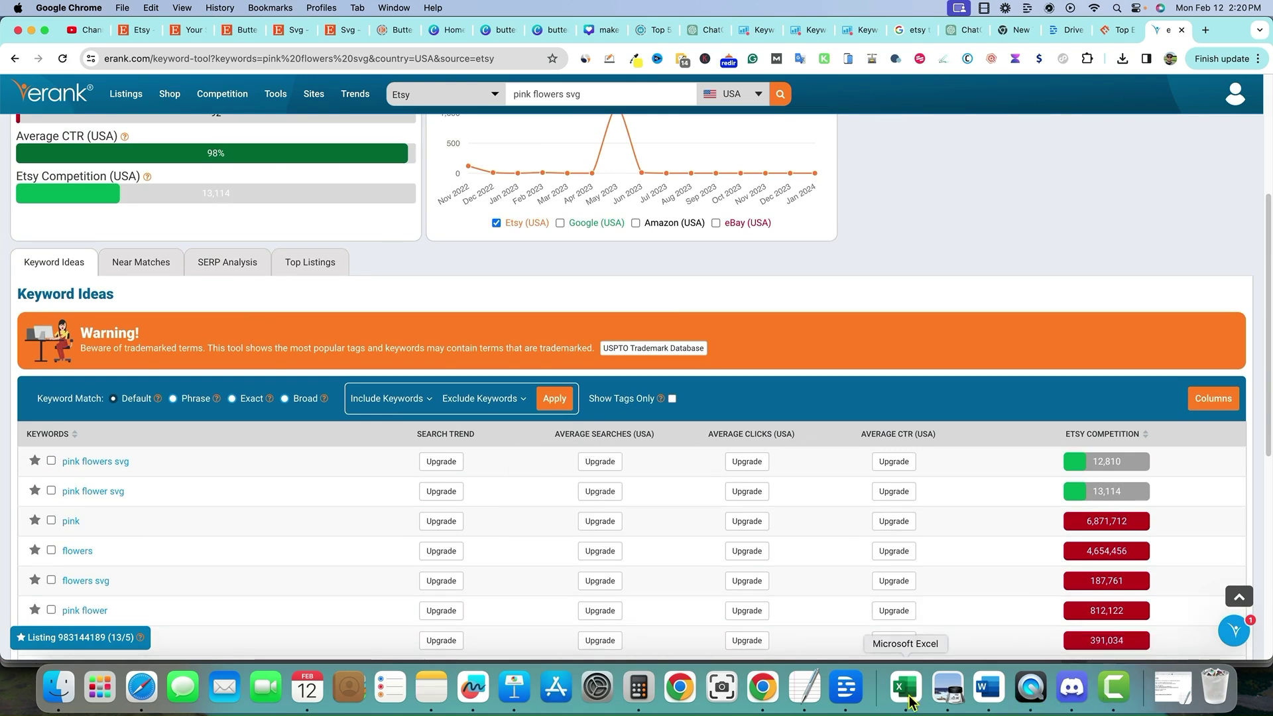
- Switch to Discord, decline the new audio device, and paste the keyword "pink flowers svg" into a TextEdit document
click(1075, 702)
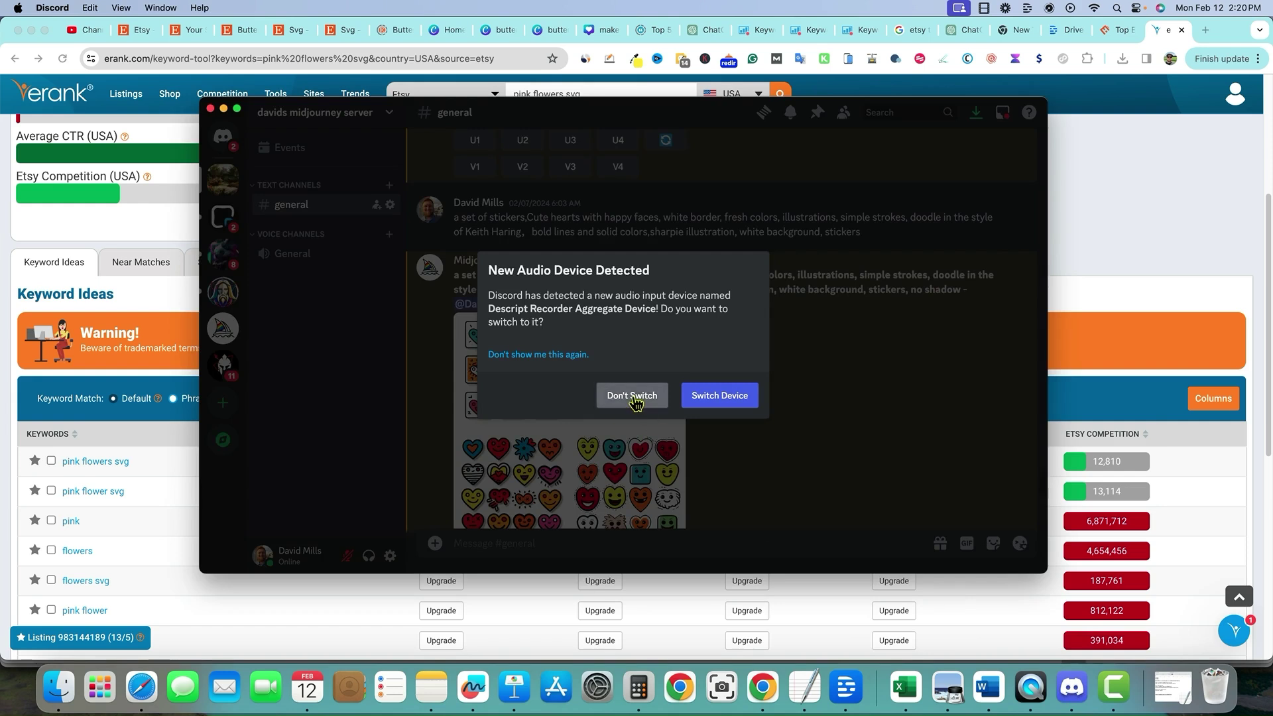
click(632, 395)
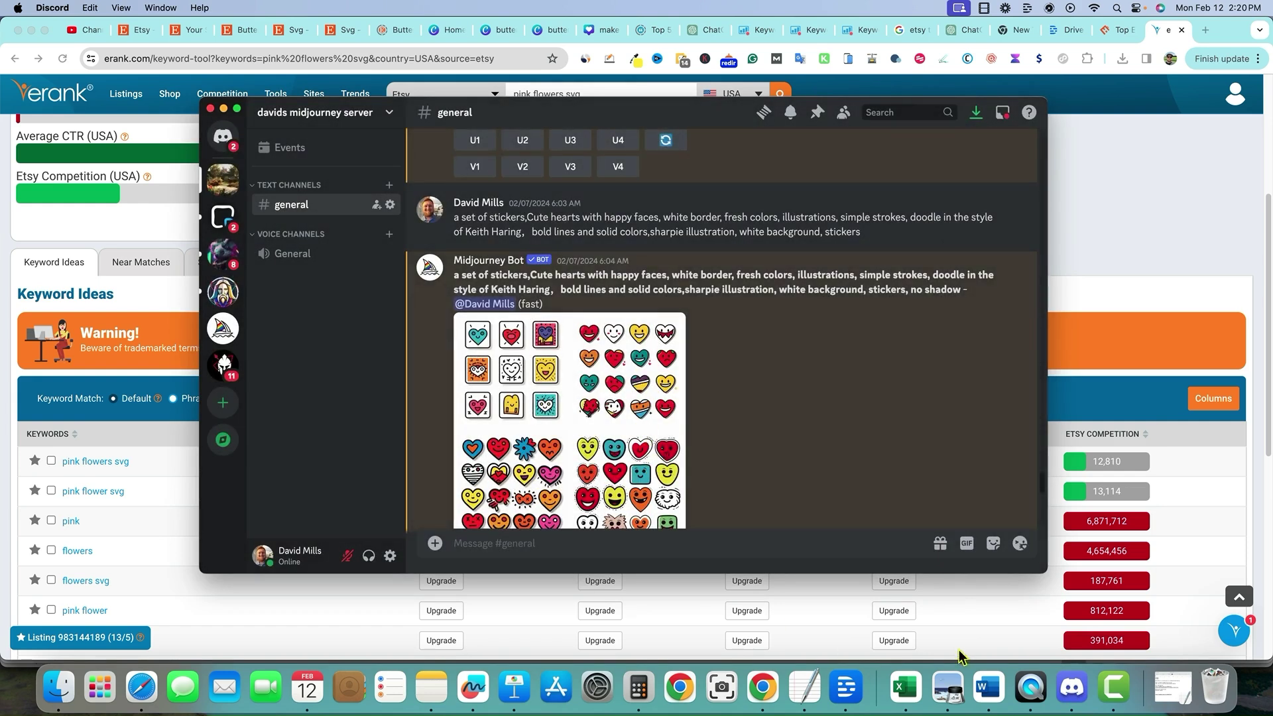
click(804, 687)
key(super+v)
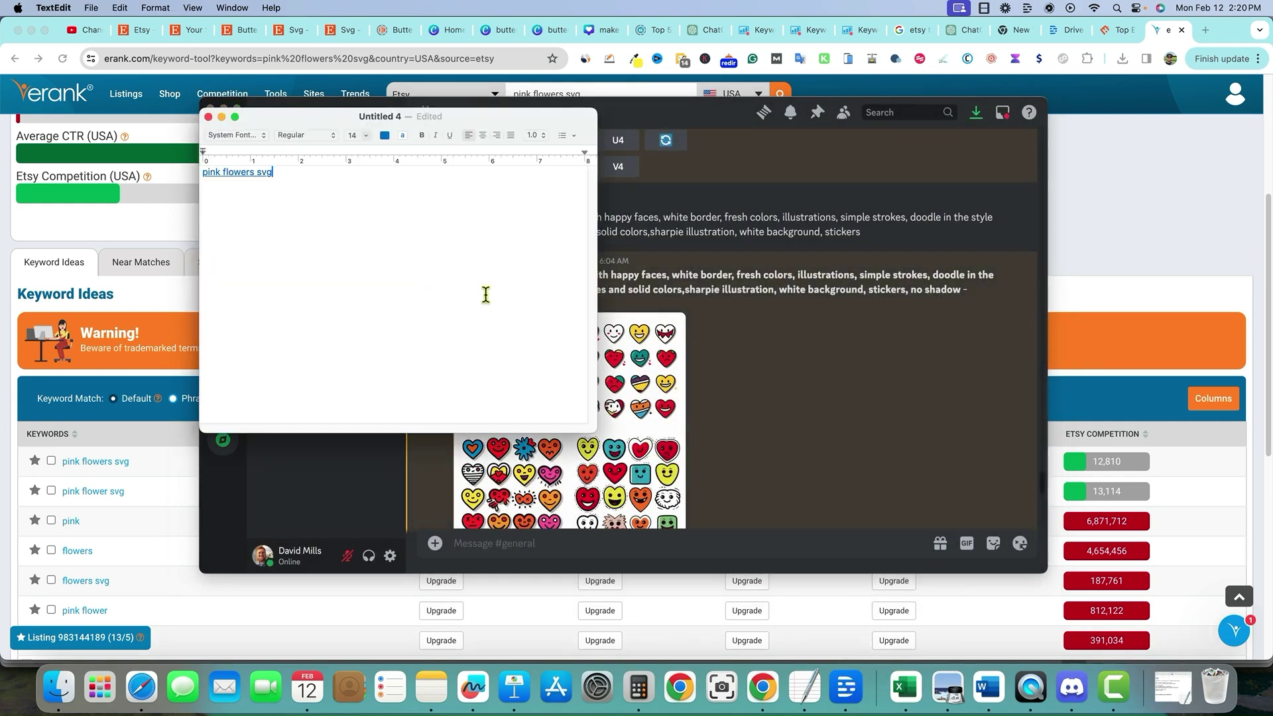
- Return to Discord and copy the Midjourney Bot's sticker prompt about cute hearts with happy faces
click(916, 306)
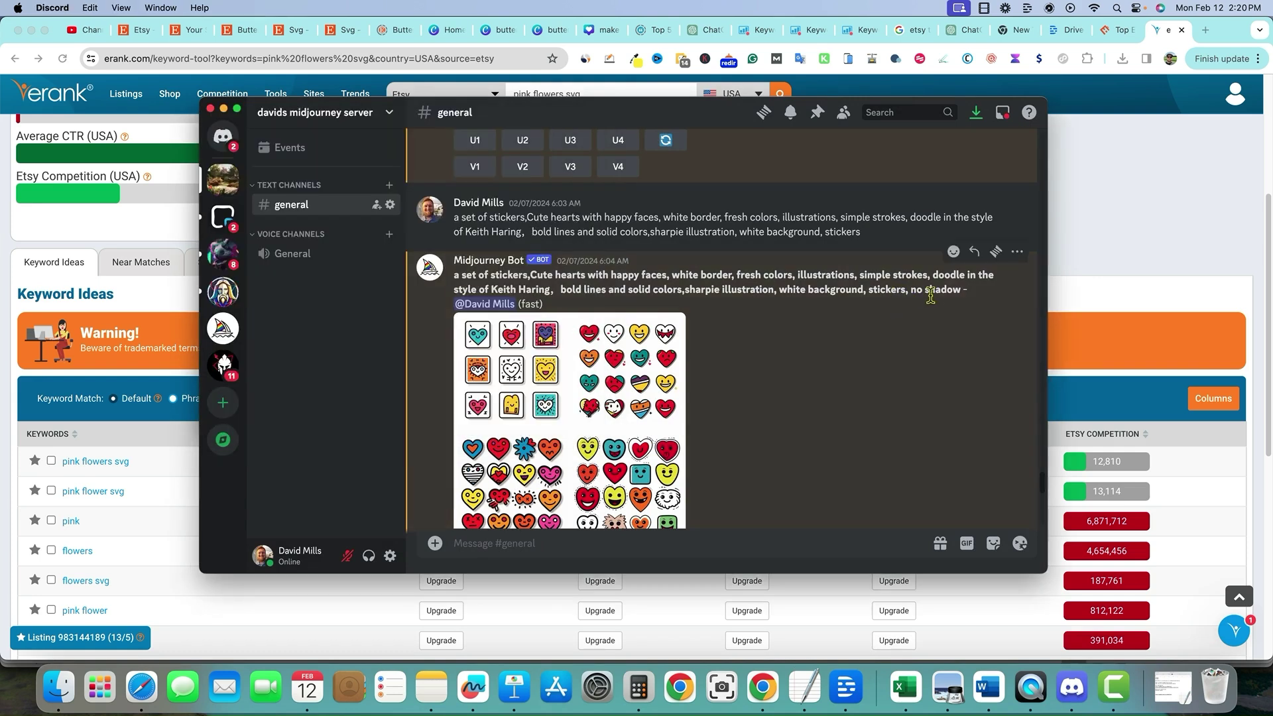
drag(961, 294, 451, 275)
key(super+c)
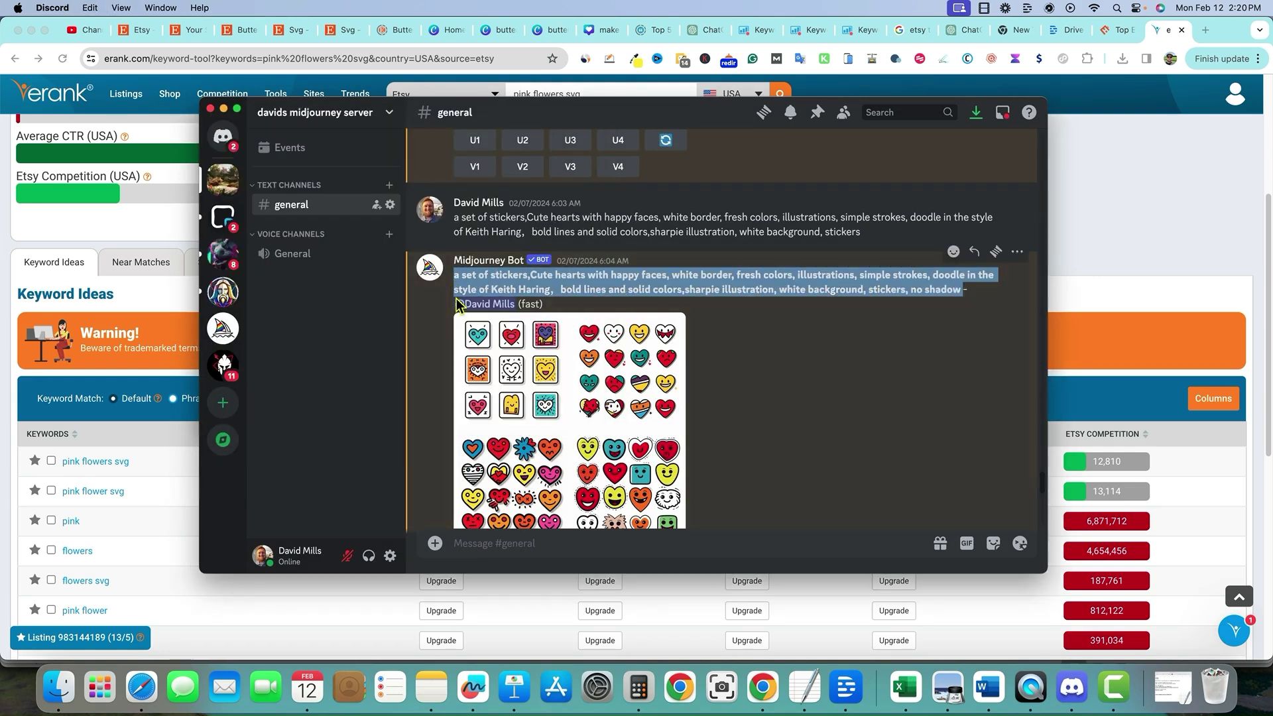
- Switch to the TextEdit document, paste the copied sticker prompt below the keyword, and make the prompt's text black
scroll(633, 431, down, 5)
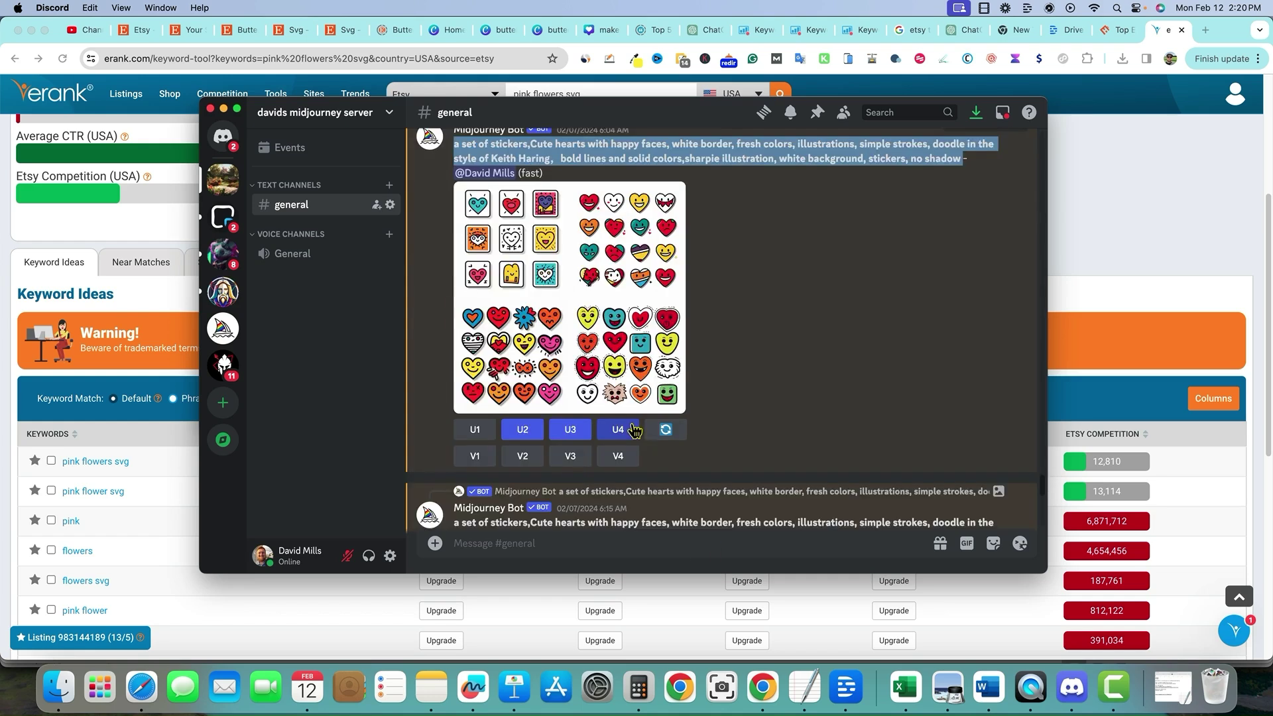
scroll(631, 428, down, 4)
scroll(454, 179, up, 6)
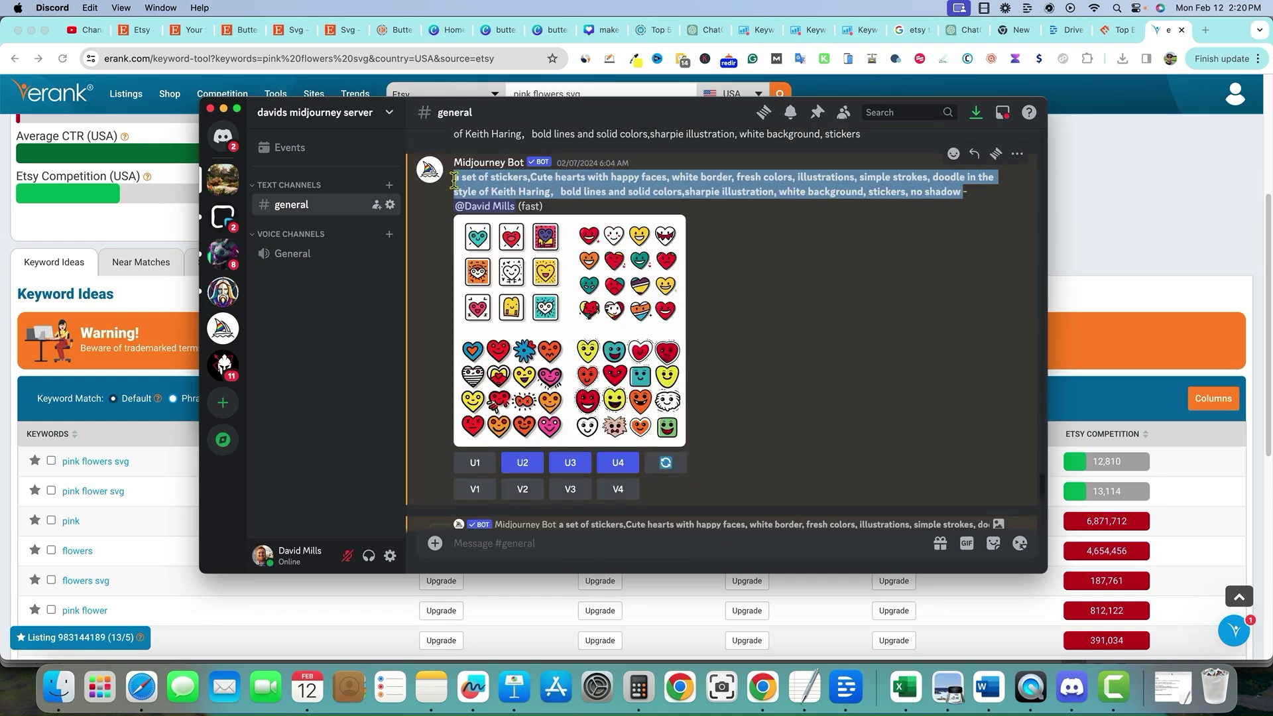
click(805, 686)
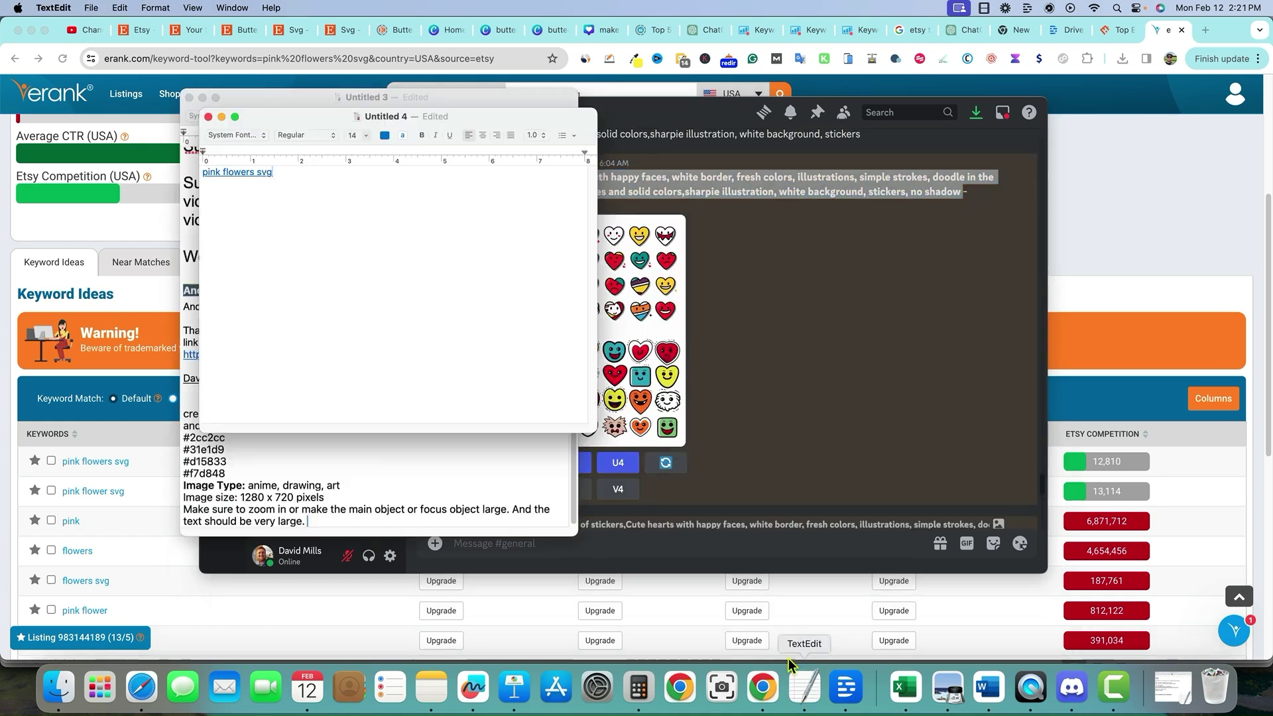
key(super+v)
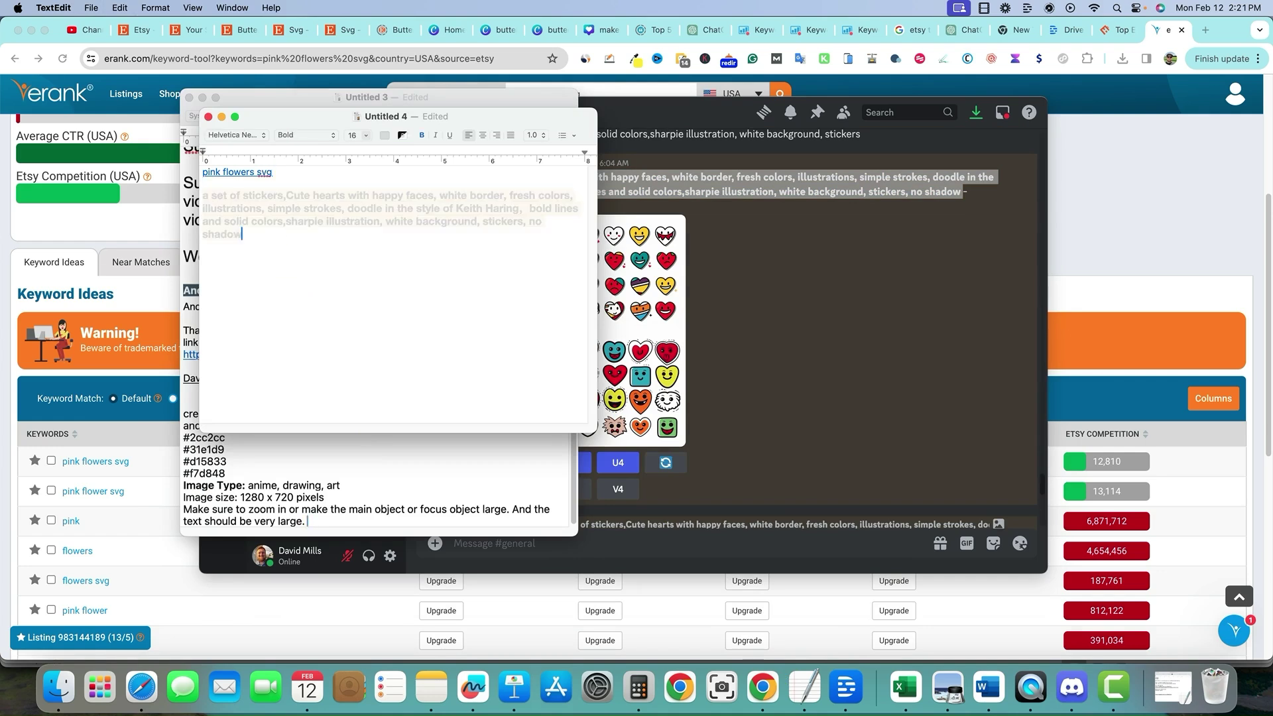
drag(258, 237, 202, 194)
key(alt+shift+super+v)
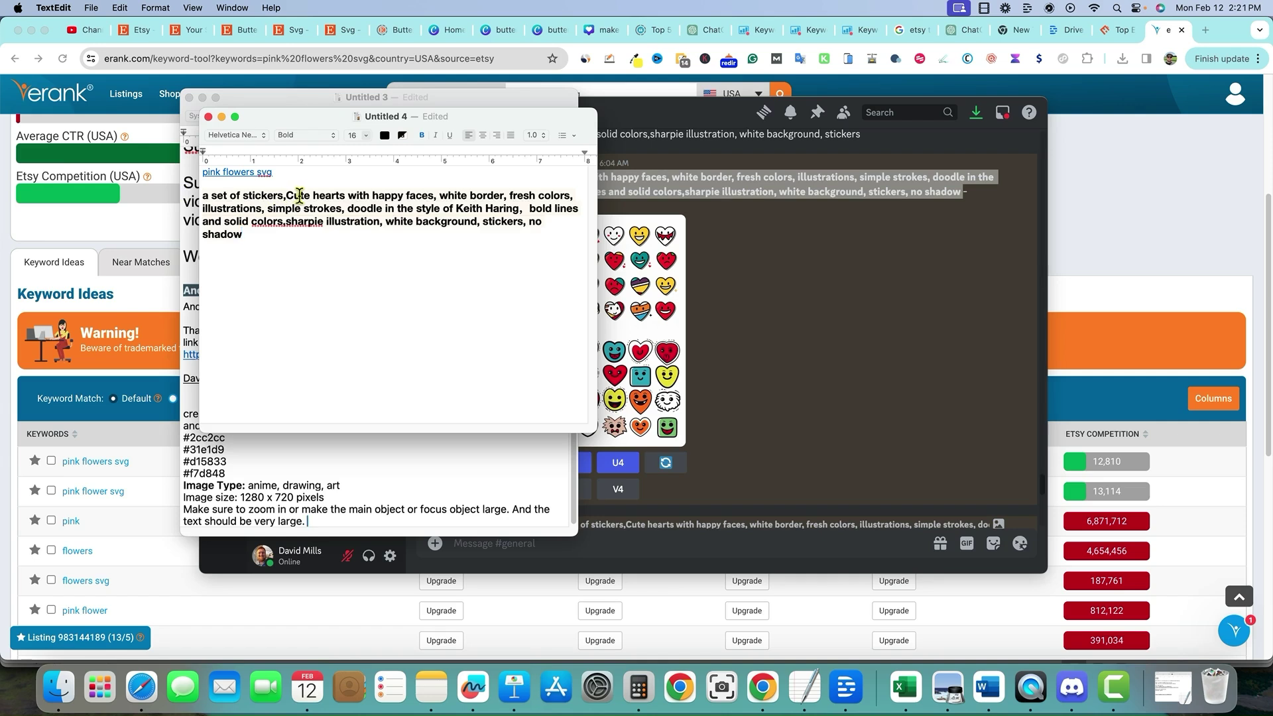
- Replace "Cute hearts with happy faces" in the prompt with the copied keyword "pink flowers svg"
drag(292, 174, 195, 169)
key(super+c)
click(408, 195)
key(super+v)
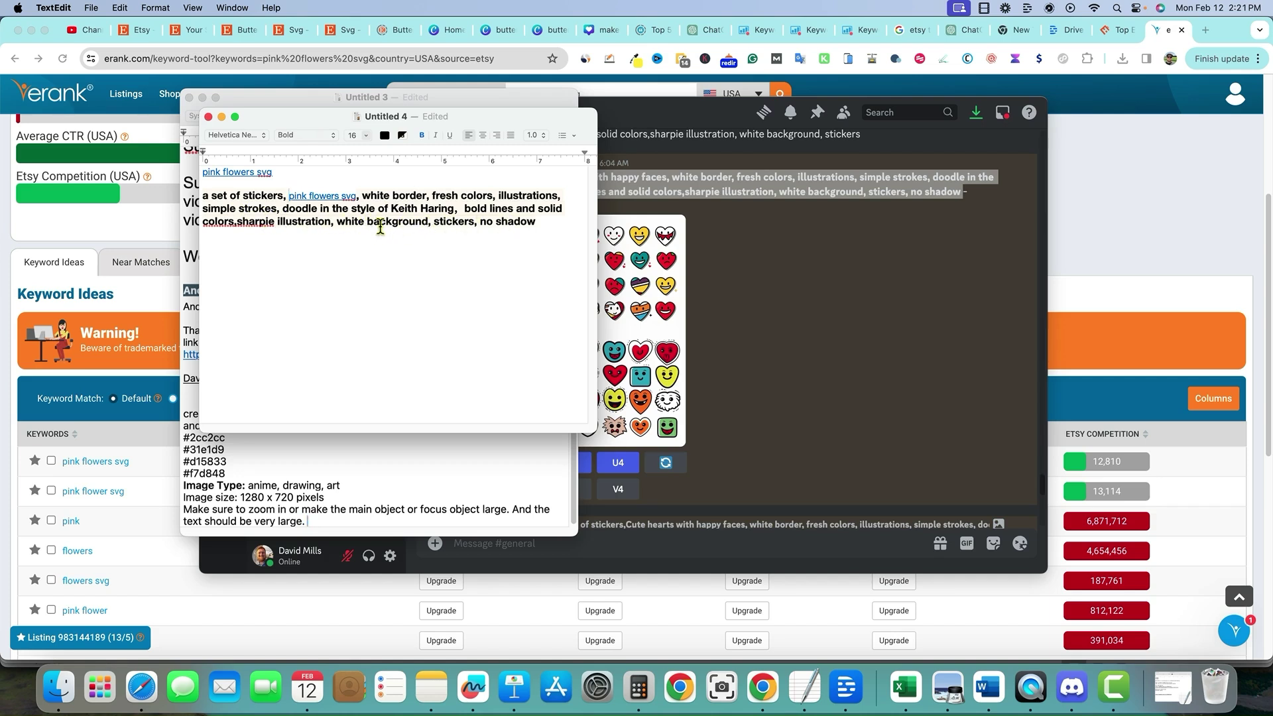
- Replace "white background" in the prompt with "black and white"
drag(429, 224, 338, 225)
text(black and wh)
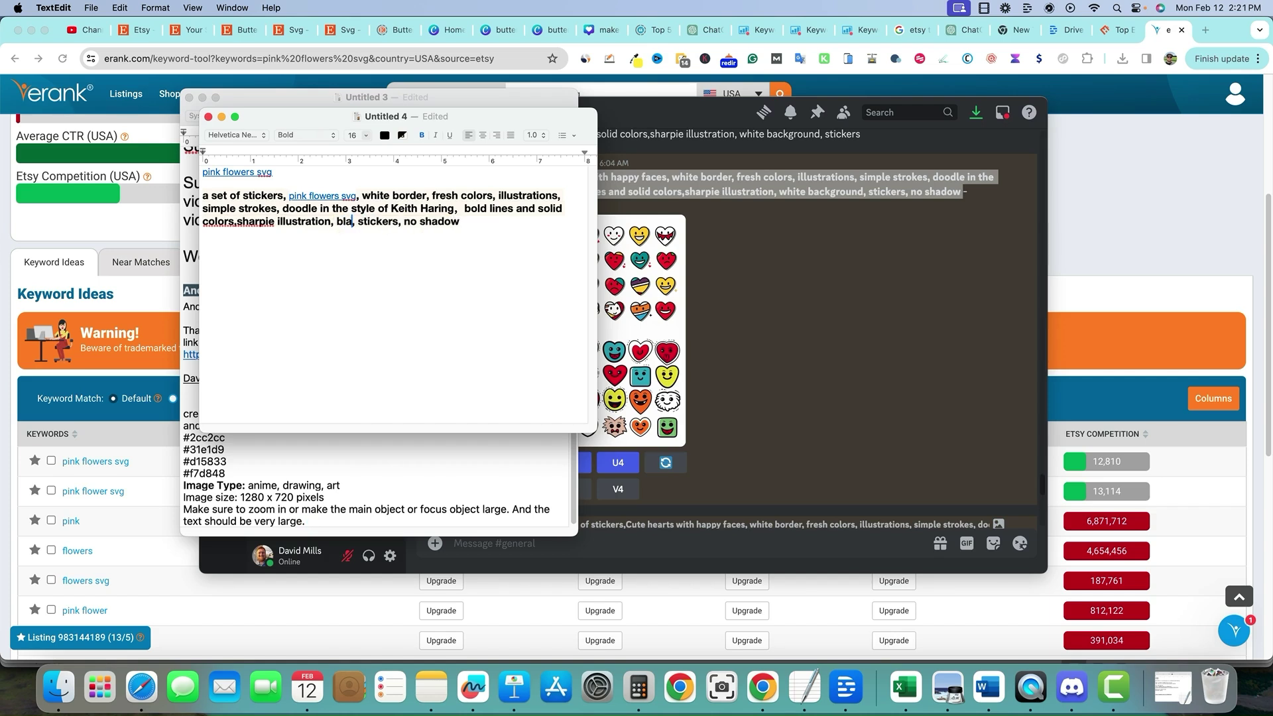
text(ite)
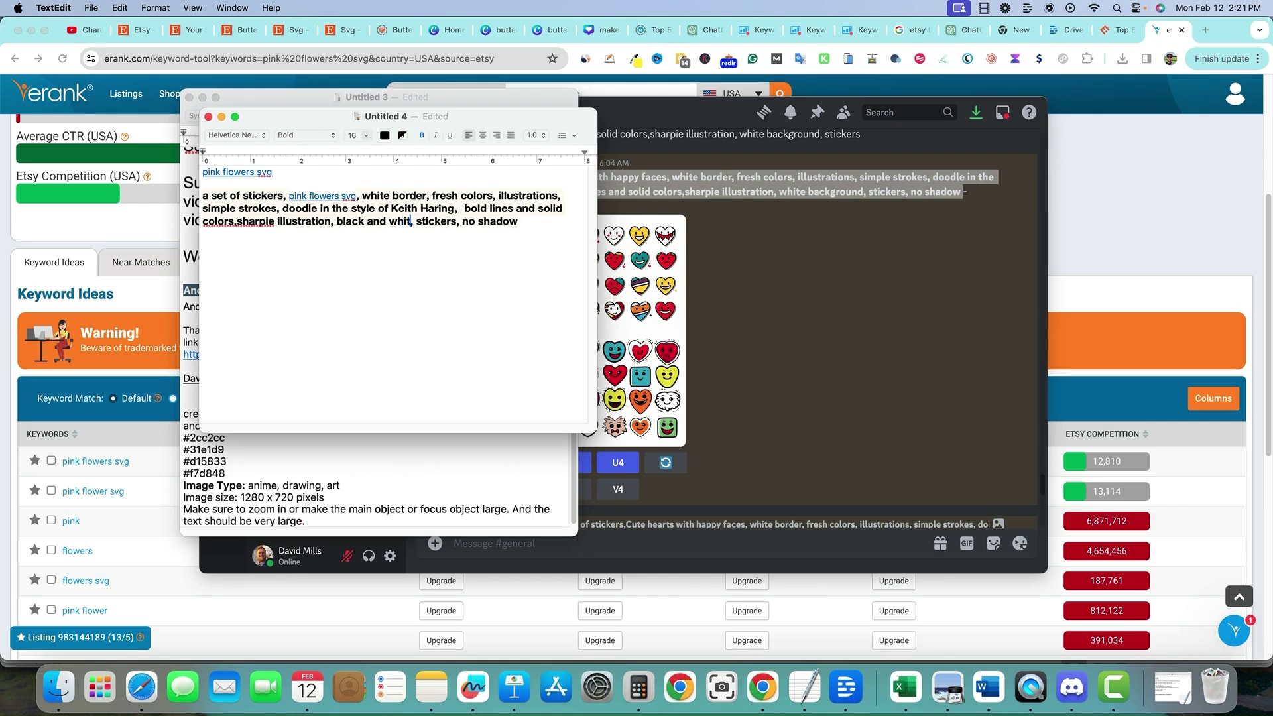
- Copy the edited prompt, switch to Discord, and submit it to the Midjourney Bot with the /imagine command
drag(525, 222, 194, 202)
key(super+c)
click(500, 540)
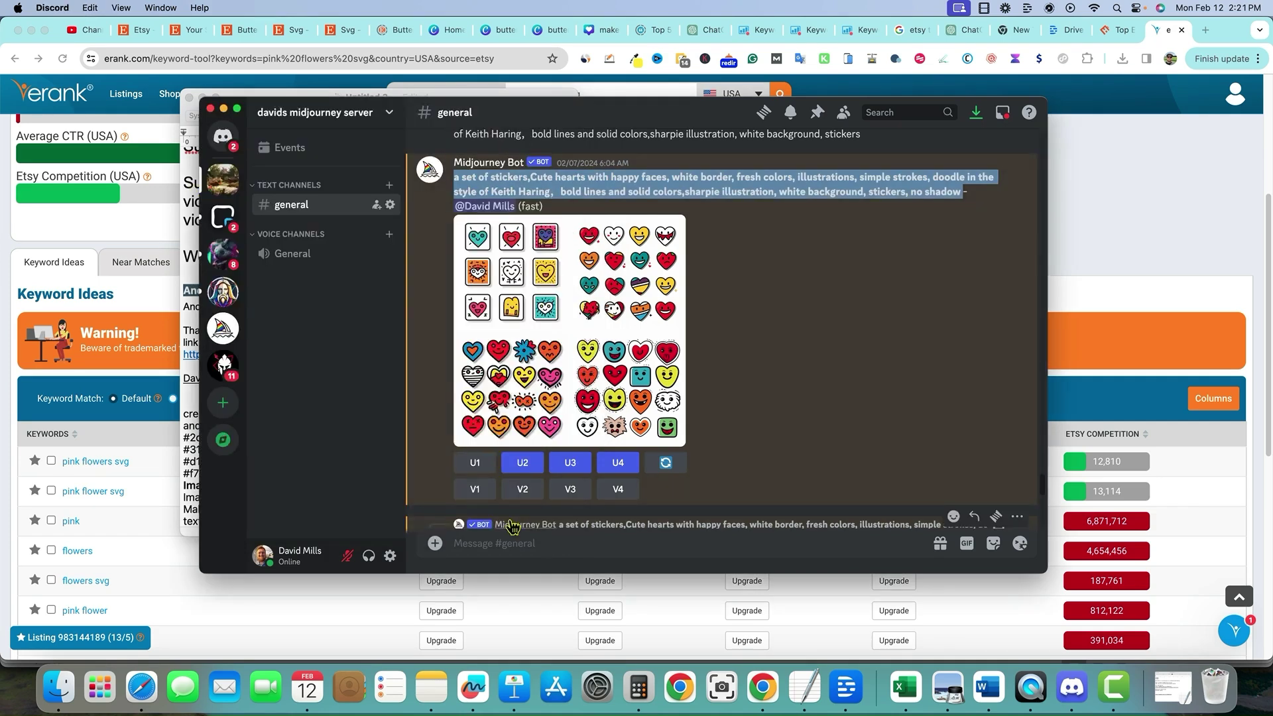
text(/imagein)
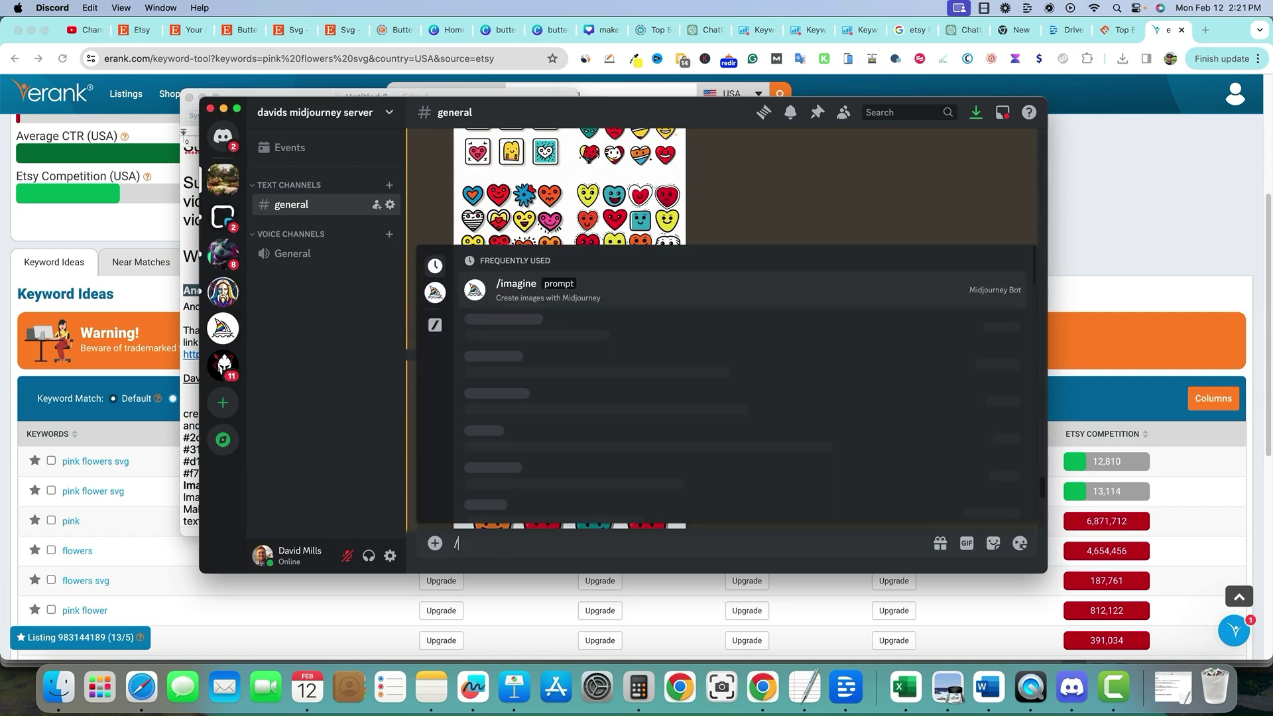
key(Tab)
key(super+v)
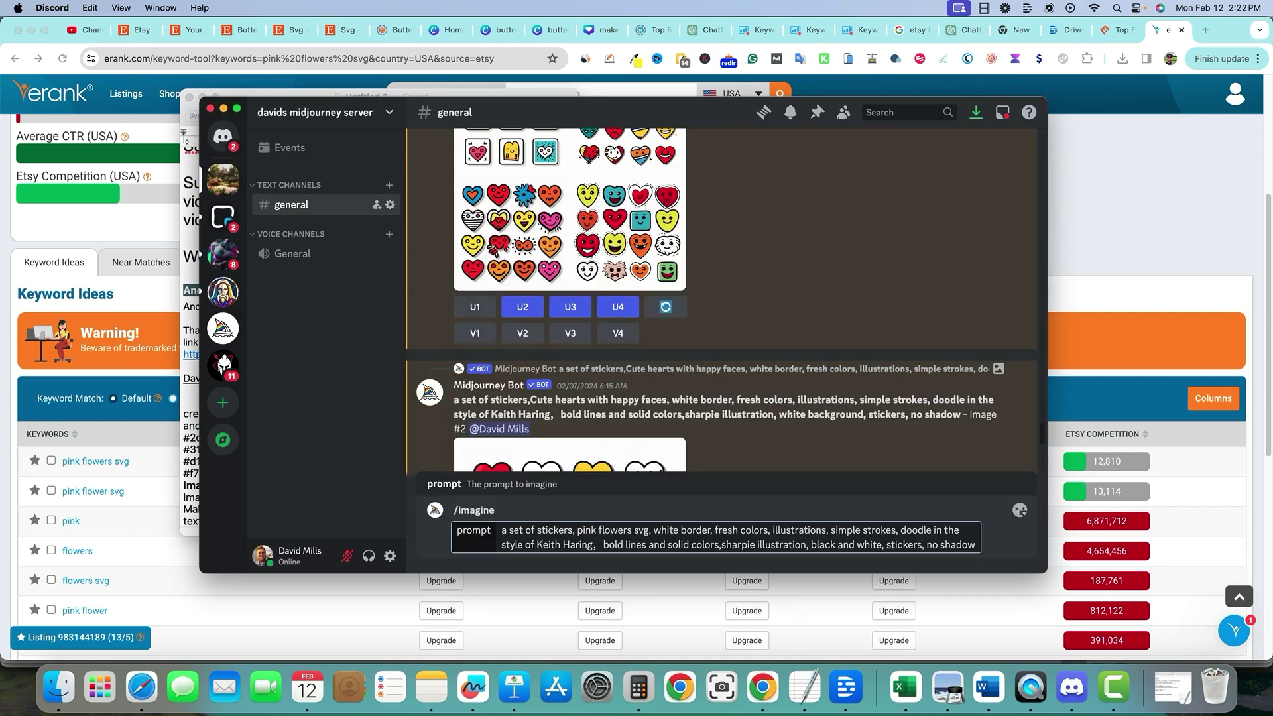
key(Return)
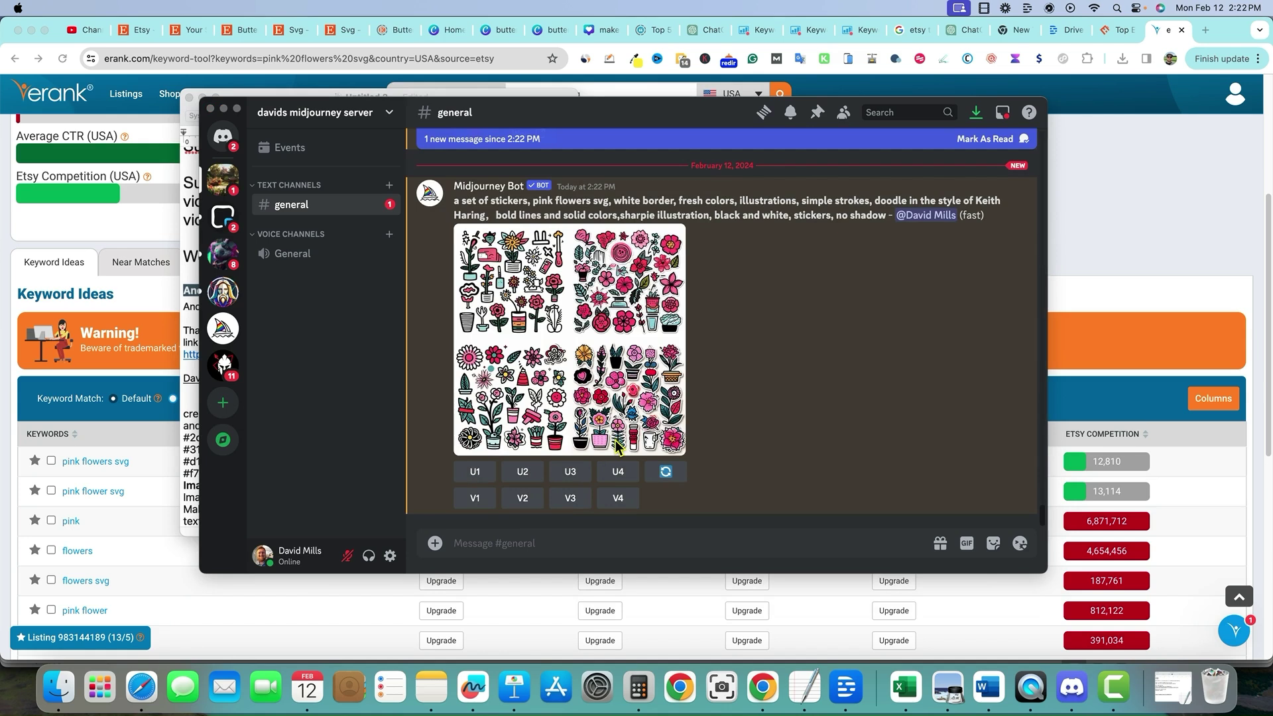
- Upscale all four images in the generated pink flowers sticker grid separately
click(475, 479)
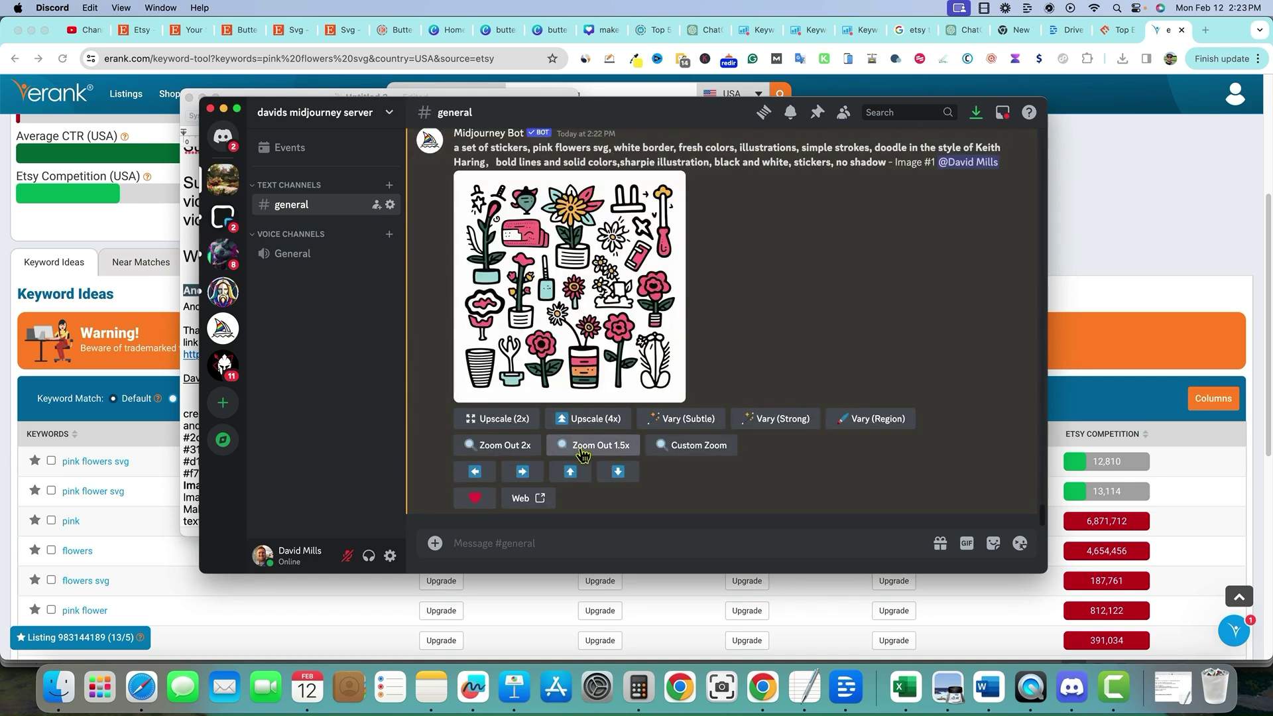
scroll(570, 411, up, 5)
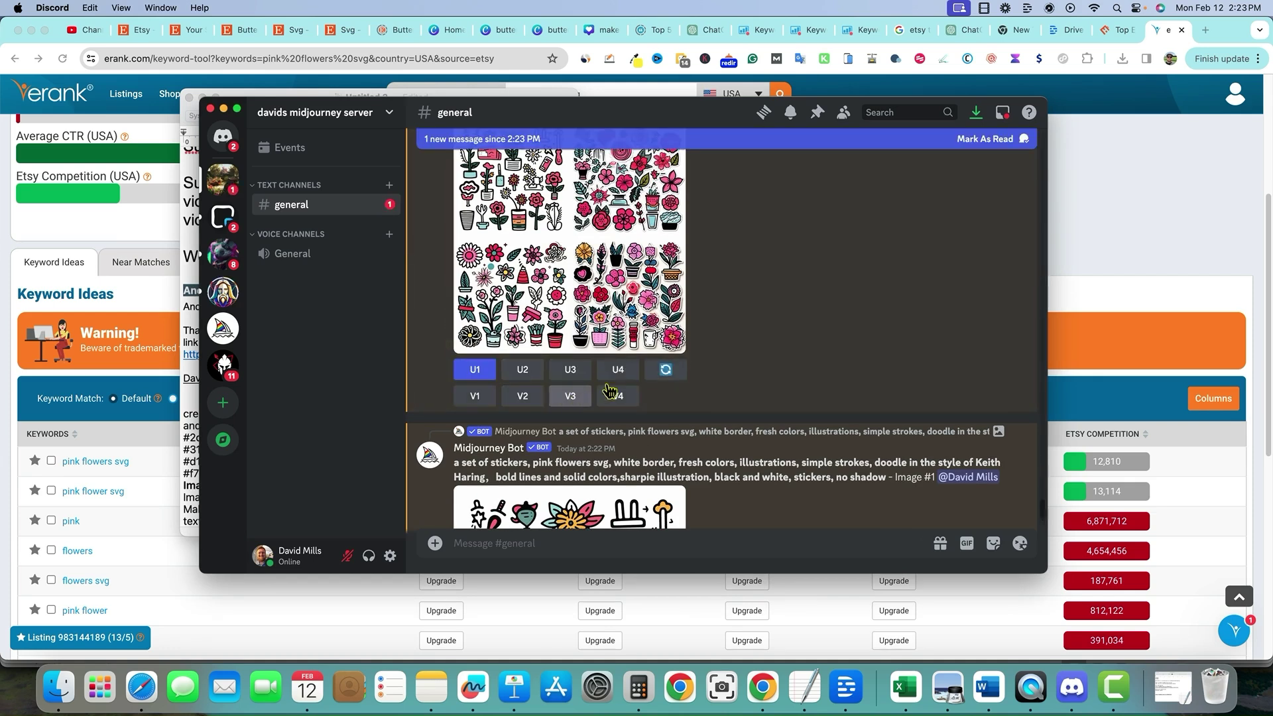
click(571, 373)
click(618, 371)
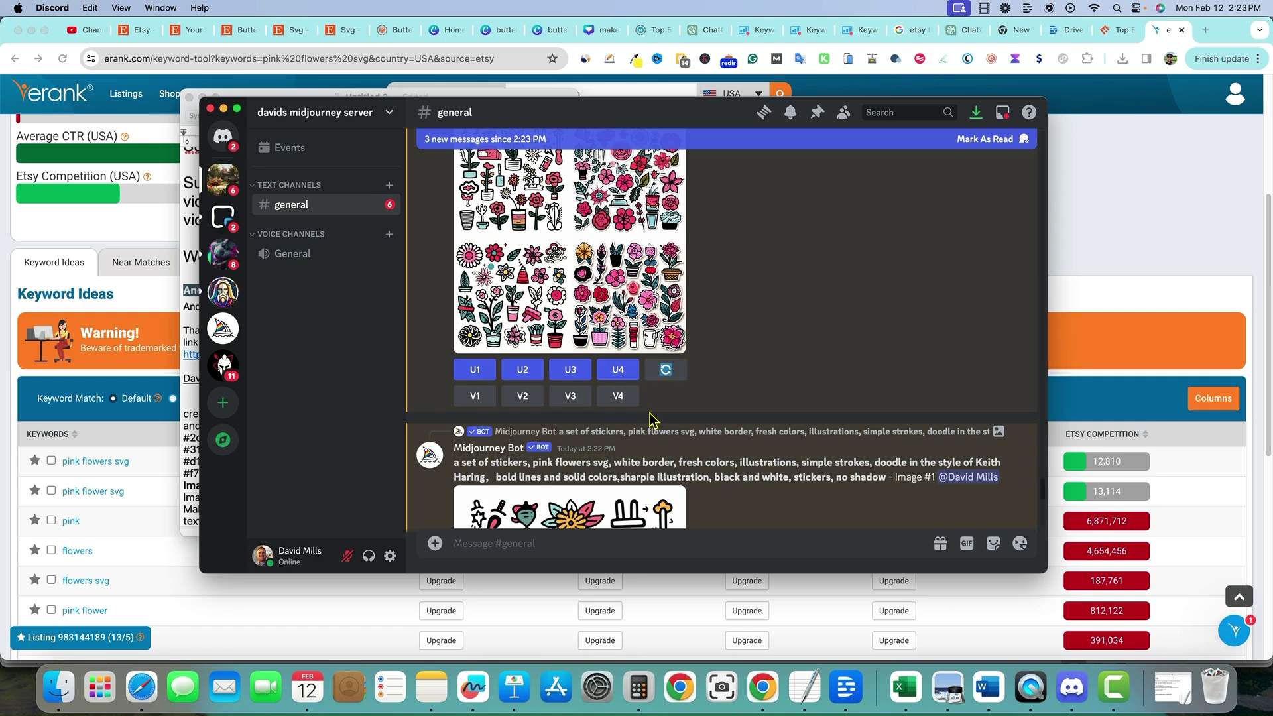
- Look over the upscaled results and open Image #1 on the Midjourney website
scroll(672, 417, down, 10)
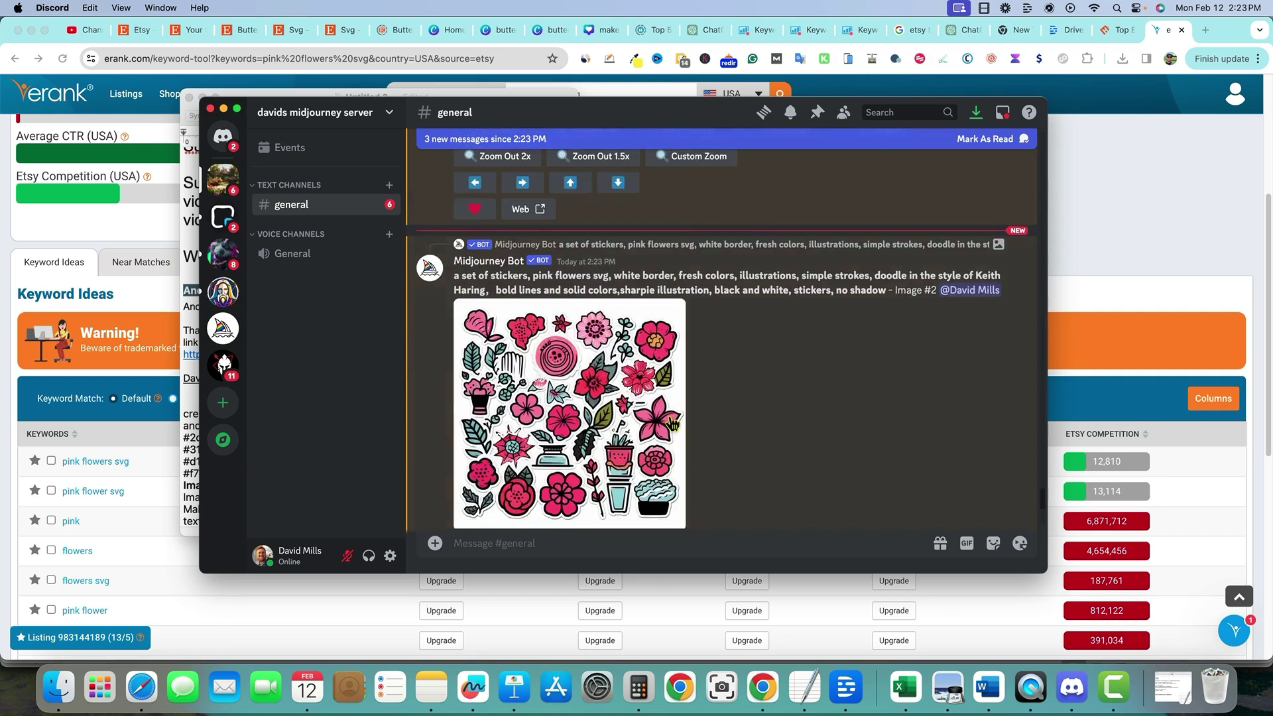
scroll(672, 424, up, 10)
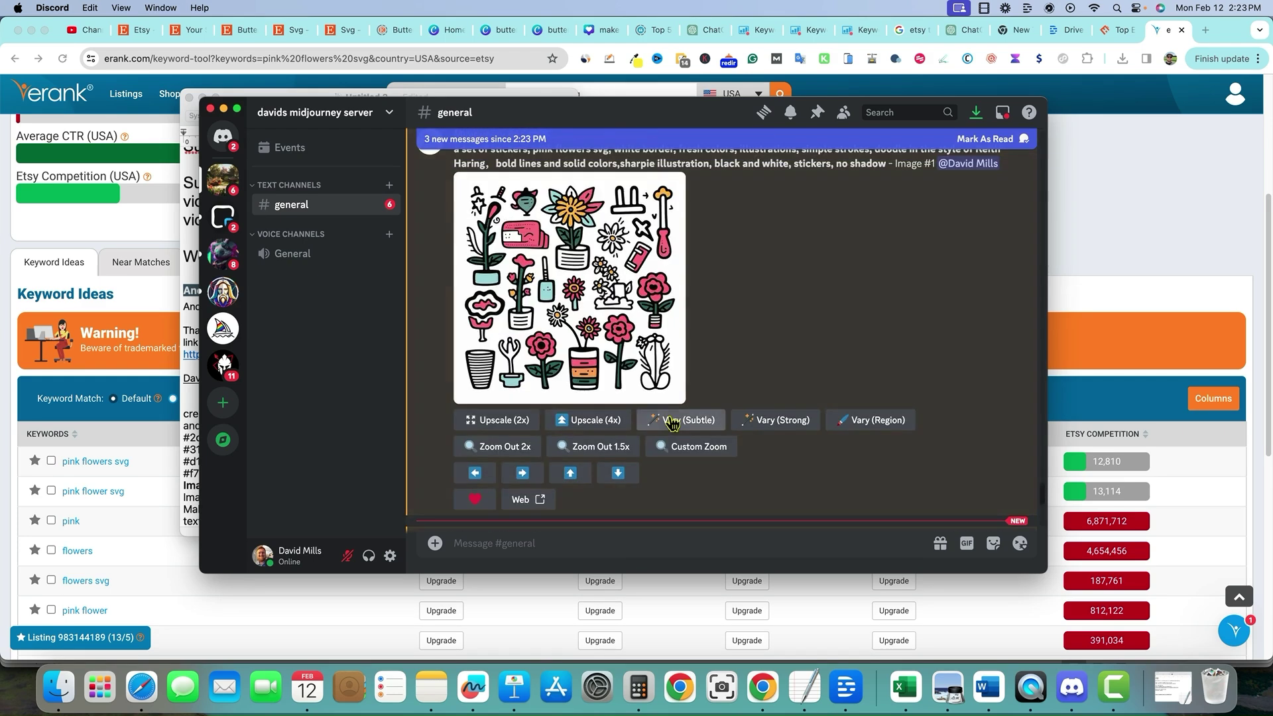
scroll(578, 383, down, 5)
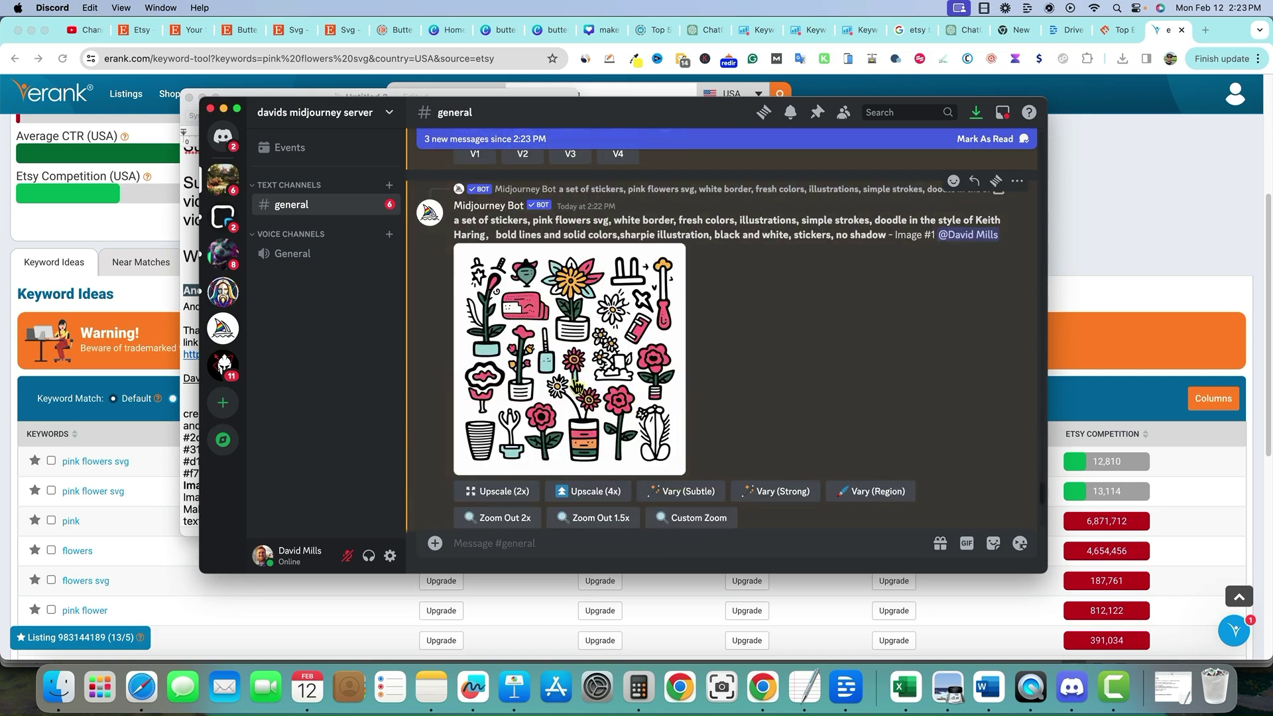
scroll(564, 424, down, 2)
click(528, 506)
click(736, 410)
- Switch to Chrome and save the first flower sticker image to Downloads as "pink svg 1"
scroll(600, 401, down, 5)
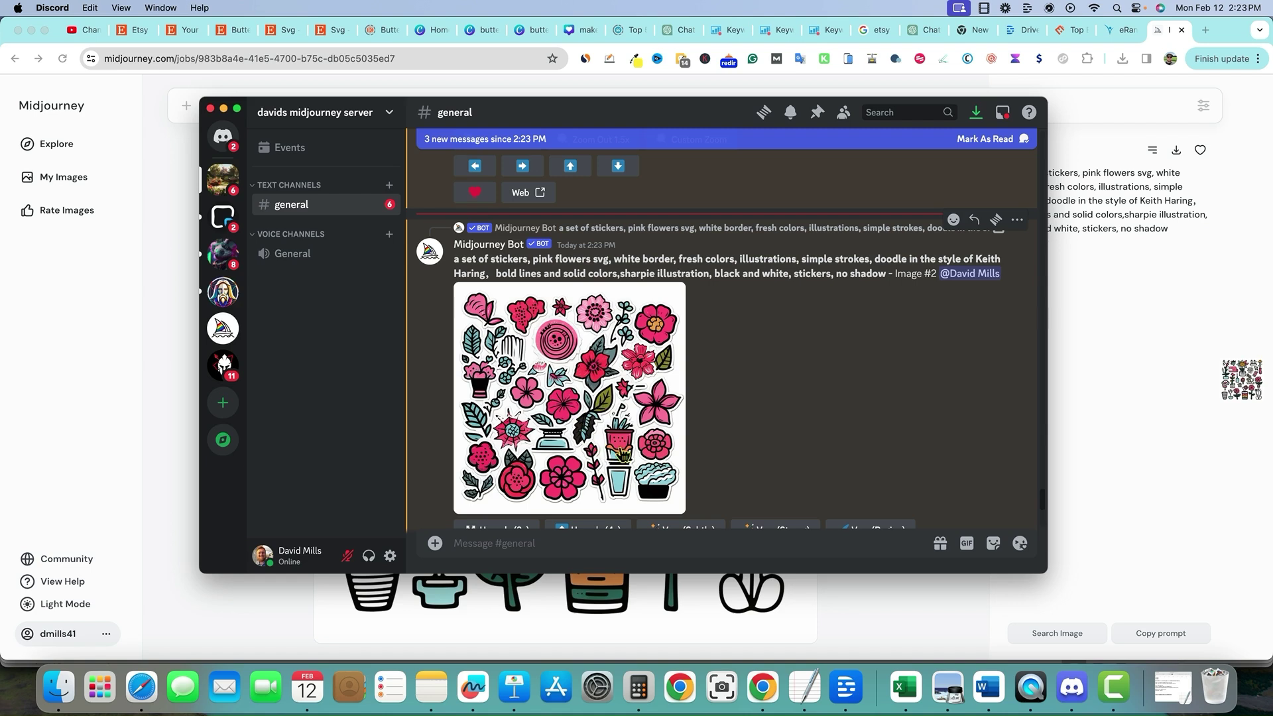
scroll(621, 455, down, 10)
scroll(637, 455, up, 10)
scroll(636, 455, down, 3)
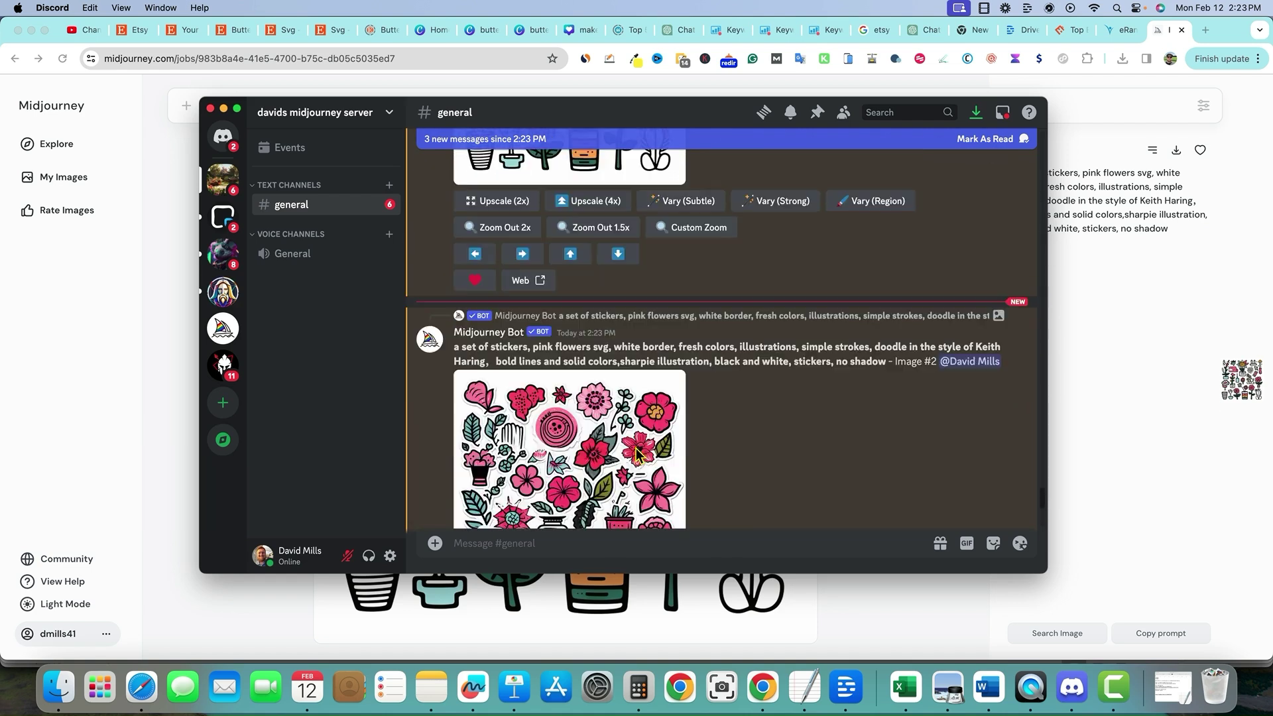
click(1091, 460)
right_click(738, 419)
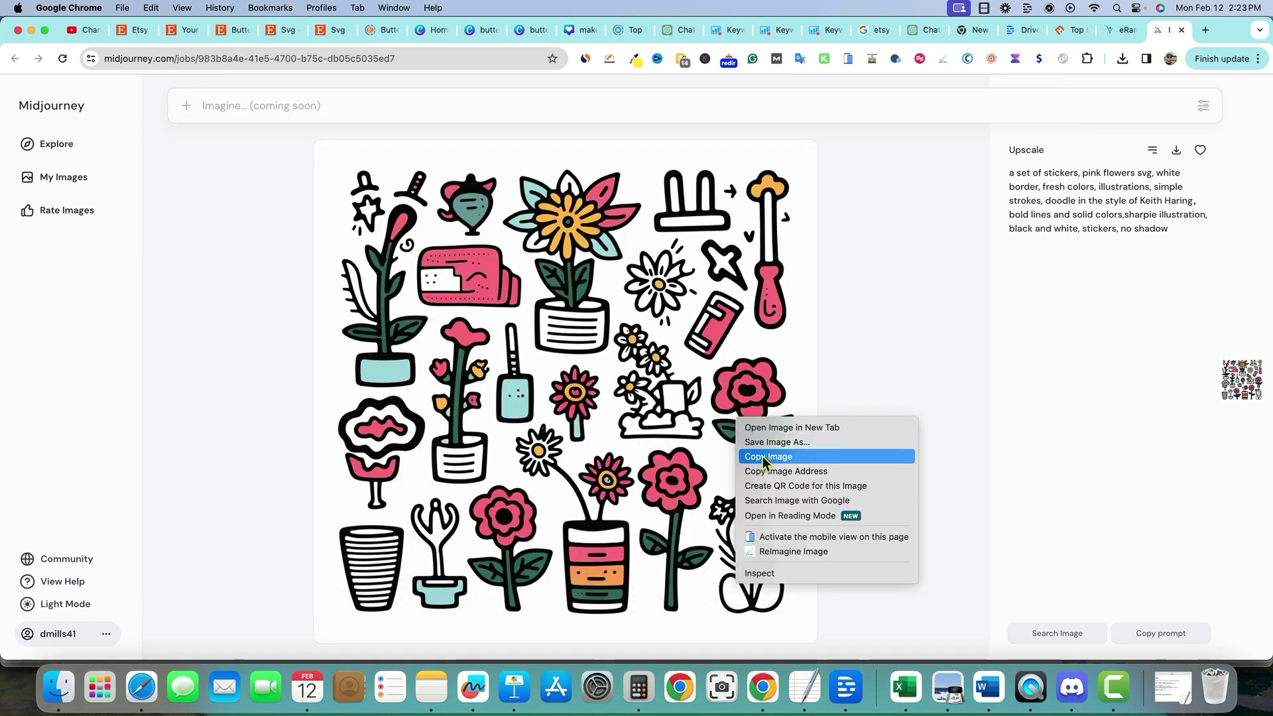
click(767, 442)
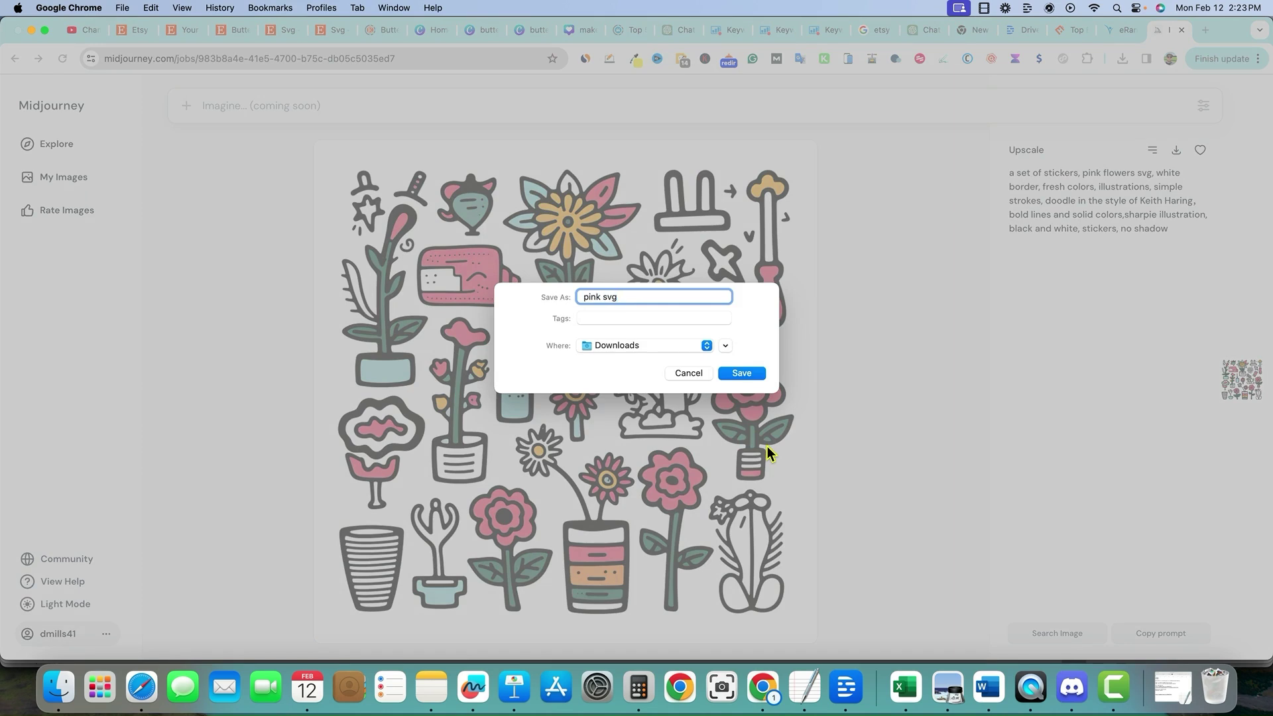
key(super+a)
click(741, 373)
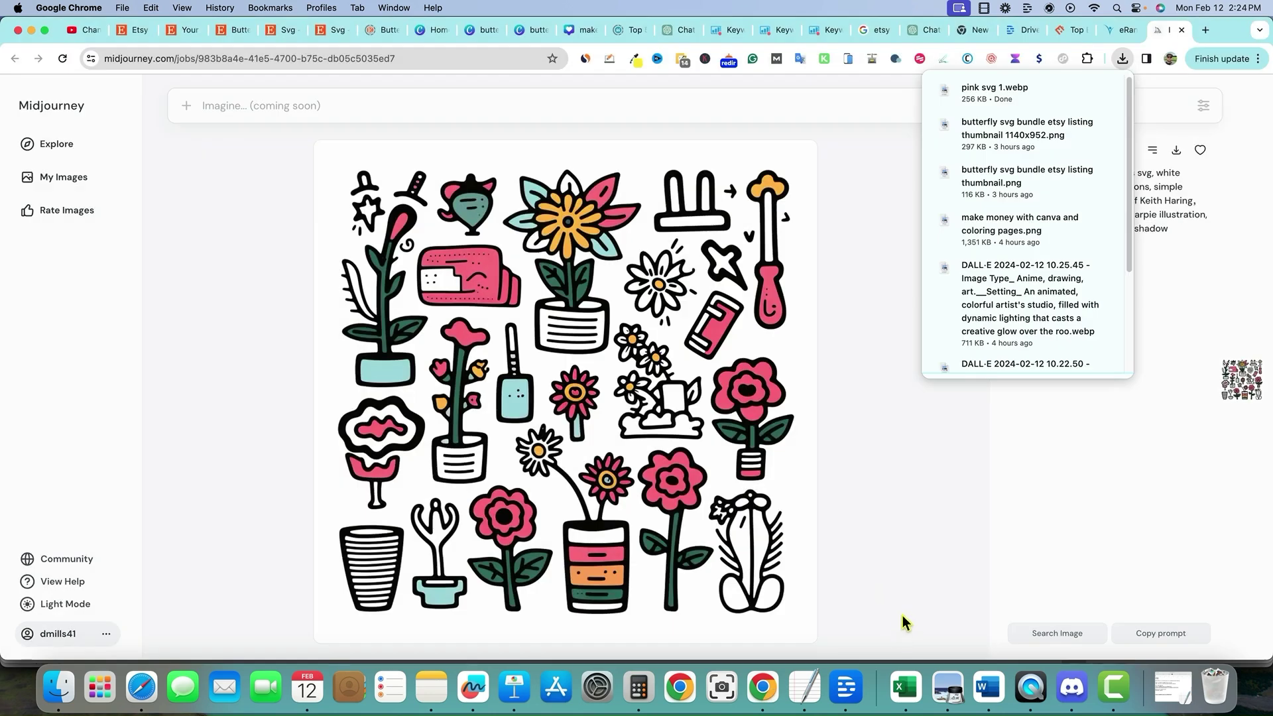
- Return to Discord, enlarge upscaled Image #2, and save it to Downloads as "pink svg 2" in png format
key(super+Tab)
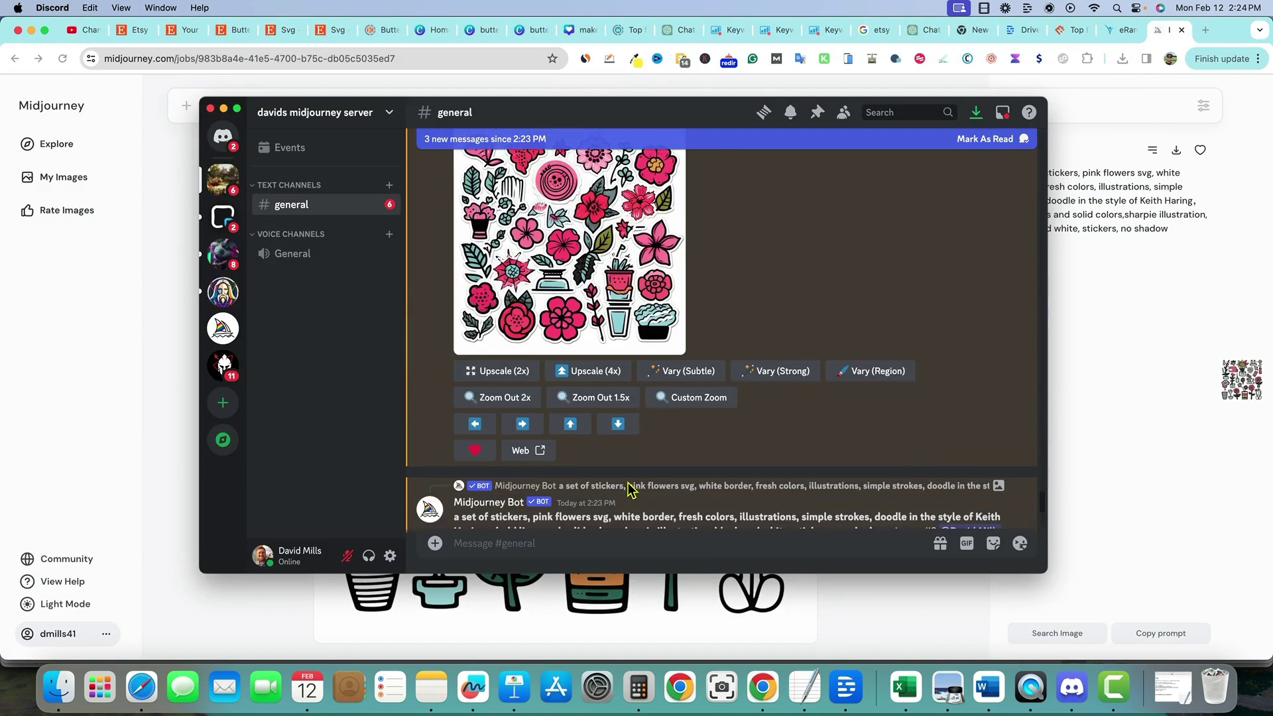
scroll(630, 489, down, 5)
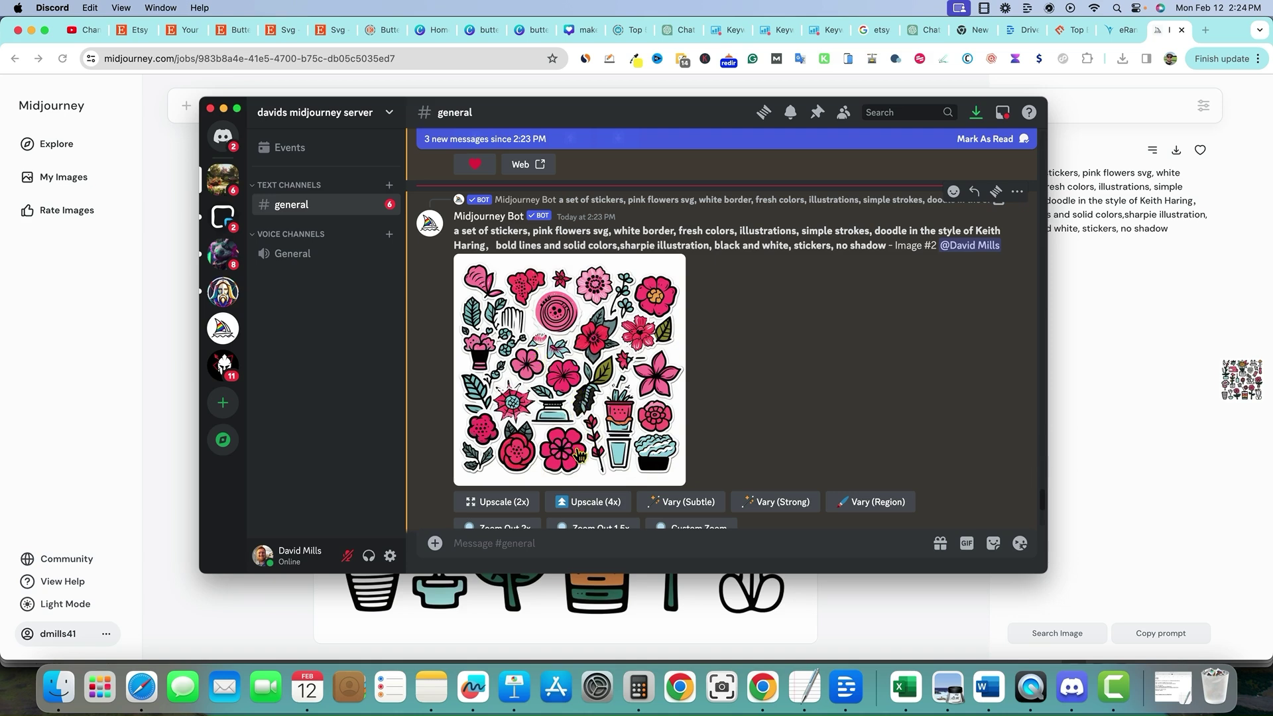
click(593, 502)
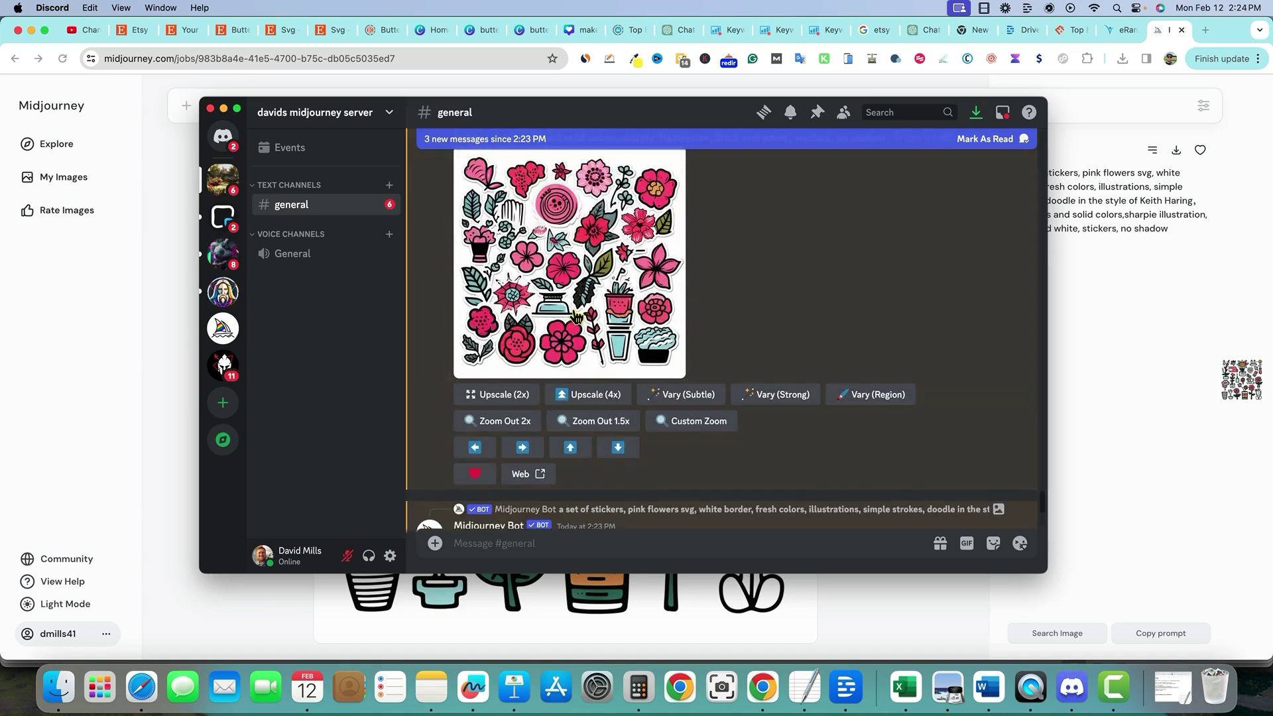
click(574, 318)
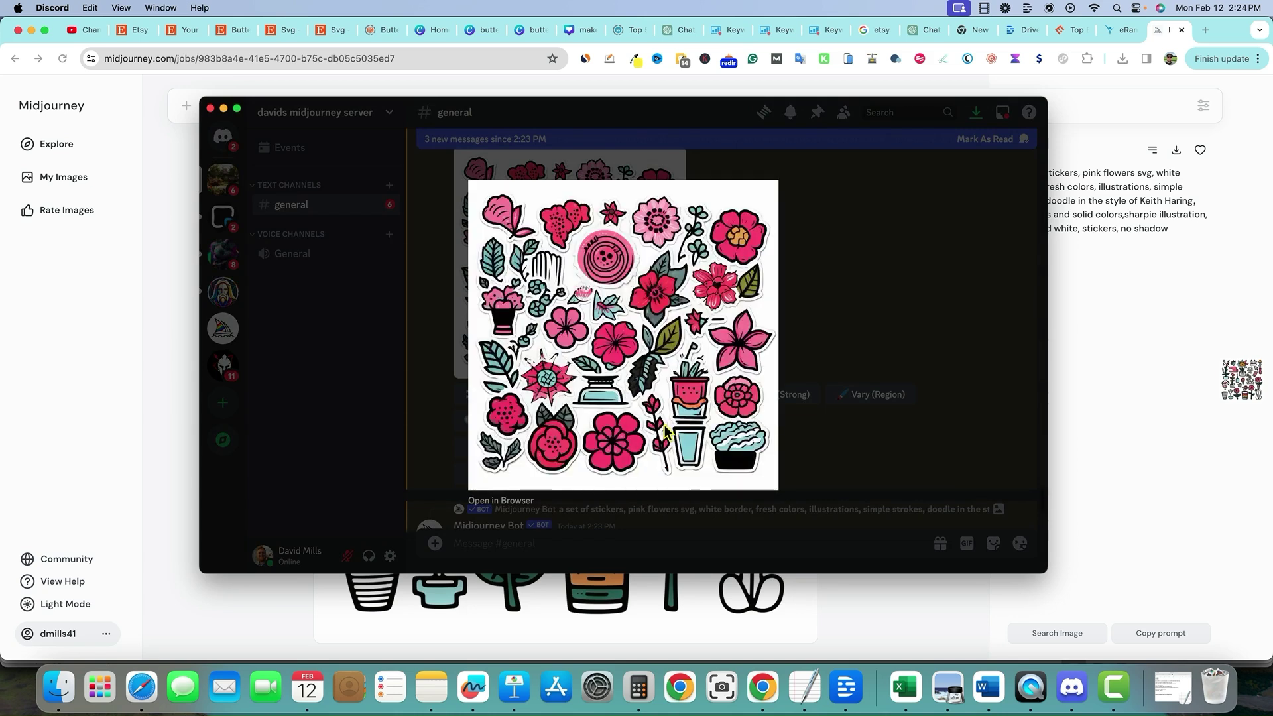
key(super+s)
text(pink svg 2)
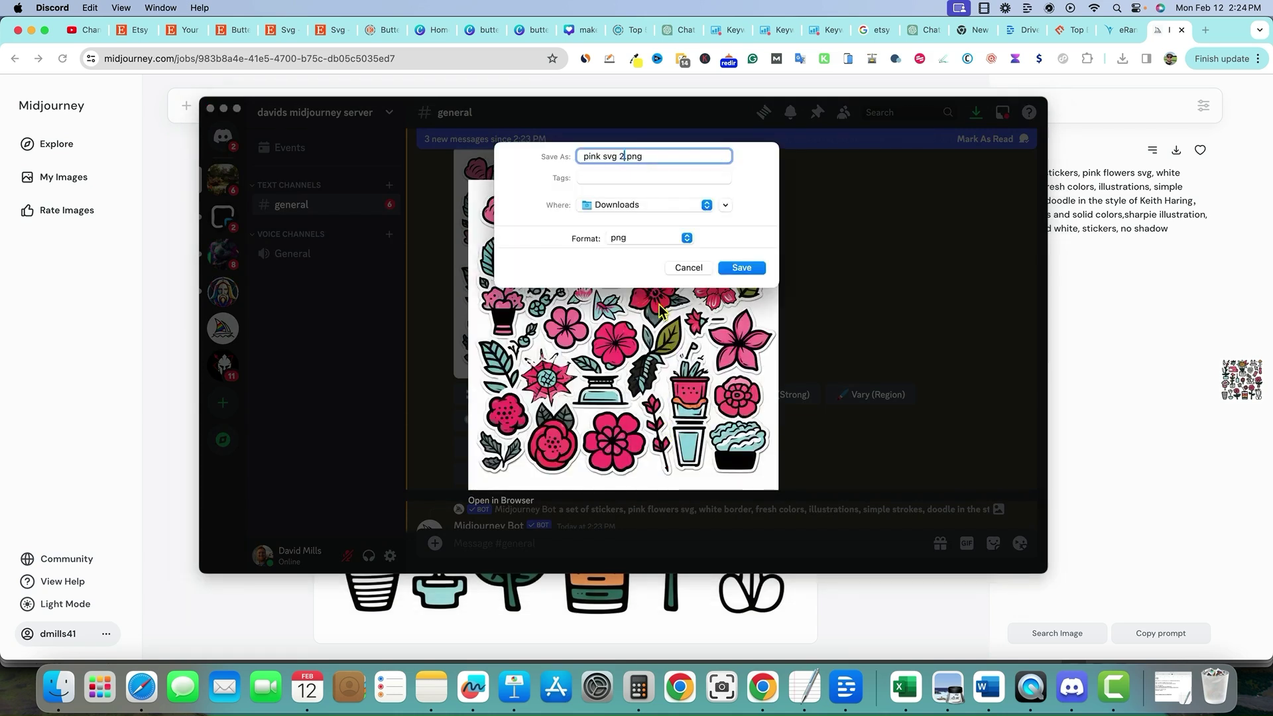
click(740, 267)
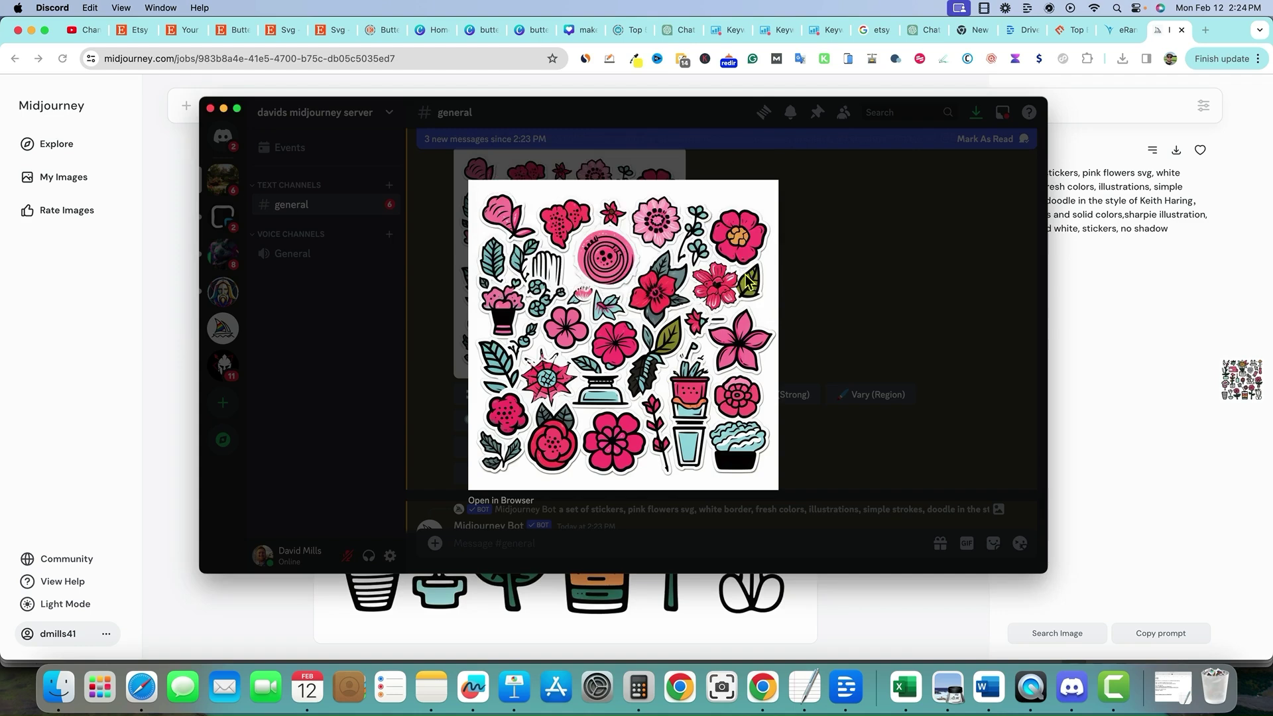
- Save upscaled Image #3 to Downloads as "pink svg 1" in png format and close the enlarged view
key(Right)
key(super+s)
text(pink svg 1)
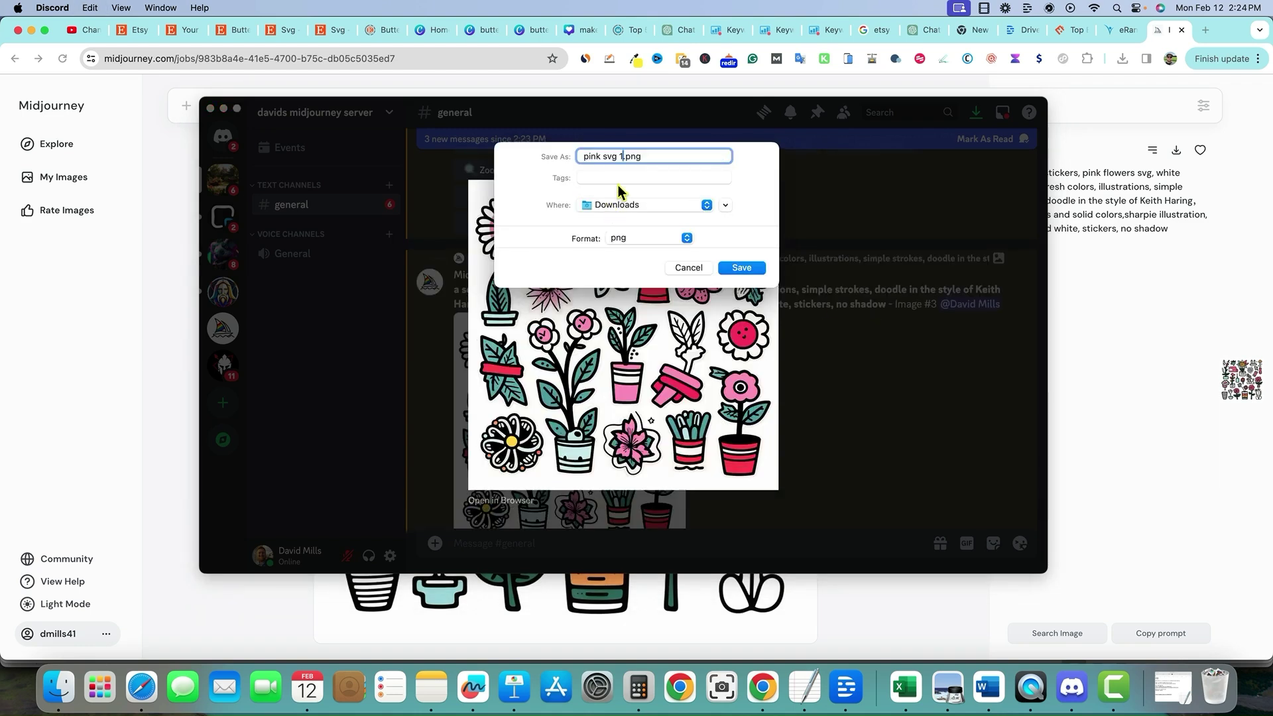
key(Return)
click(852, 363)
- Enlarge upscaled Image #4, save it as "pink svg flying", and close the enlarged view
scroll(721, 407, down, 5)
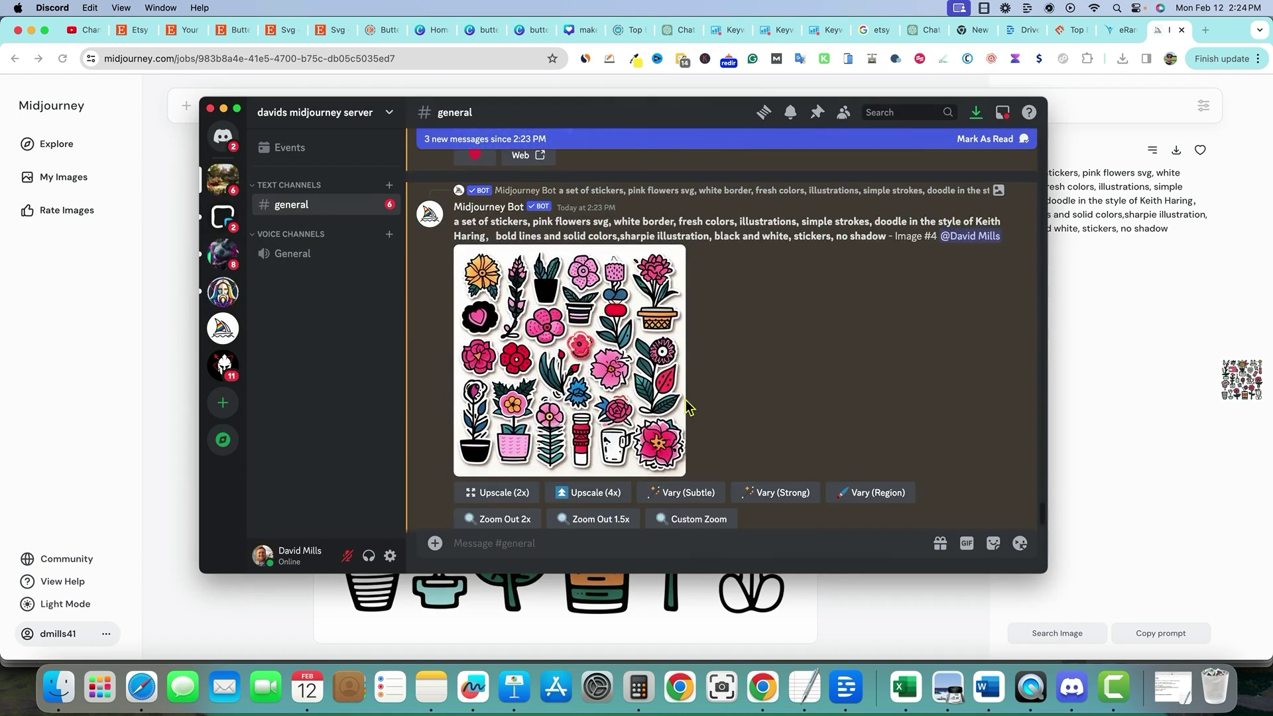
right_click(592, 382)
click(592, 381)
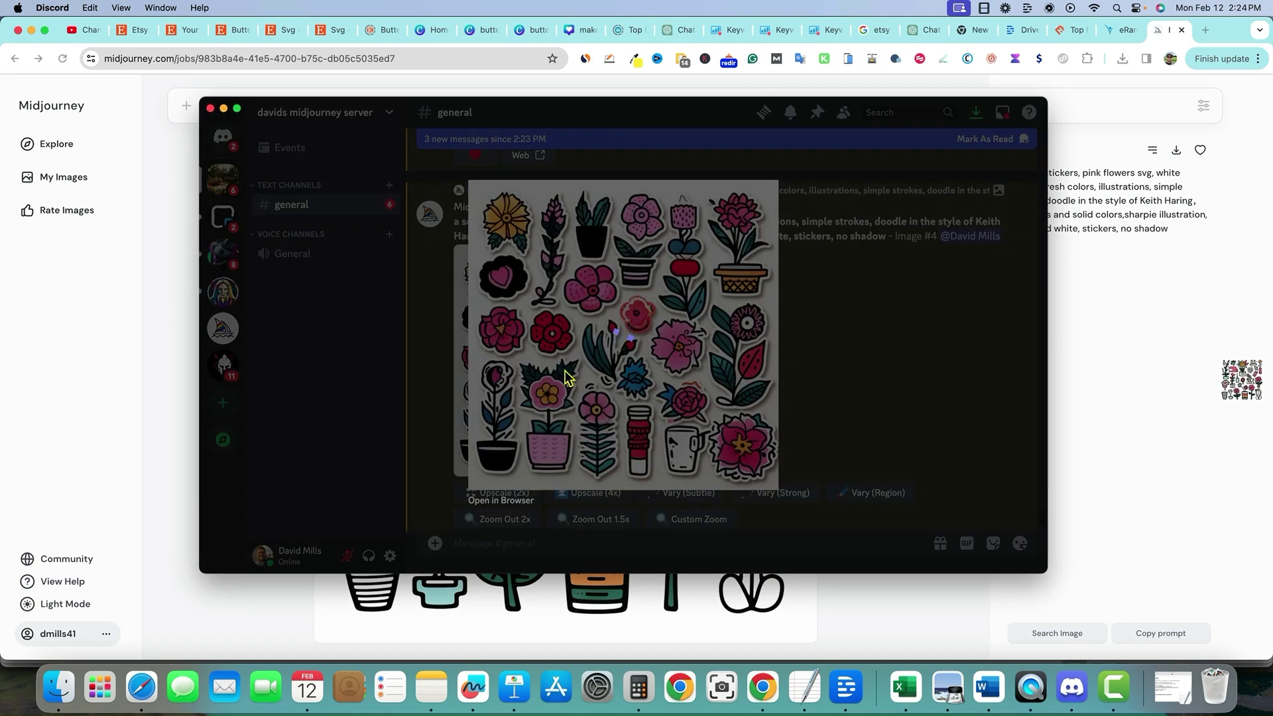
right_click(588, 364)
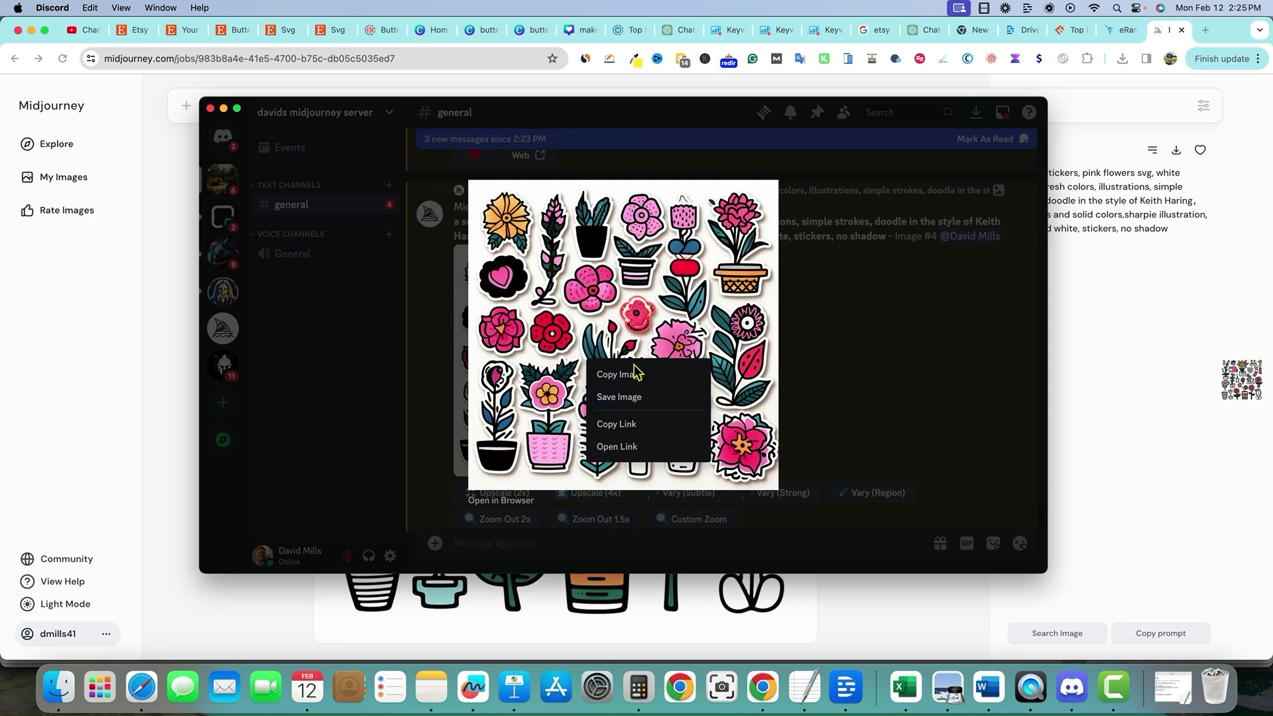
click(619, 396)
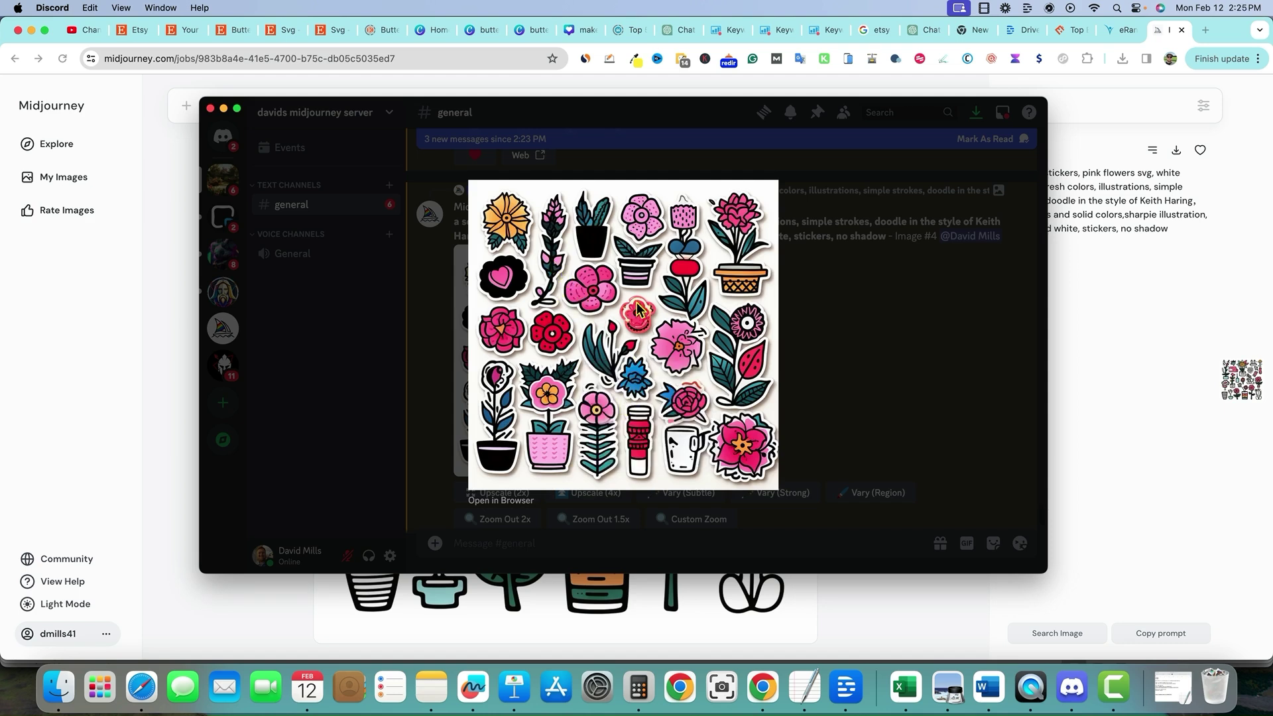
text(pink svg flying)
key(Return)
click(838, 355)
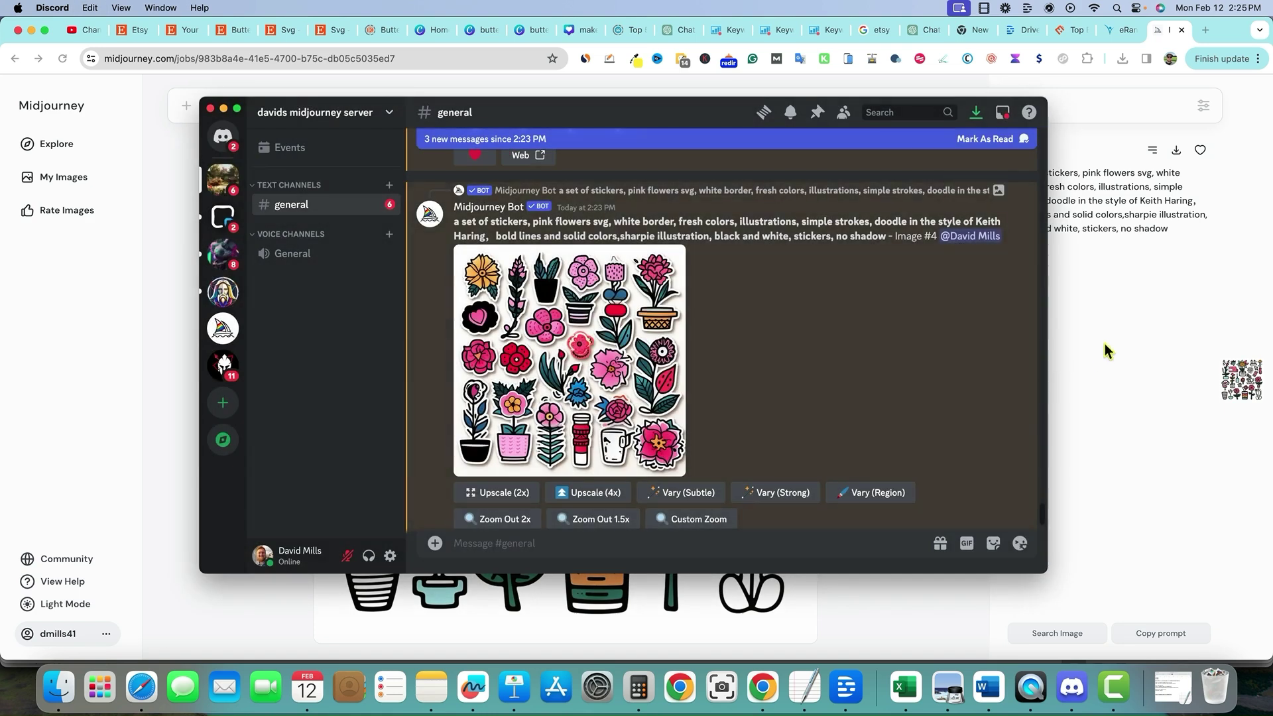
- Return to Chrome, go to the Canva home page, and create a new 2000 × 2000 px design
click(1104, 344)
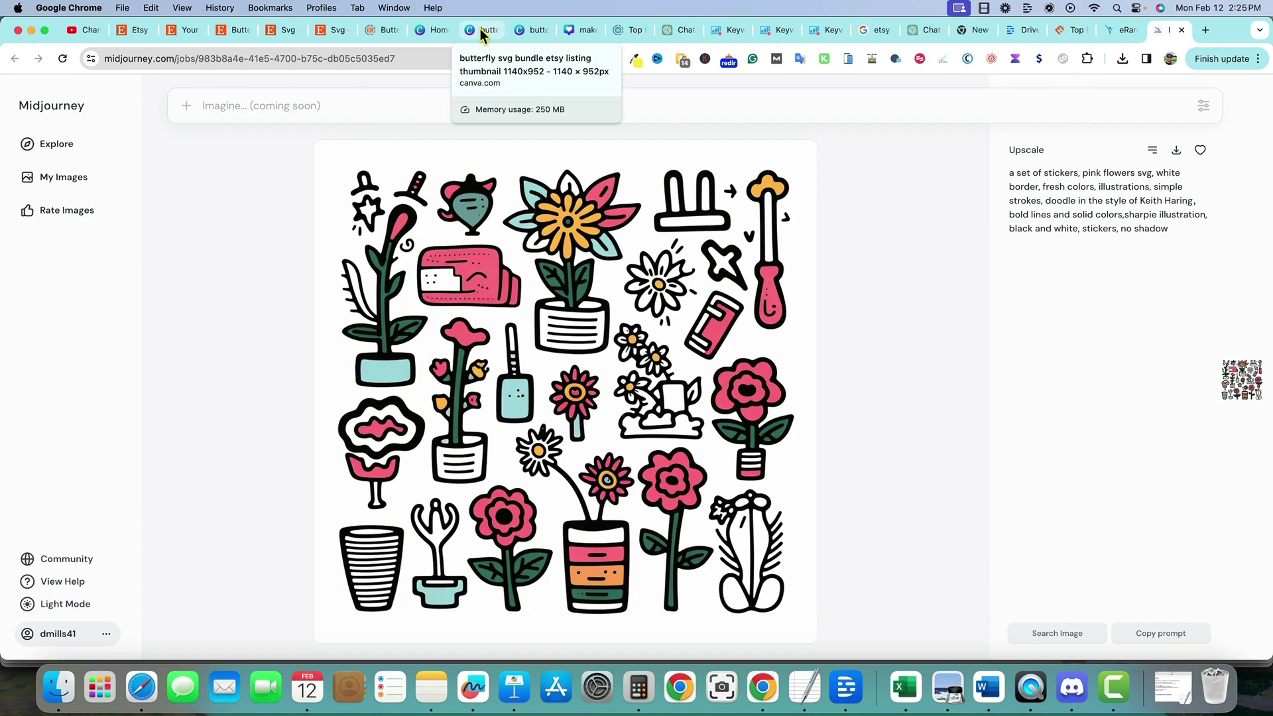
click(525, 30)
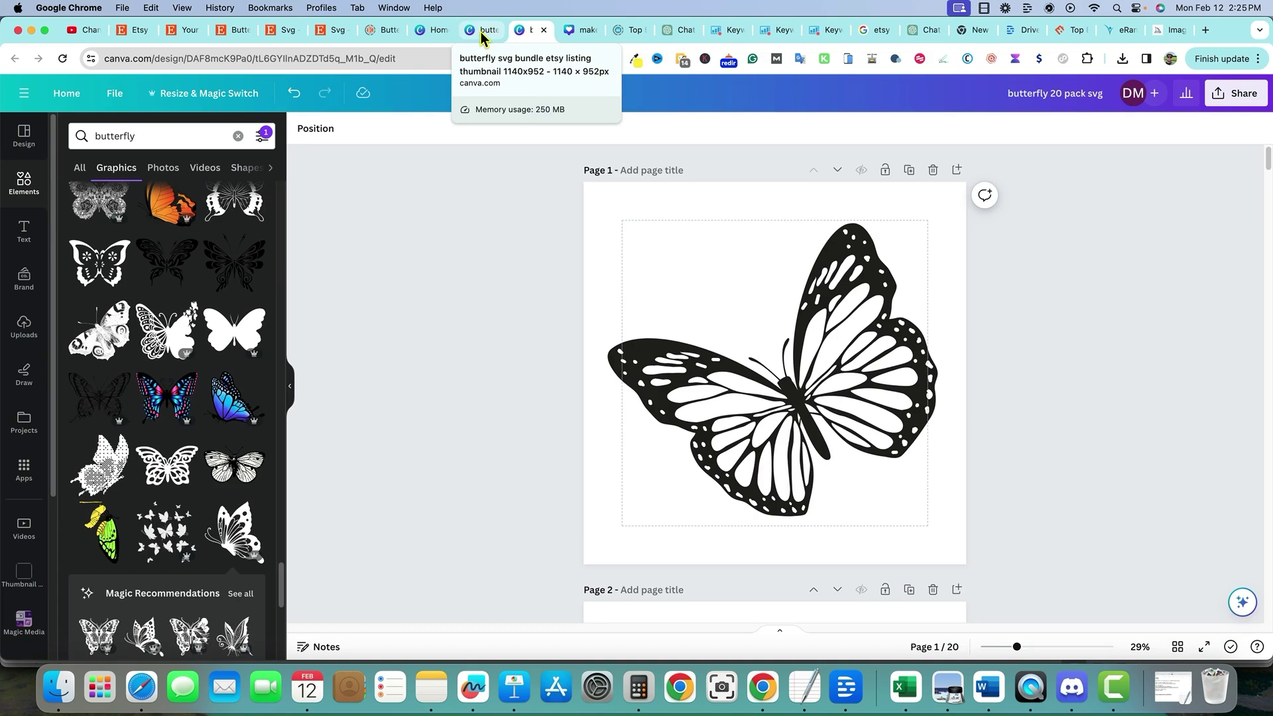
key(super+alt+Left)
key(super+alt+Left)
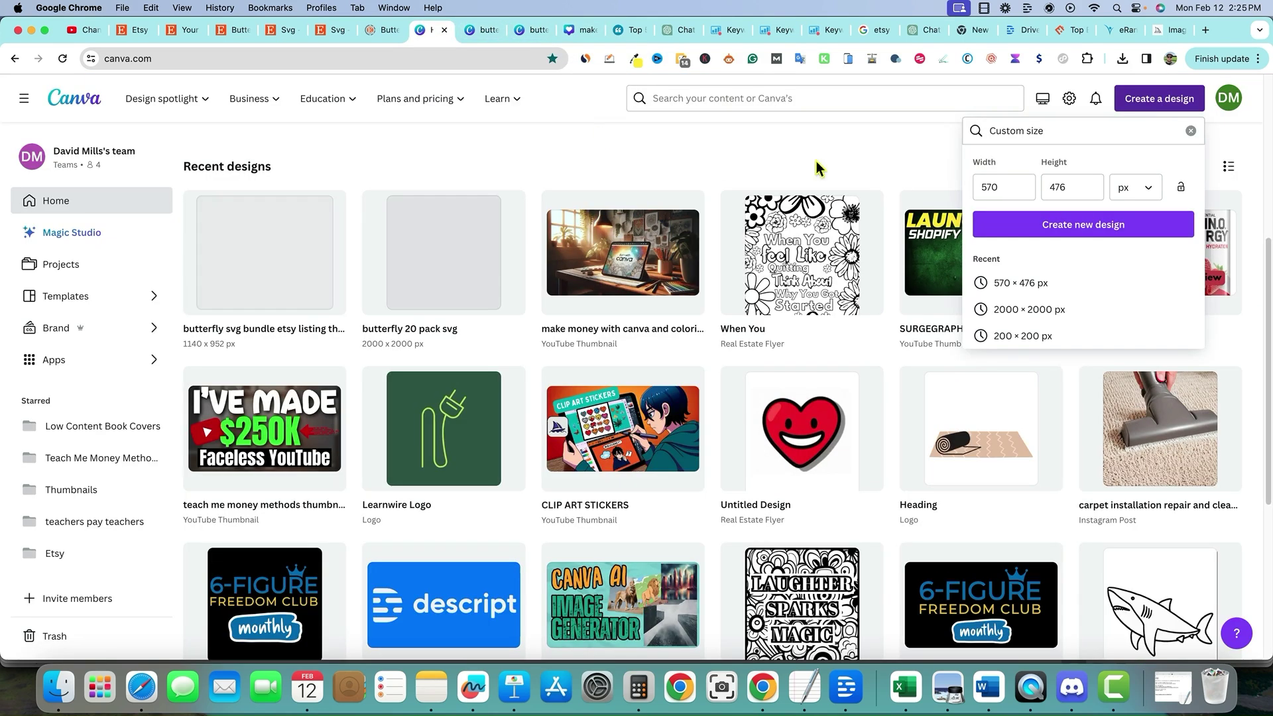
click(1037, 309)
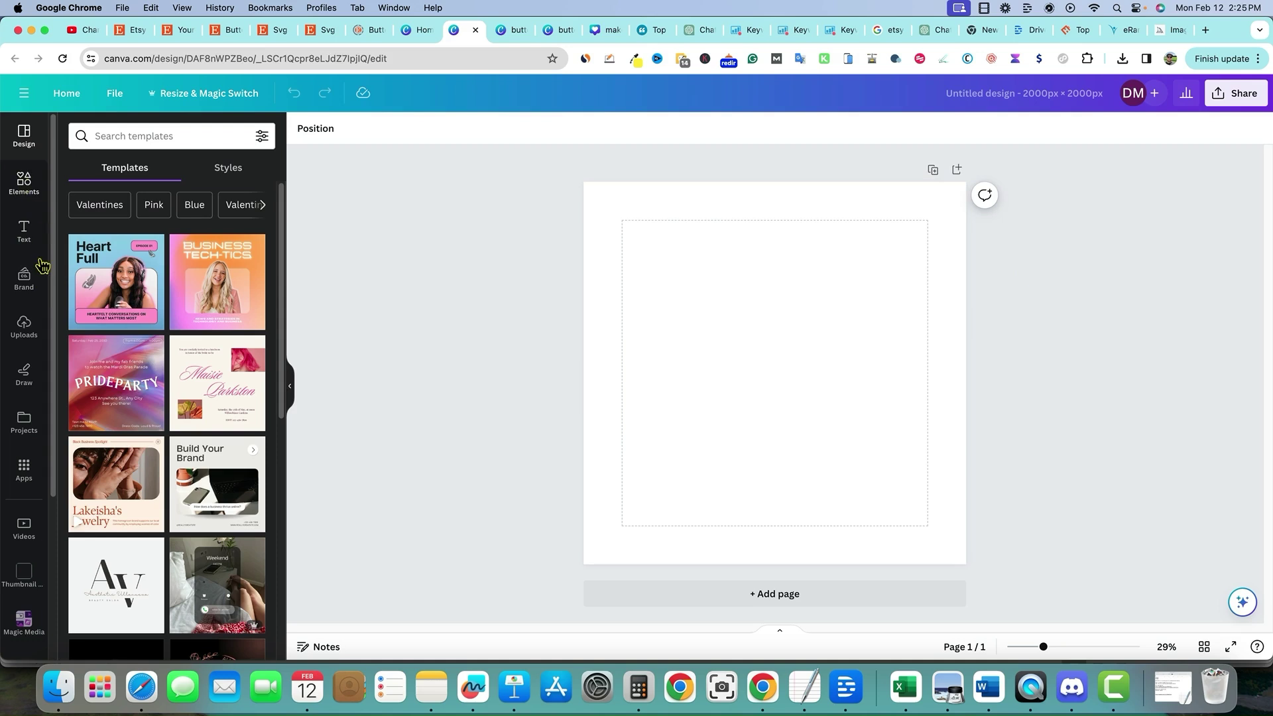
- Upload pink svg 1.webp, pink svg 2.png, pink svg 3.png and pink svg 4.png from Downloads to Canva
click(23, 326)
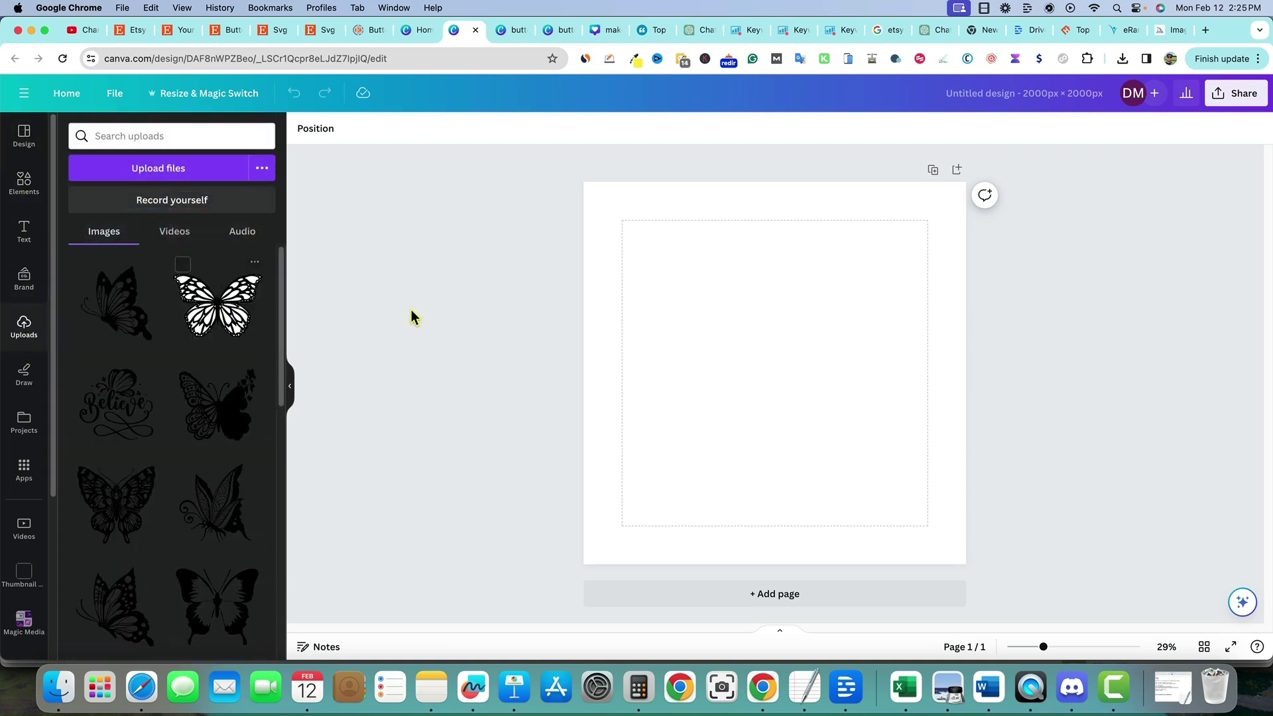
click(199, 173)
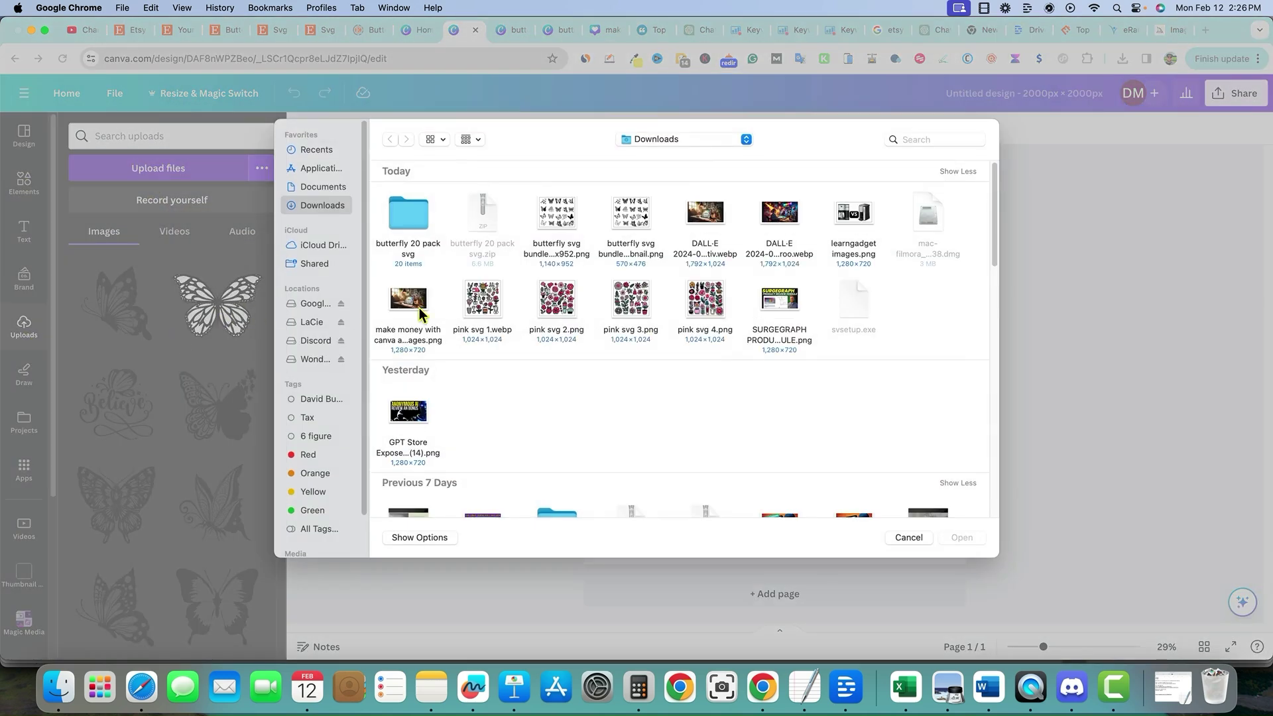
click(479, 302)
super+click(542, 309)
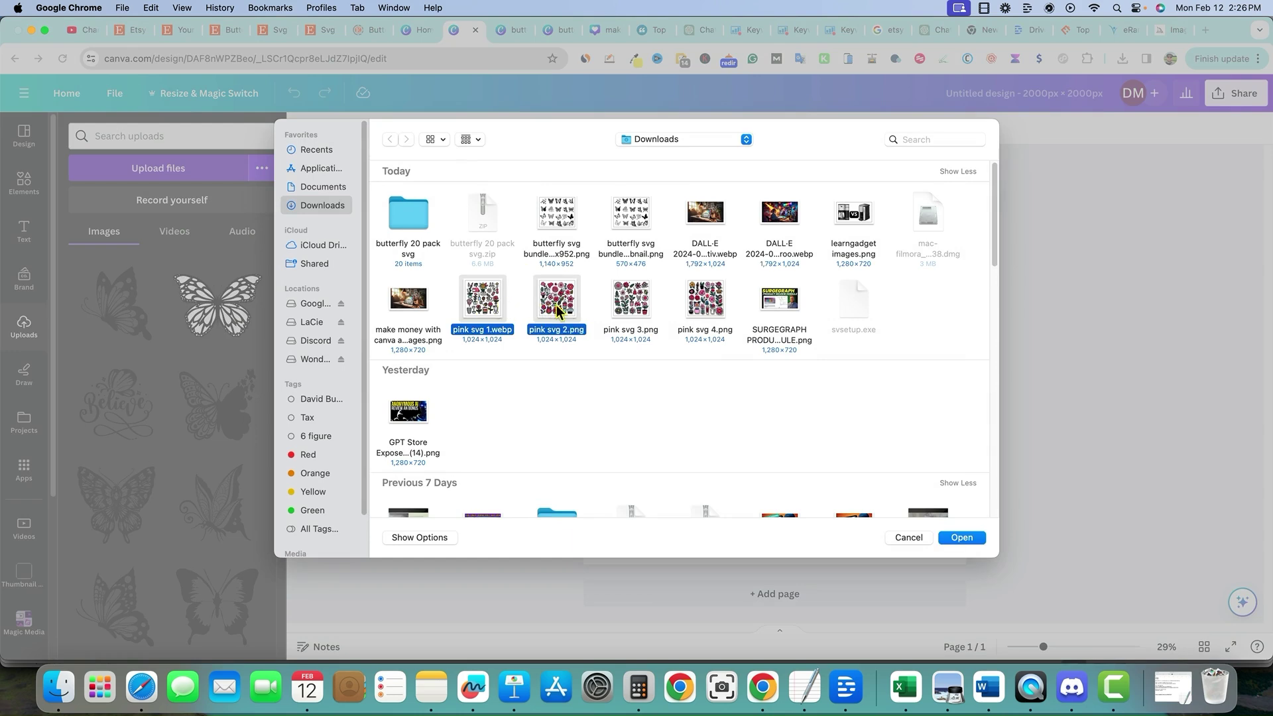
super+click(626, 310)
super+click(689, 308)
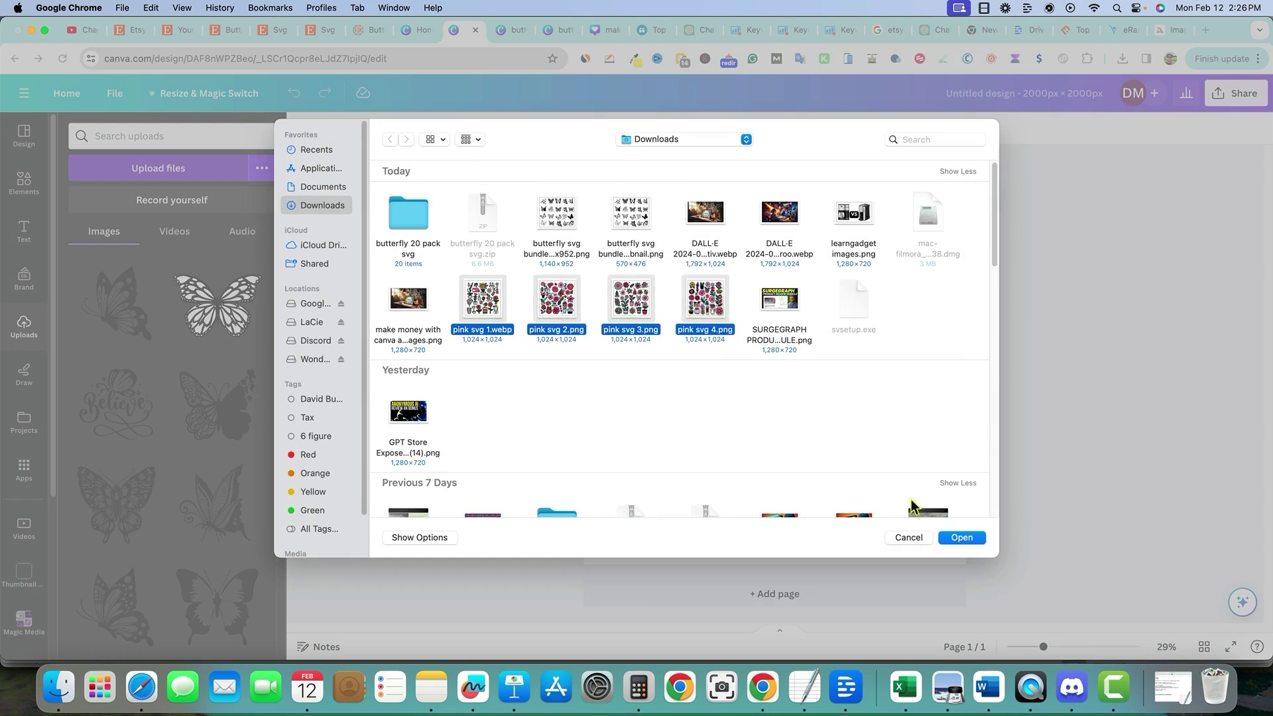
click(945, 537)
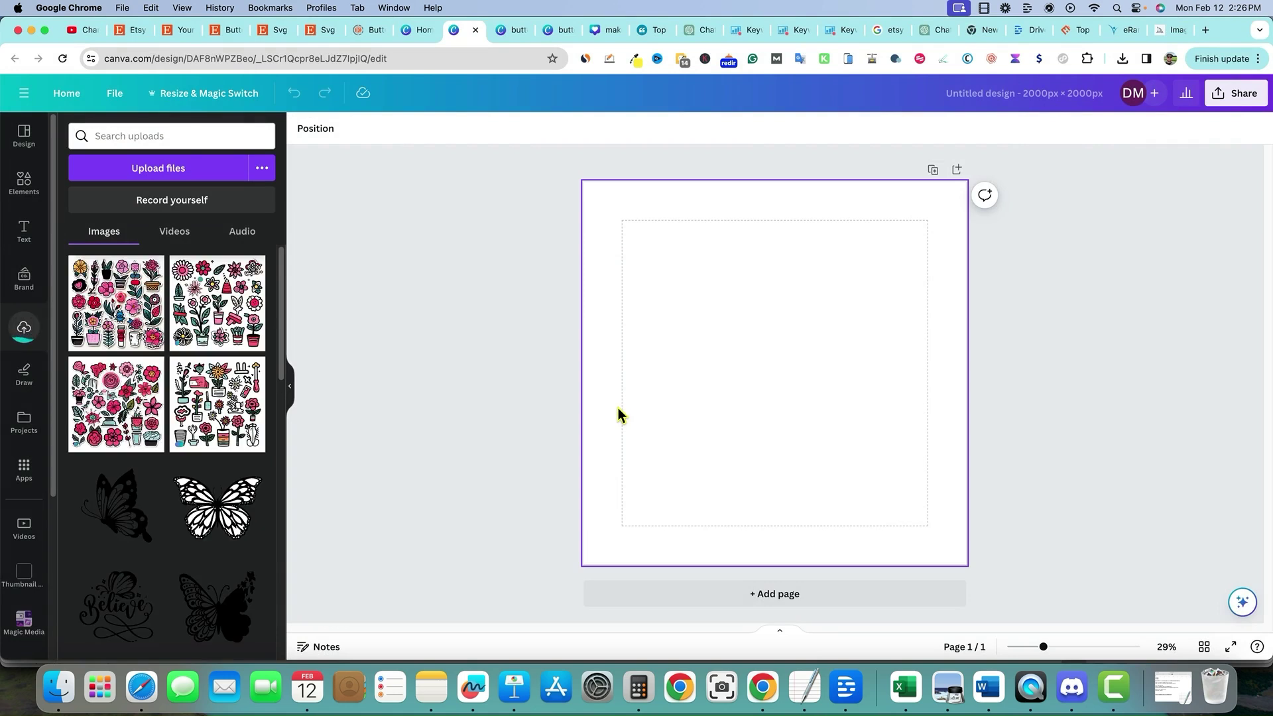
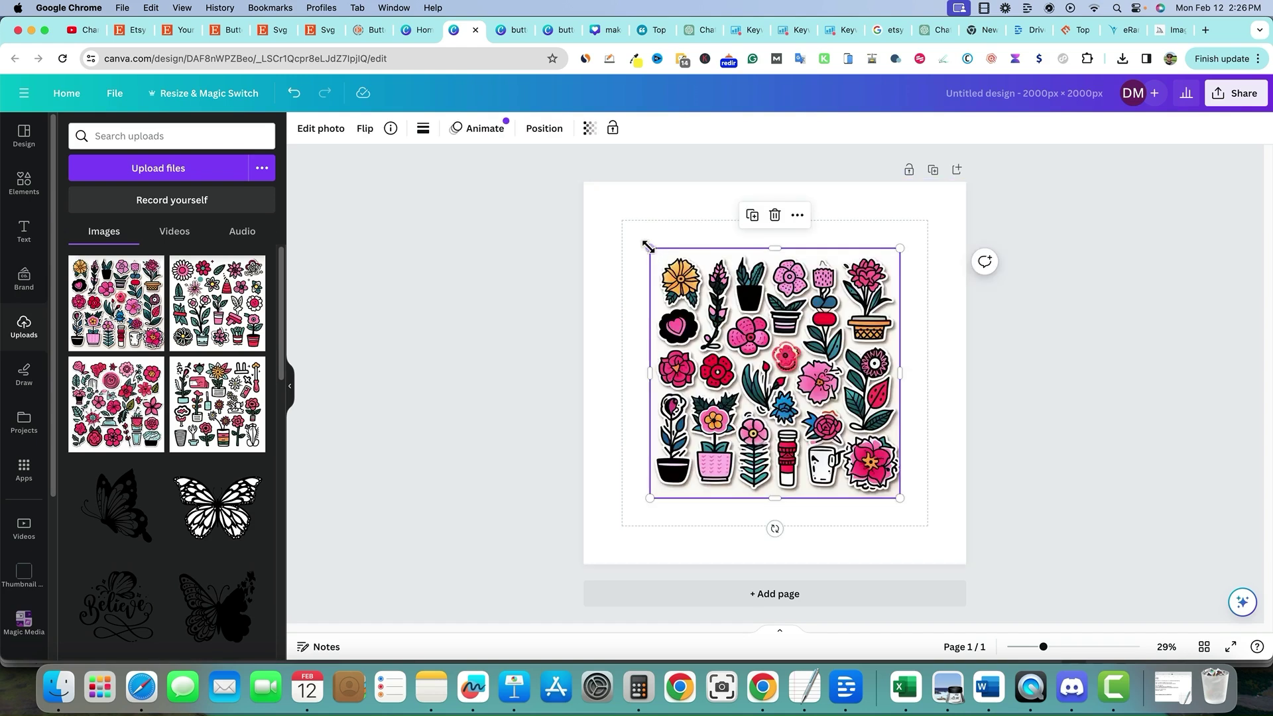
- Place the sticker sheet with the orange flower and shadowed edges on page 1, enlarged and centred to nearly fill the page
drag(643, 241, 596, 194)
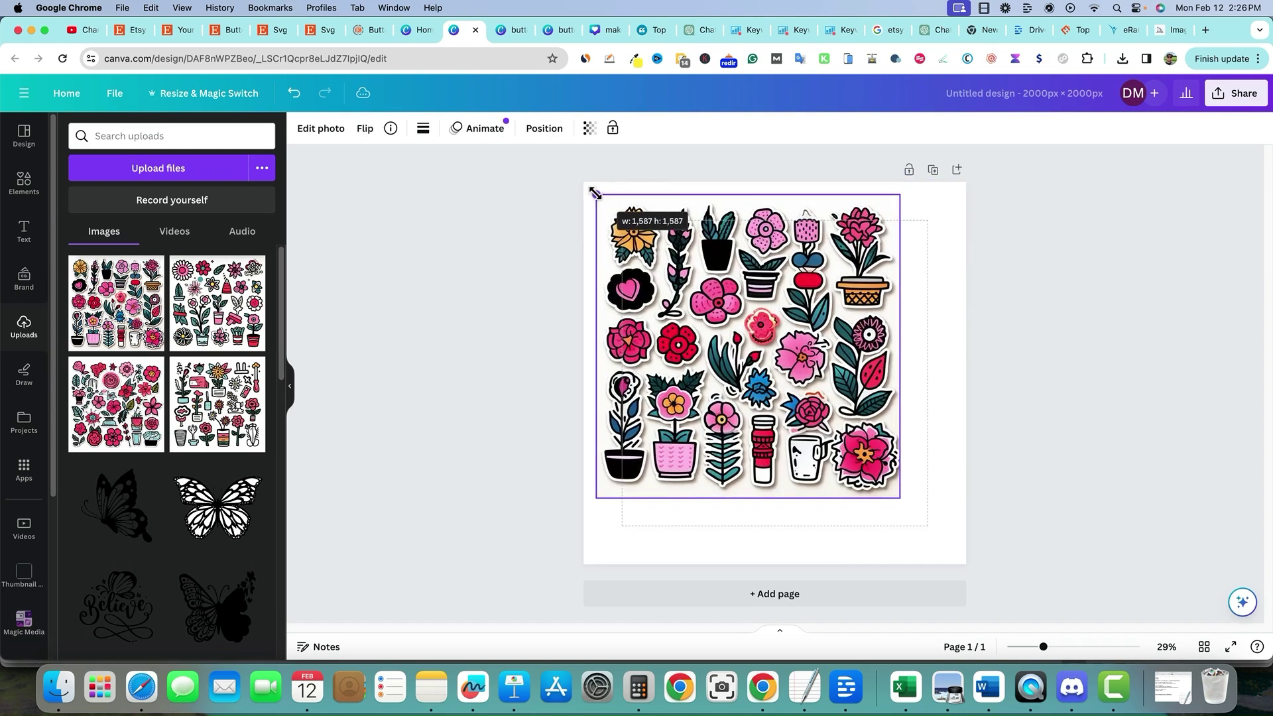
drag(900, 498, 956, 554)
drag(850, 419, 849, 418)
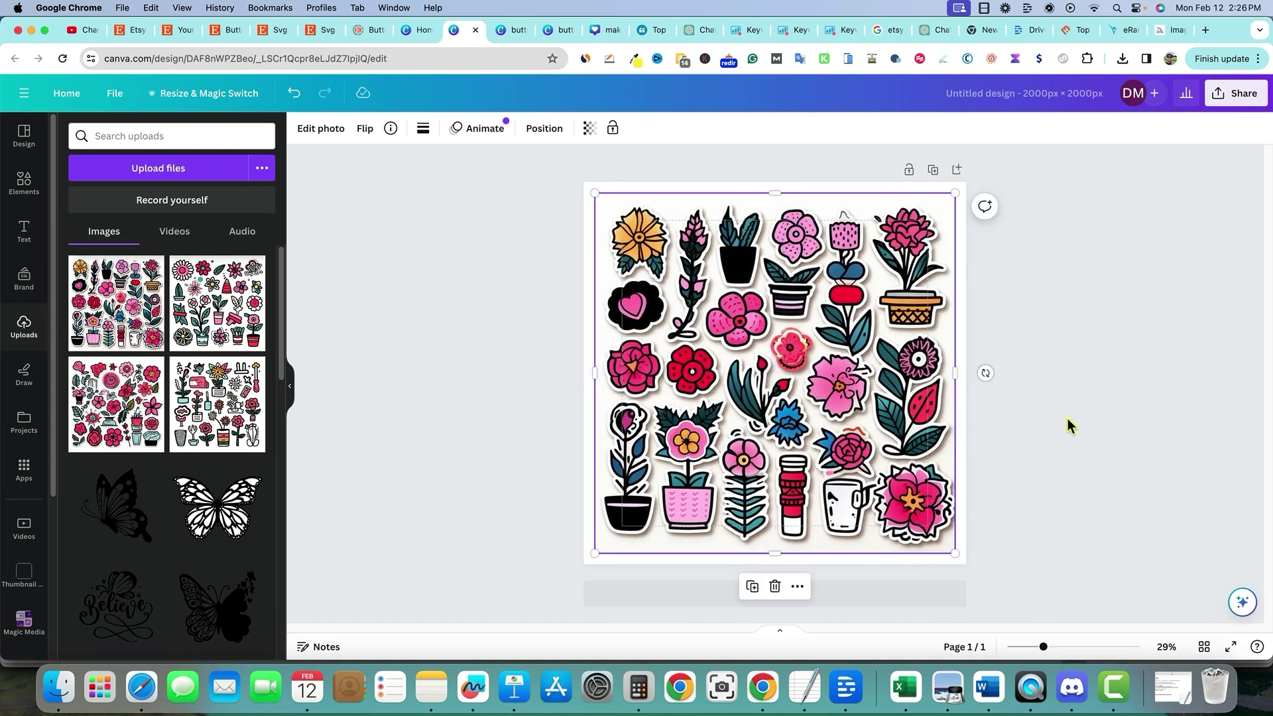
click(1069, 509)
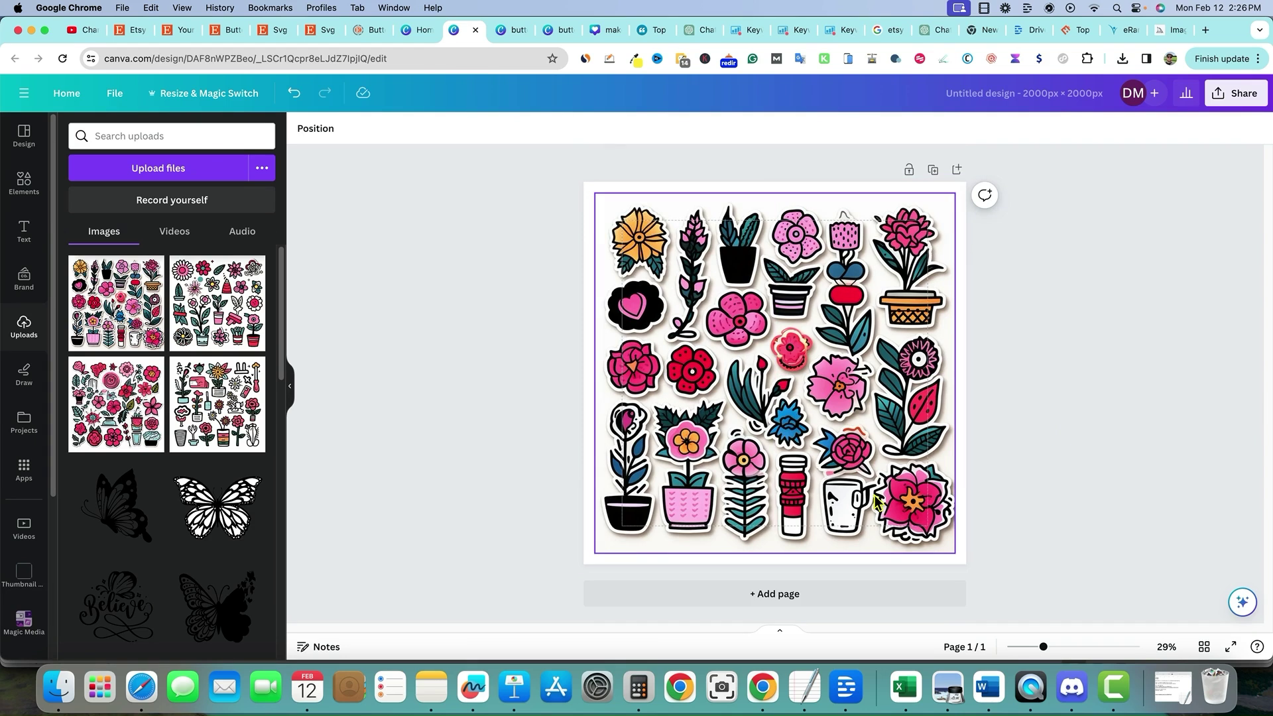
- Add page 2, insert the uploaded sheet of loose pink blossoms and leaves, and enlarge it to fill the page
key(super+Return)
click(133, 414)
drag(649, 248, 583, 183)
drag(900, 498, 965, 565)
click(1051, 463)
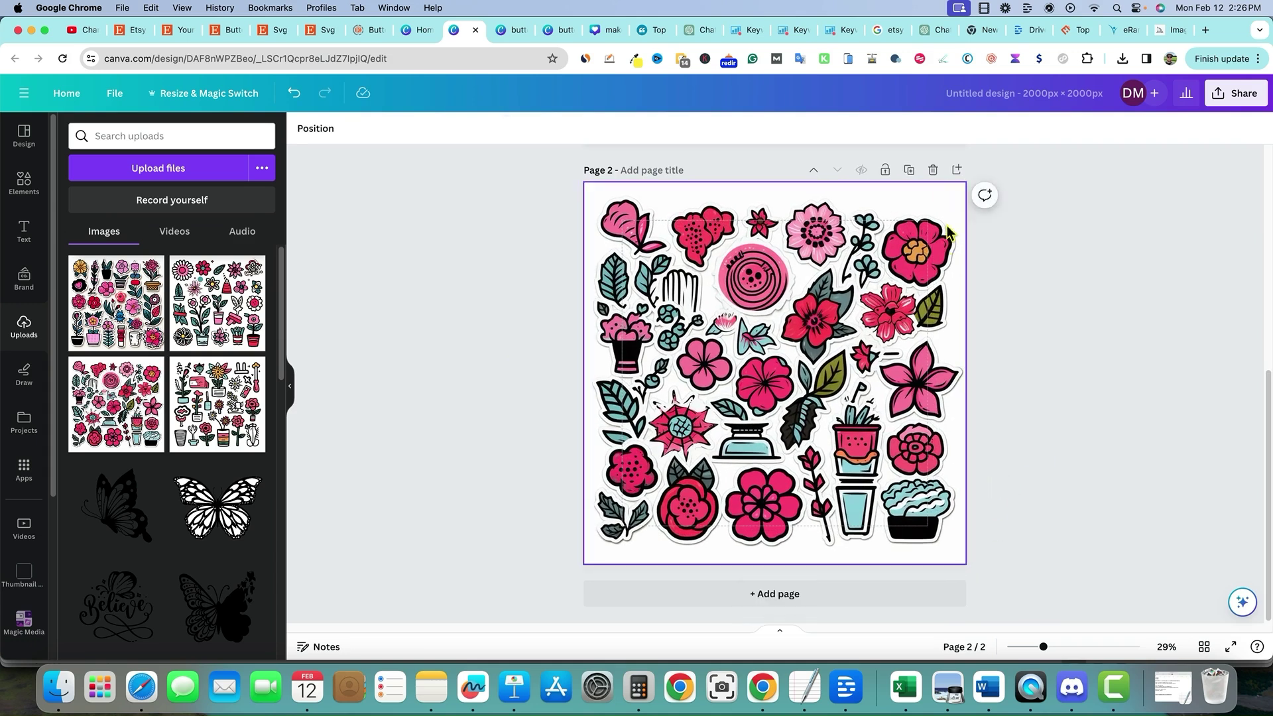
- Add pages 3 and 4 and insert one of the two remaining uploaded flower sheets on each
click(956, 170)
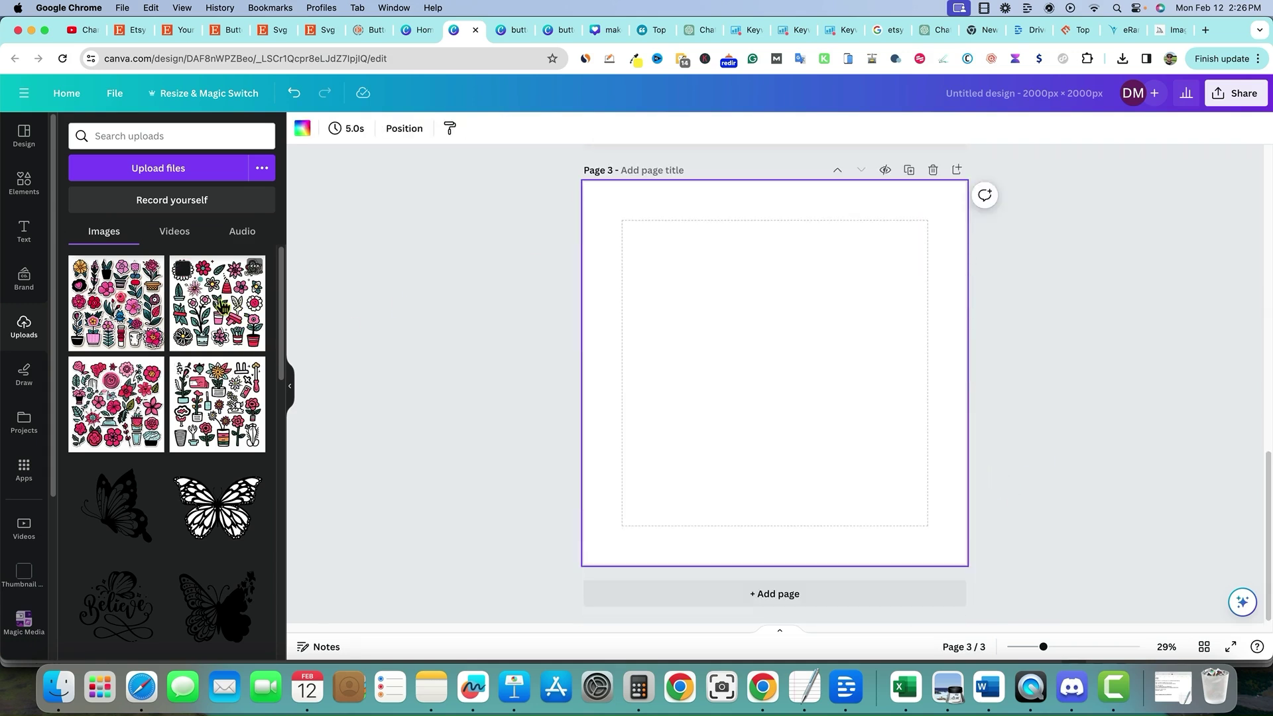
click(223, 307)
click(957, 169)
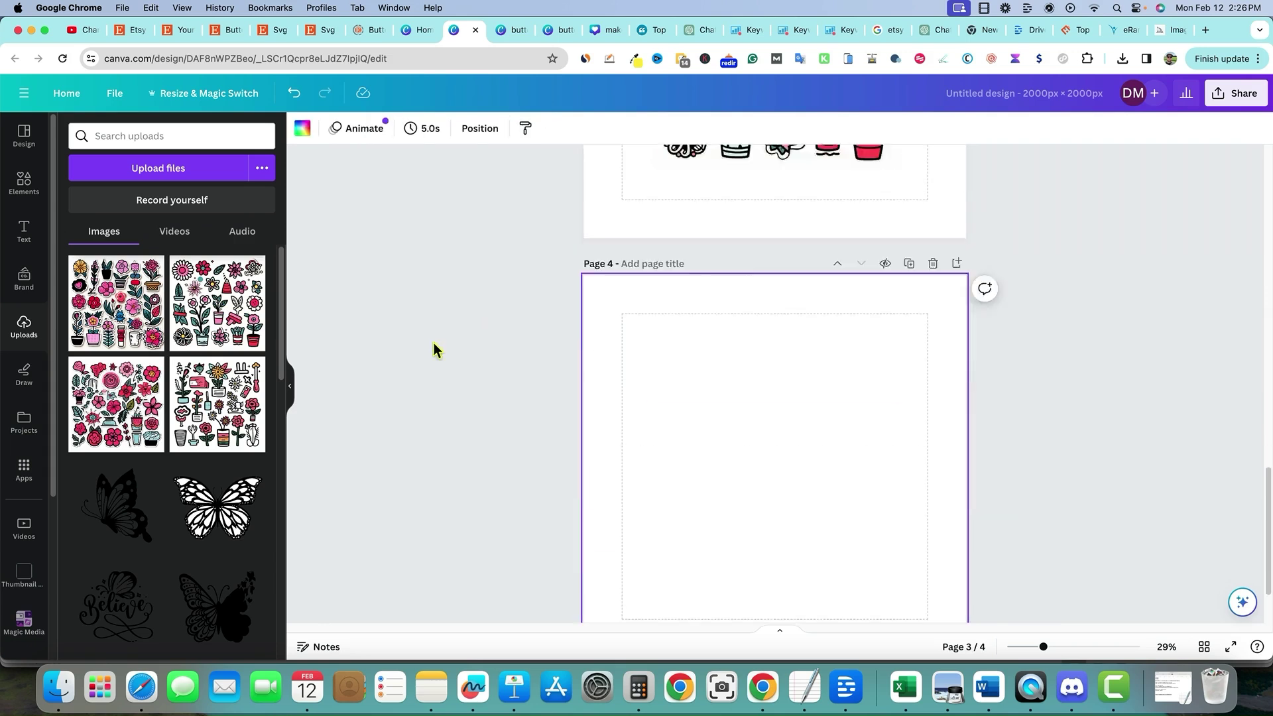
click(218, 405)
- Enlarge the flower sheet on page 3 from two opposite corners so it fills the page
scroll(699, 378, up, 5)
scroll(699, 377, down, 2)
click(656, 279)
drag(652, 273, 583, 208)
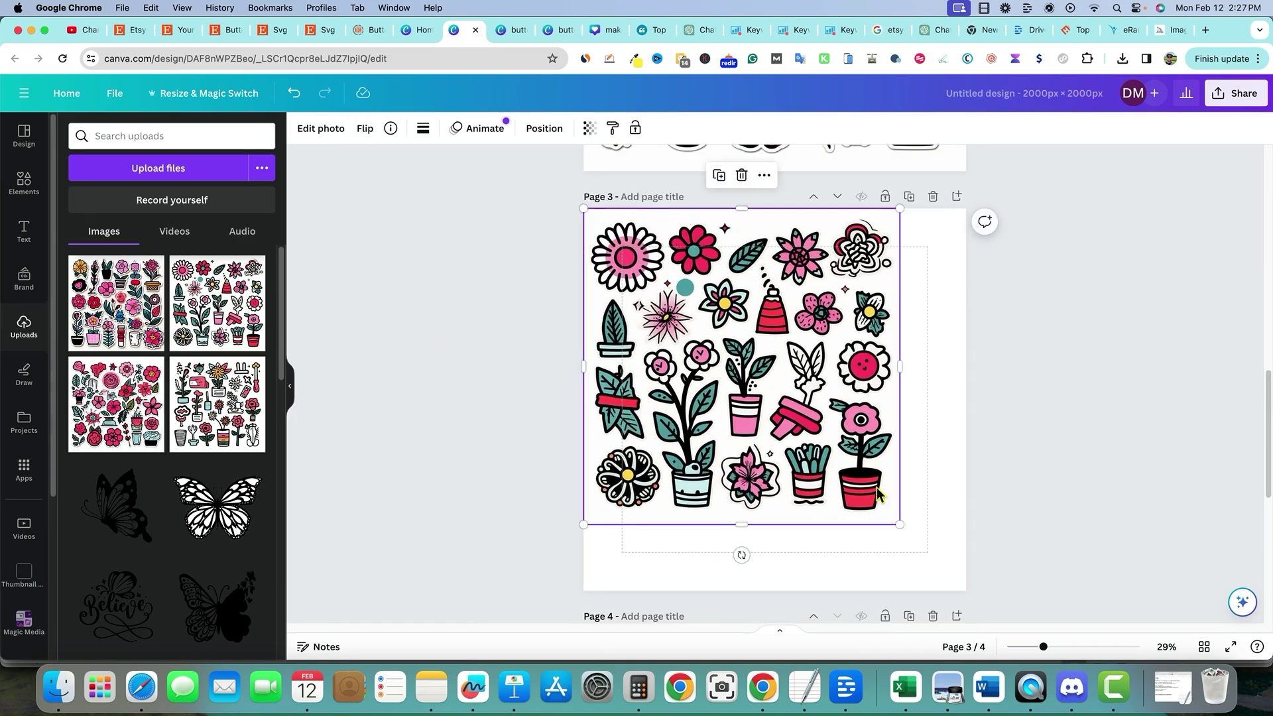
drag(896, 522, 964, 589)
- Enlarge the flower sheet on page 4 from two opposite corners so it covers nearly the whole page
scroll(965, 464, down, 5)
click(795, 448)
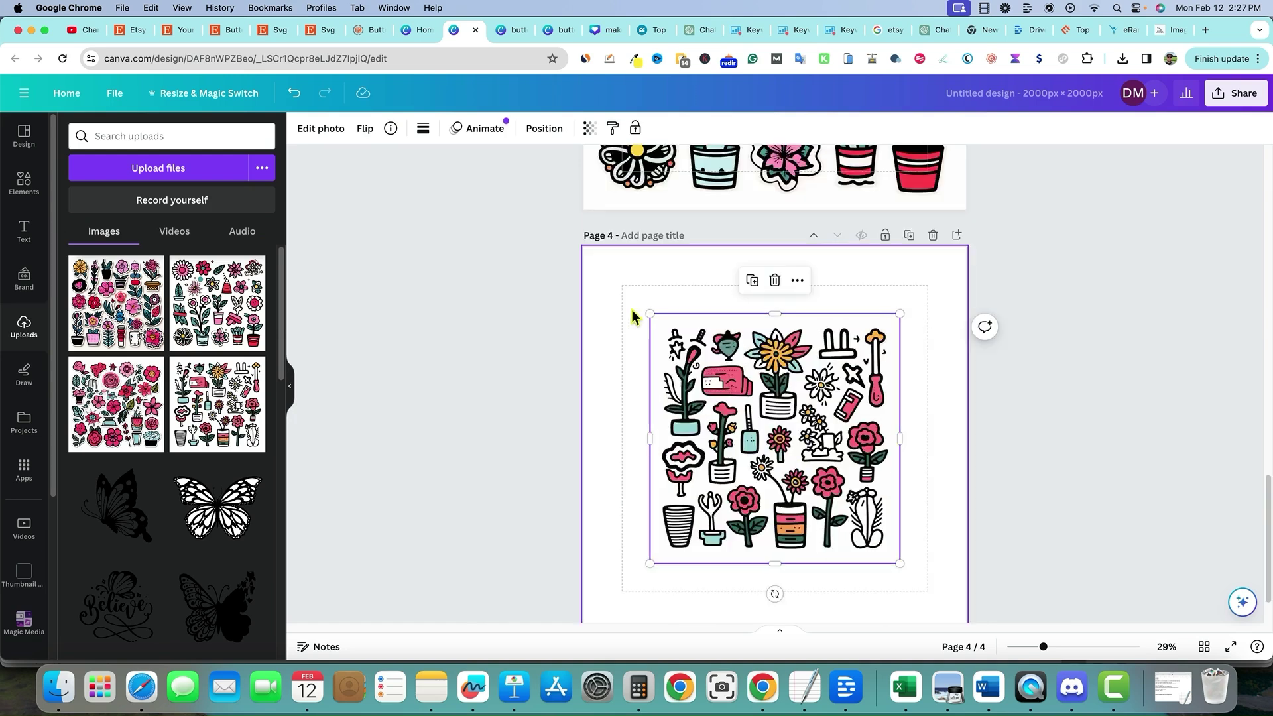
drag(650, 314, 583, 247)
drag(899, 564, 965, 617)
scroll(1017, 576, down, 1)
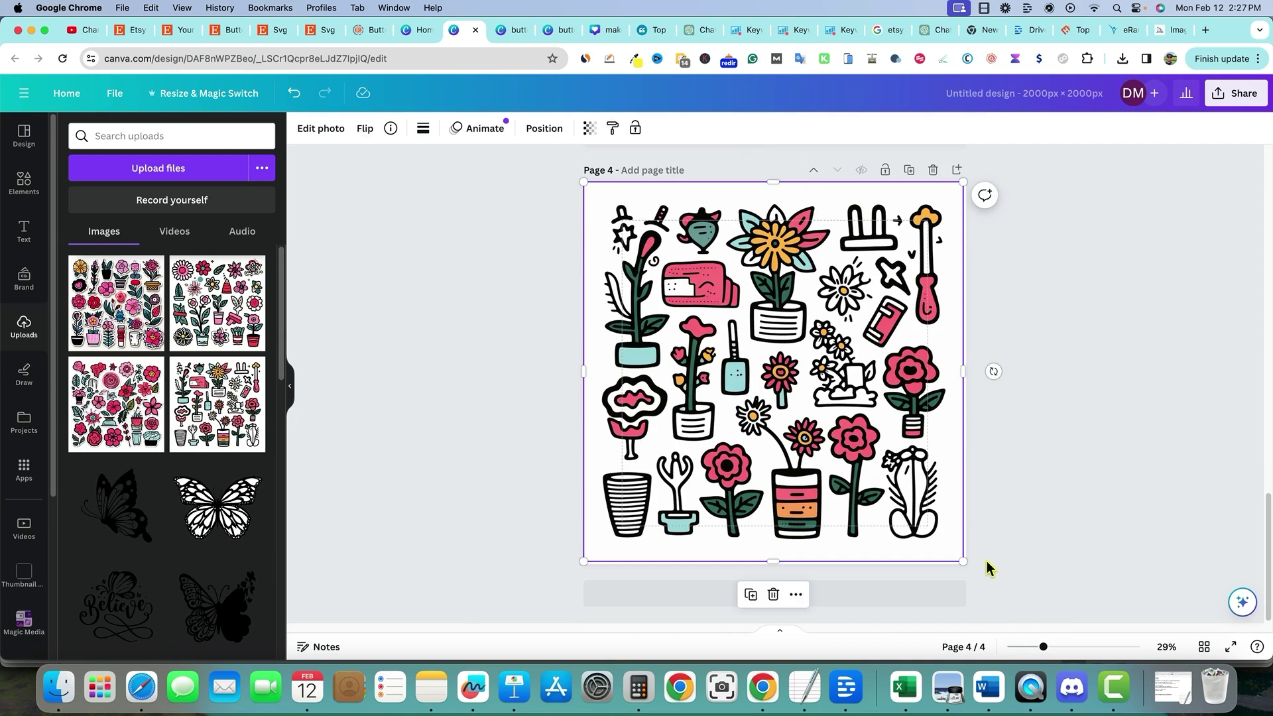
click(1039, 472)
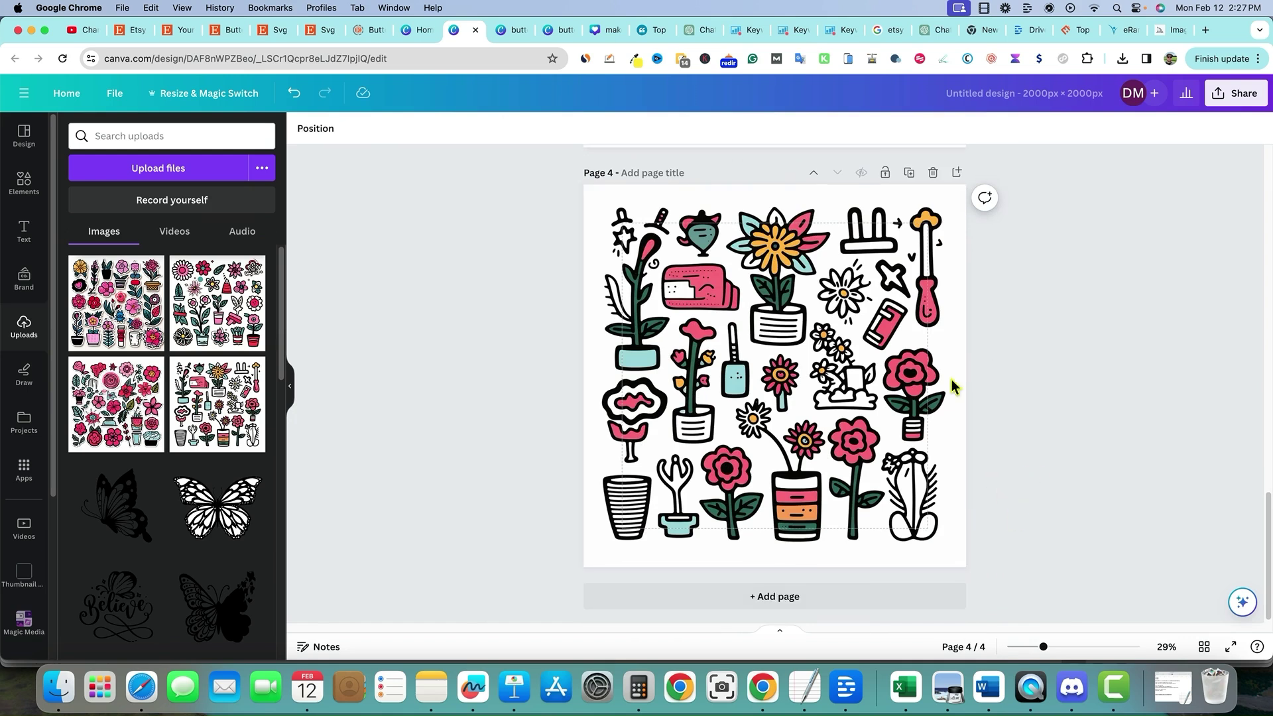
- Check the photo editing options for the flower sheet on page 1 and close them
scroll(948, 476, up, 19)
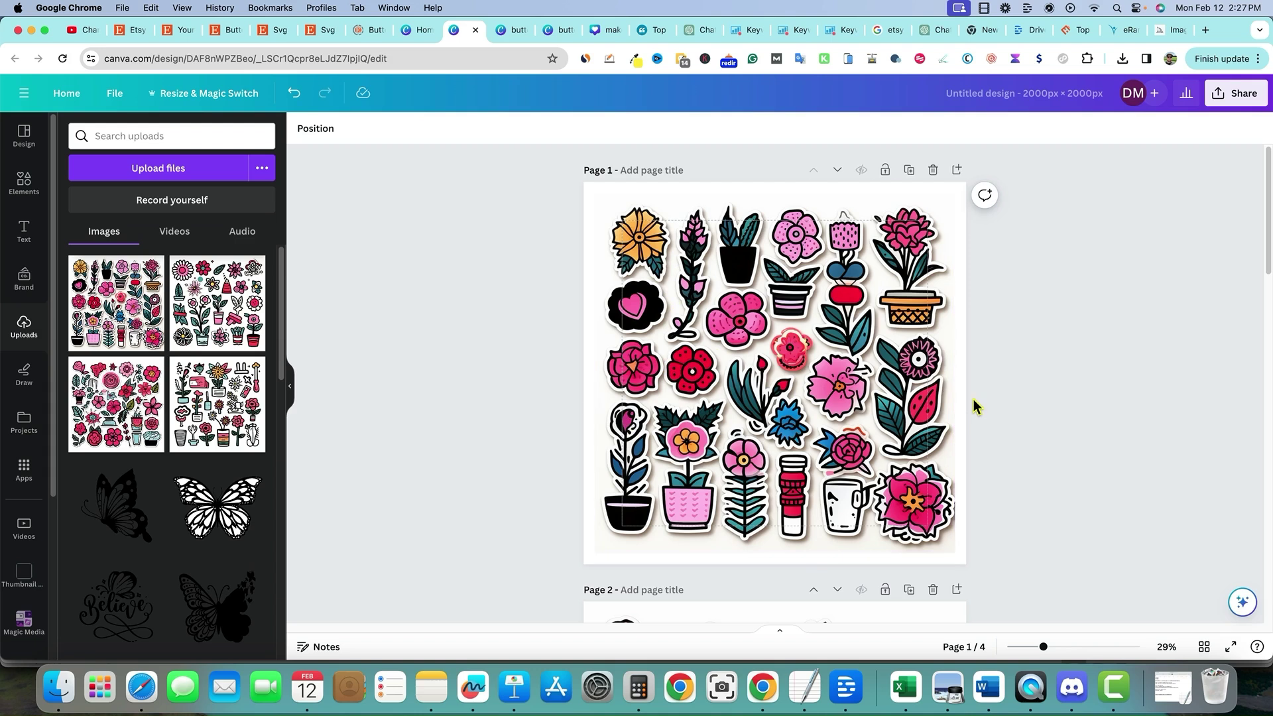
click(941, 386)
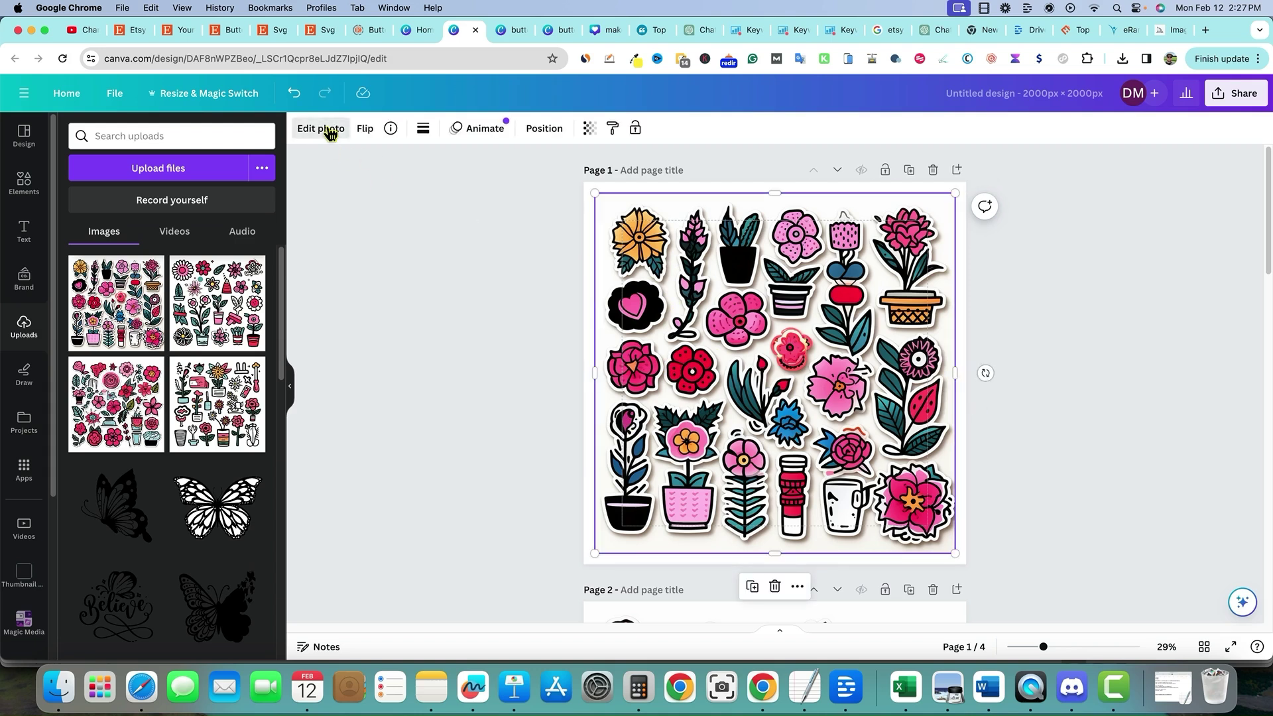
click(330, 130)
click(257, 132)
click(456, 349)
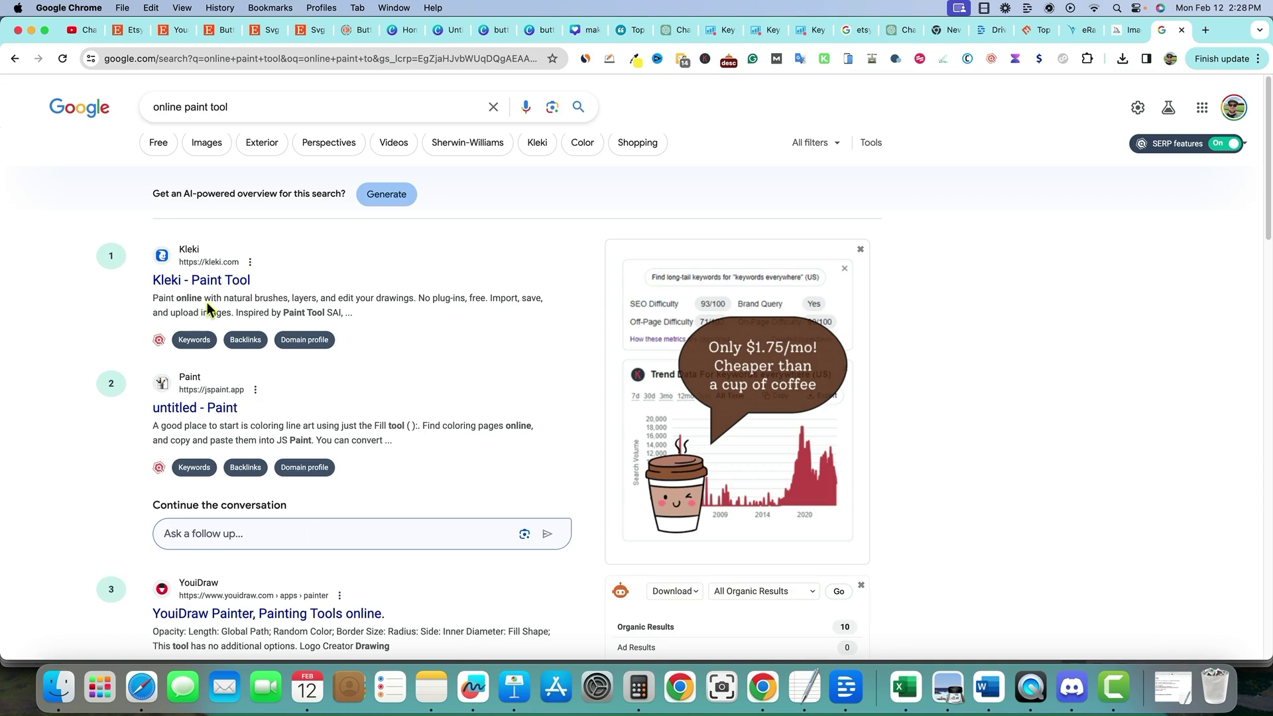
- Open the Kleki paint tool from the search results and import pink svg 1.webp as a layer
click(202, 281)
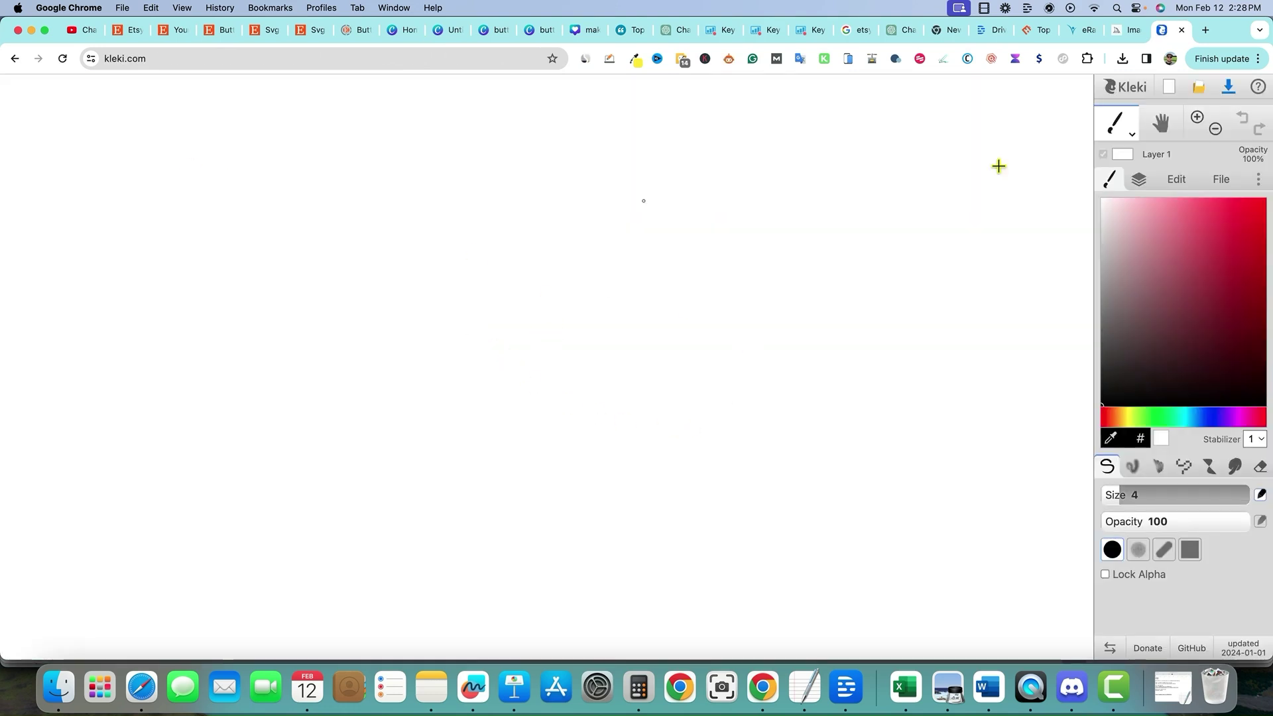
click(1199, 87)
click(954, 534)
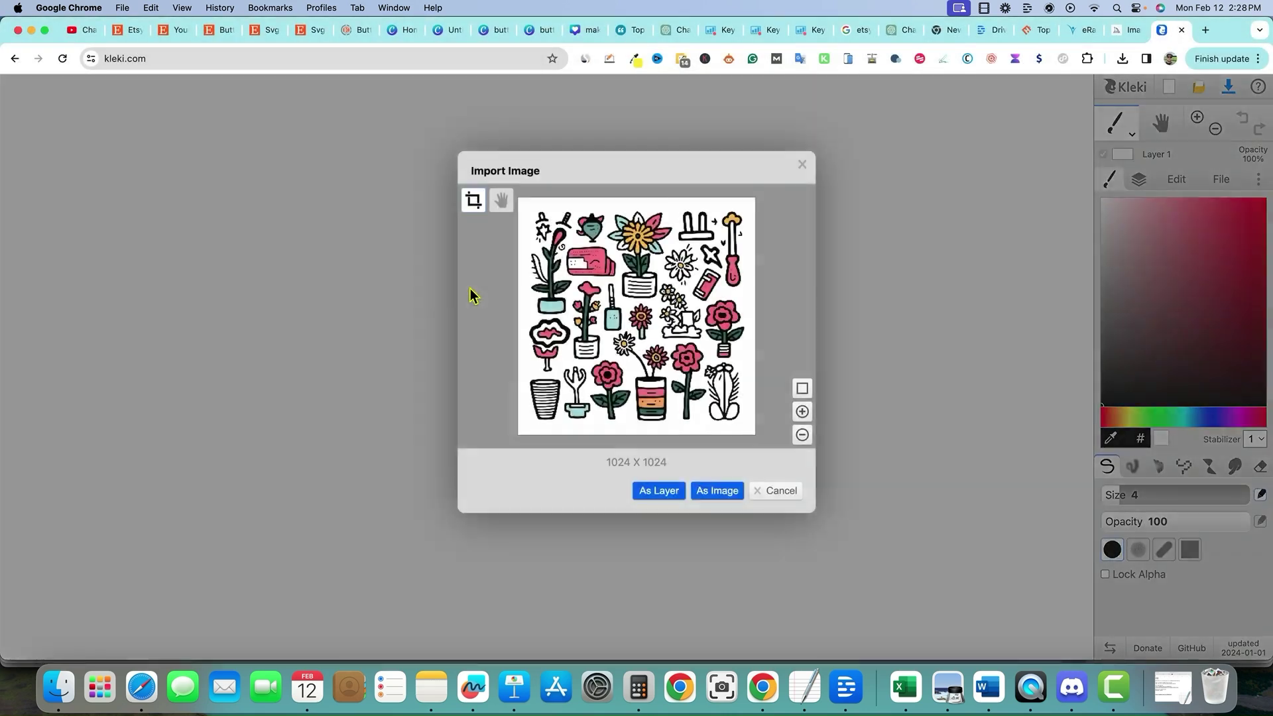
click(671, 491)
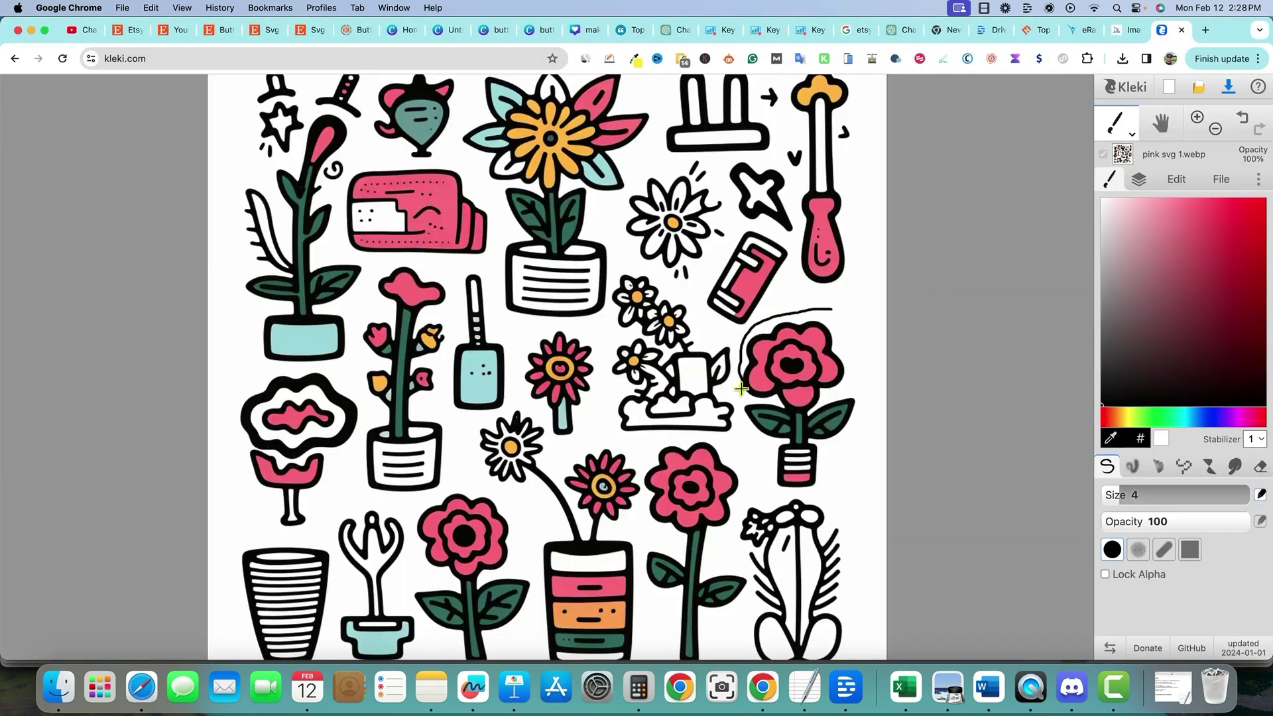
- Draw a freehand outline around the pink potted flower in Kleki, then leave the site without saving
mouse_move(742, 427)
mouse_down()
mouse_move(846, 321)
mouse_move(834, 308)
mouse_up()
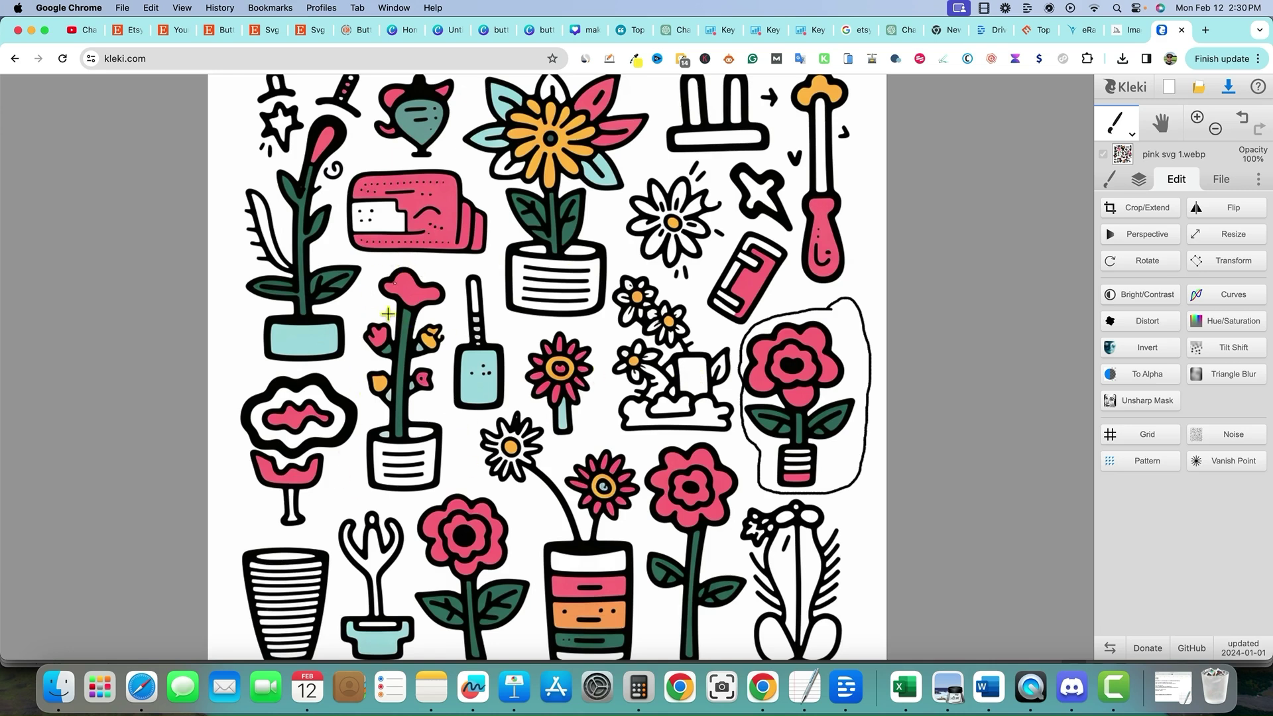
click(1181, 29)
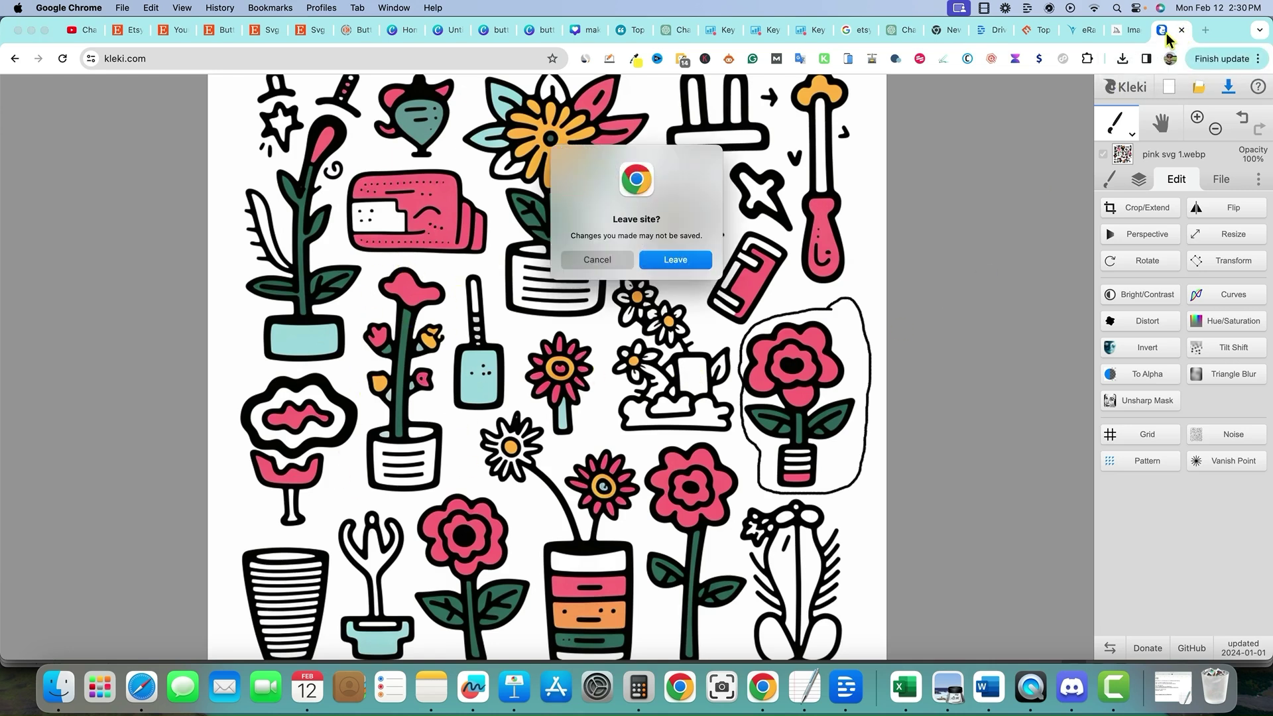
click(675, 260)
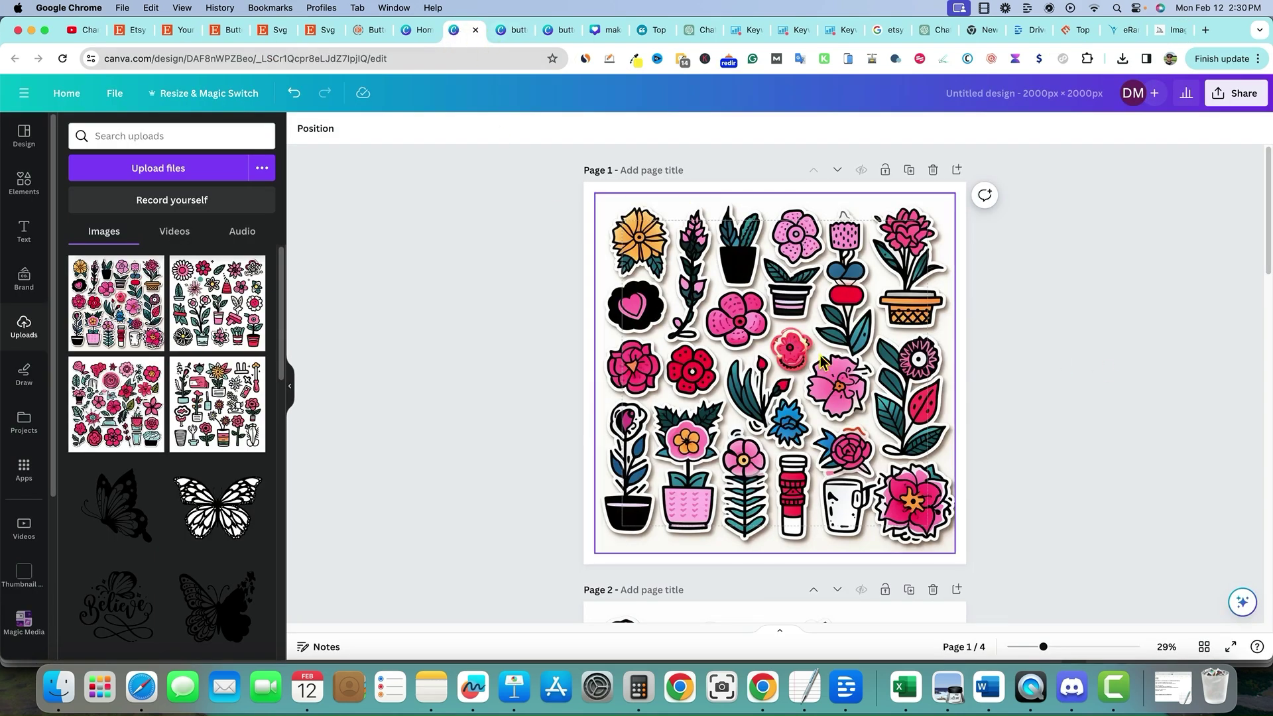
- Copy the keyword from the TextEdit note and title the Canva design "pink flowers svg"
scroll(1048, 358, down, 15)
scroll(928, 431, up, 15)
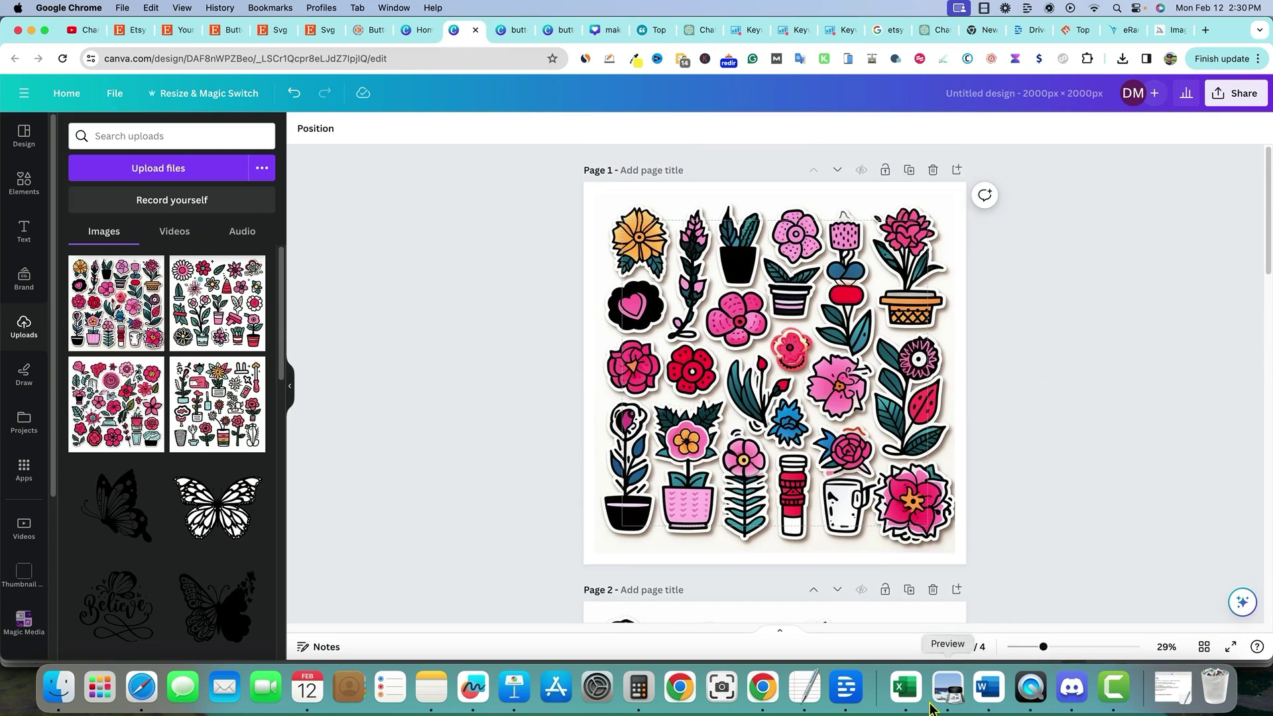
click(804, 687)
drag(290, 176, 190, 170)
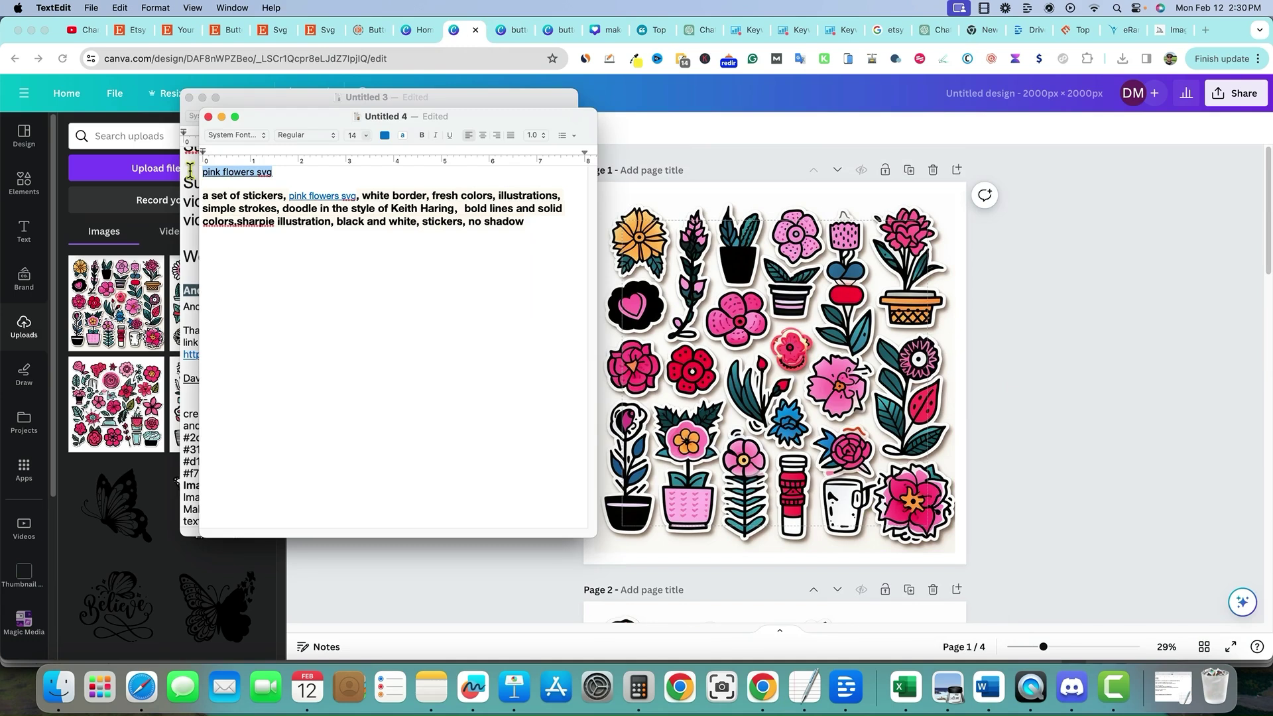
click(1062, 93)
click(1041, 98)
text(pink flowers svg)
key(Return)
- Download all four pages of the pink flowers svg design as SVG with a transparent background
click(1237, 93)
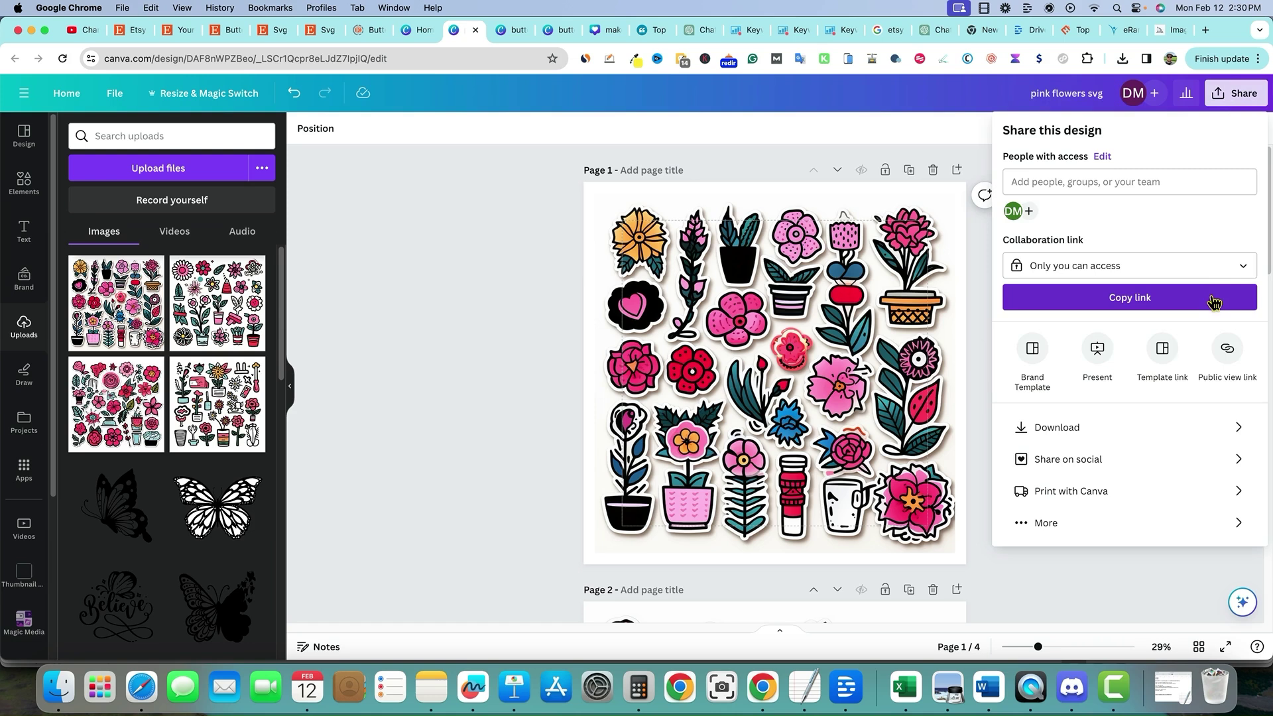
click(1234, 429)
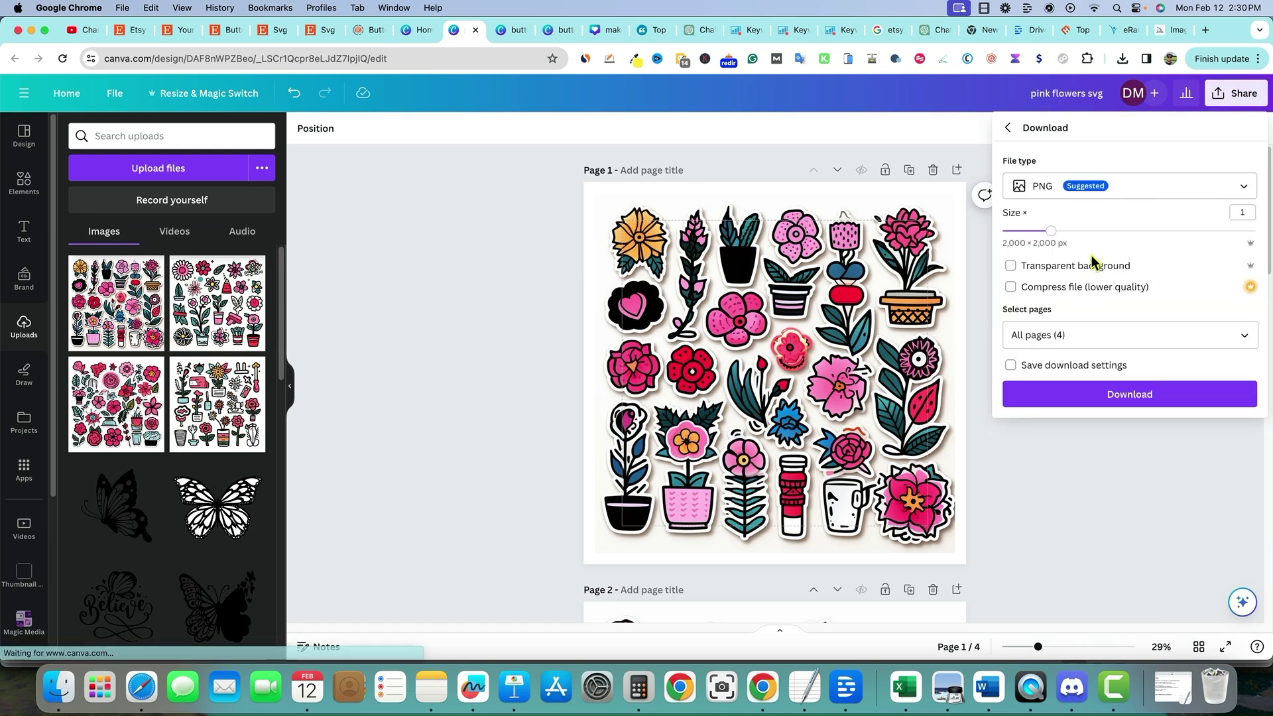
click(1155, 187)
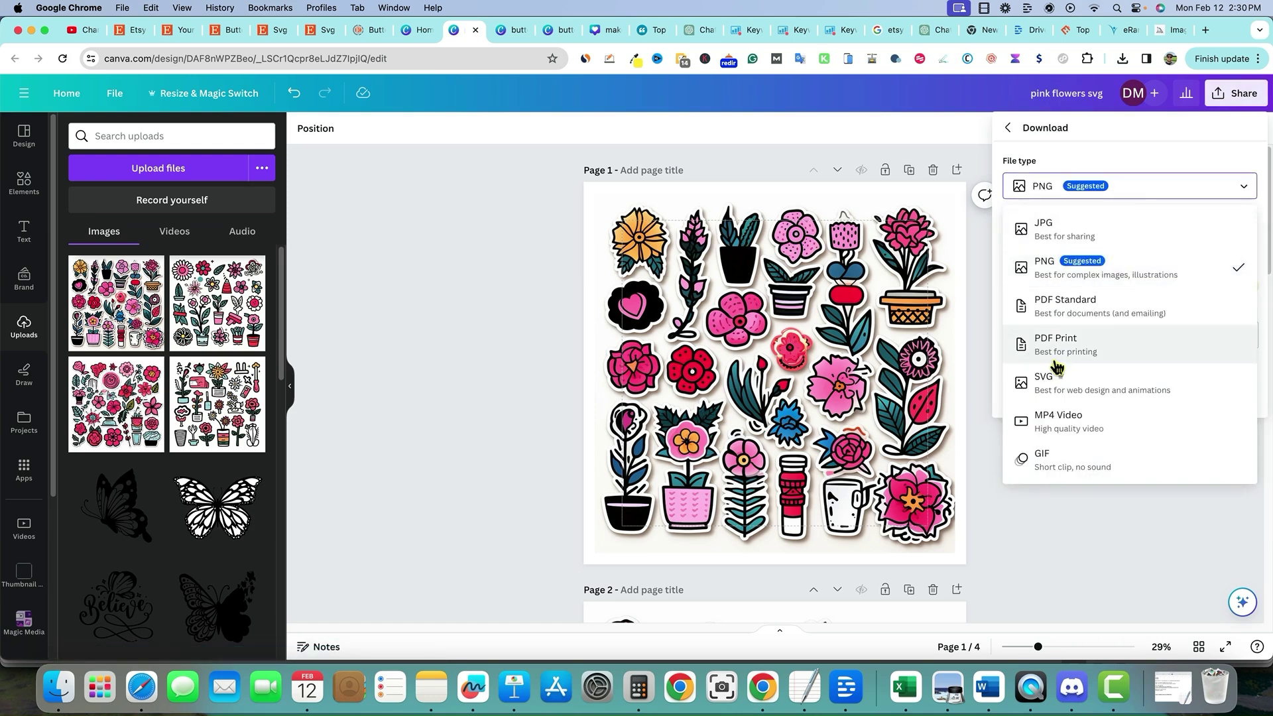
click(1070, 386)
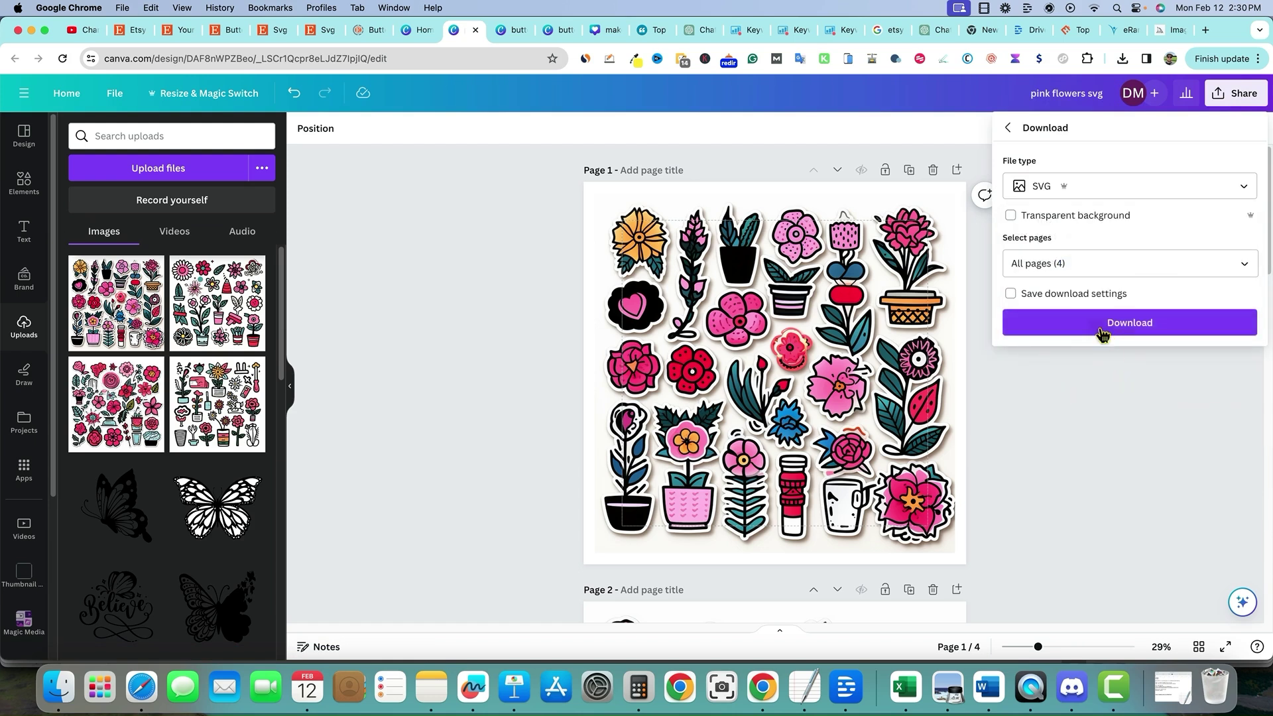
click(1011, 216)
click(1134, 324)
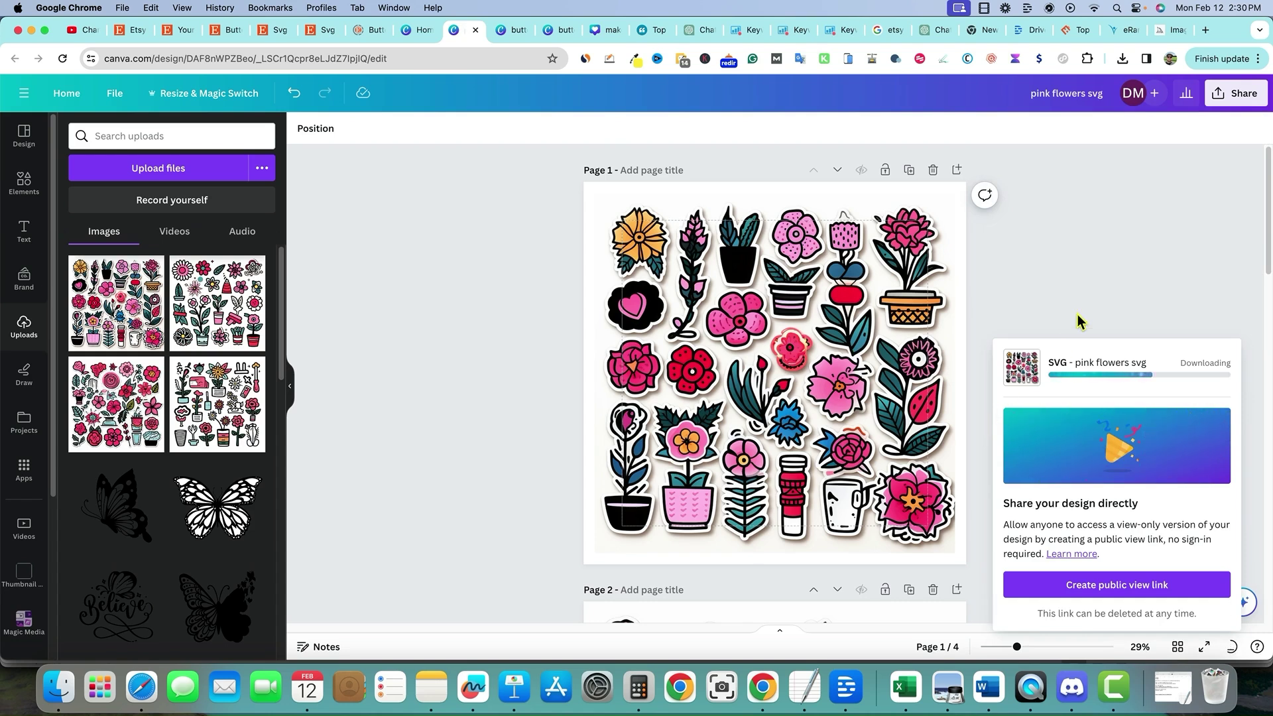
- Retitle the butterfly listing thumbnail design "pink flowers svg etsy listing thumbnail 1140x952"
click(509, 33)
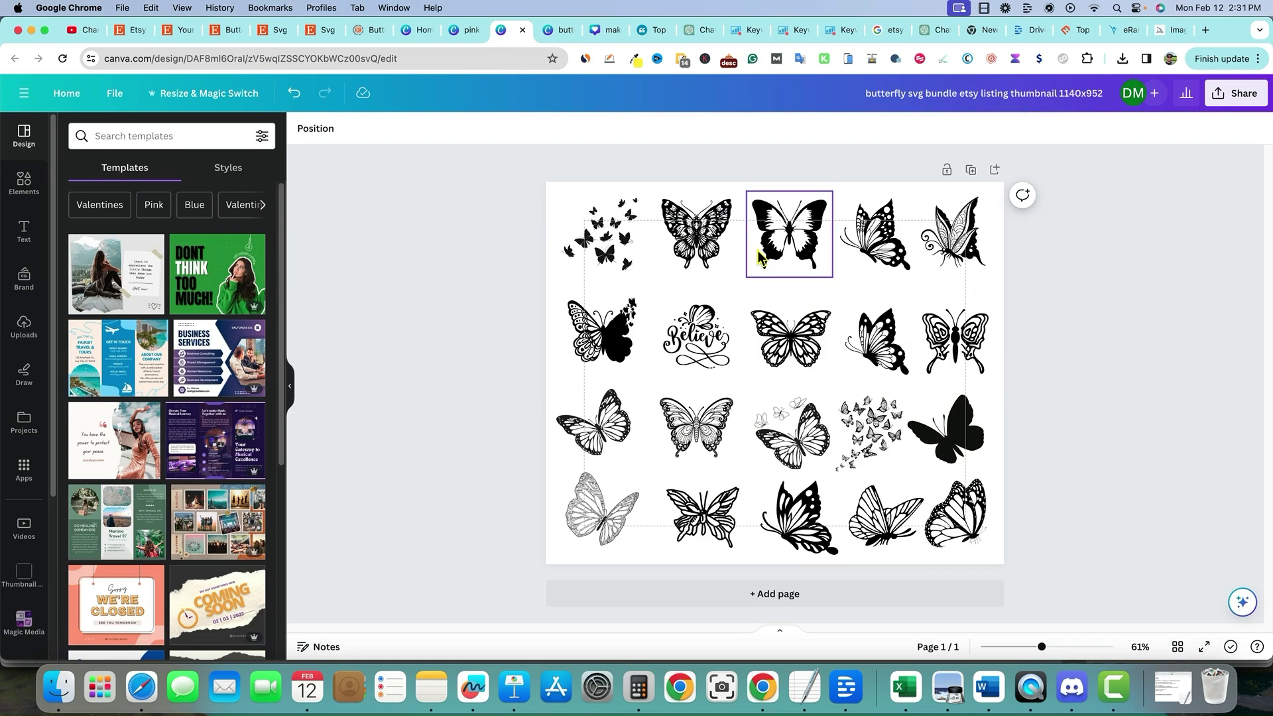
click(949, 95)
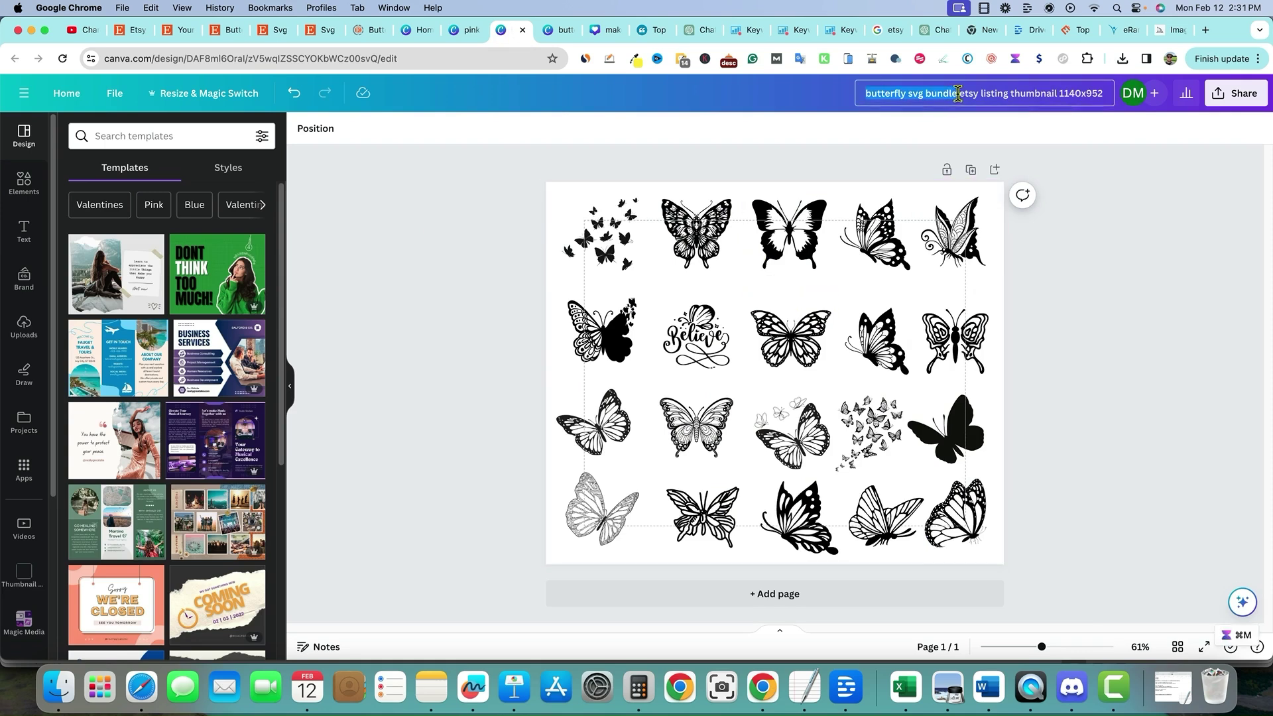
text(pink flowers svg)
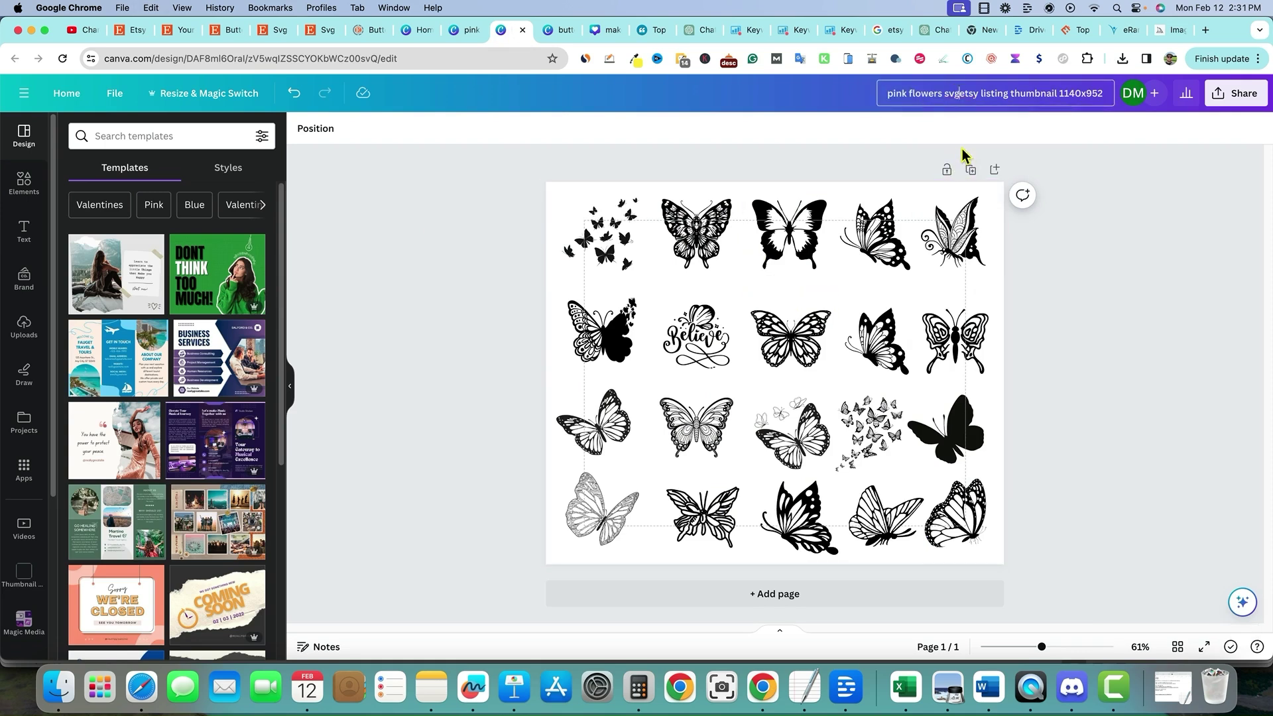
key(Return)
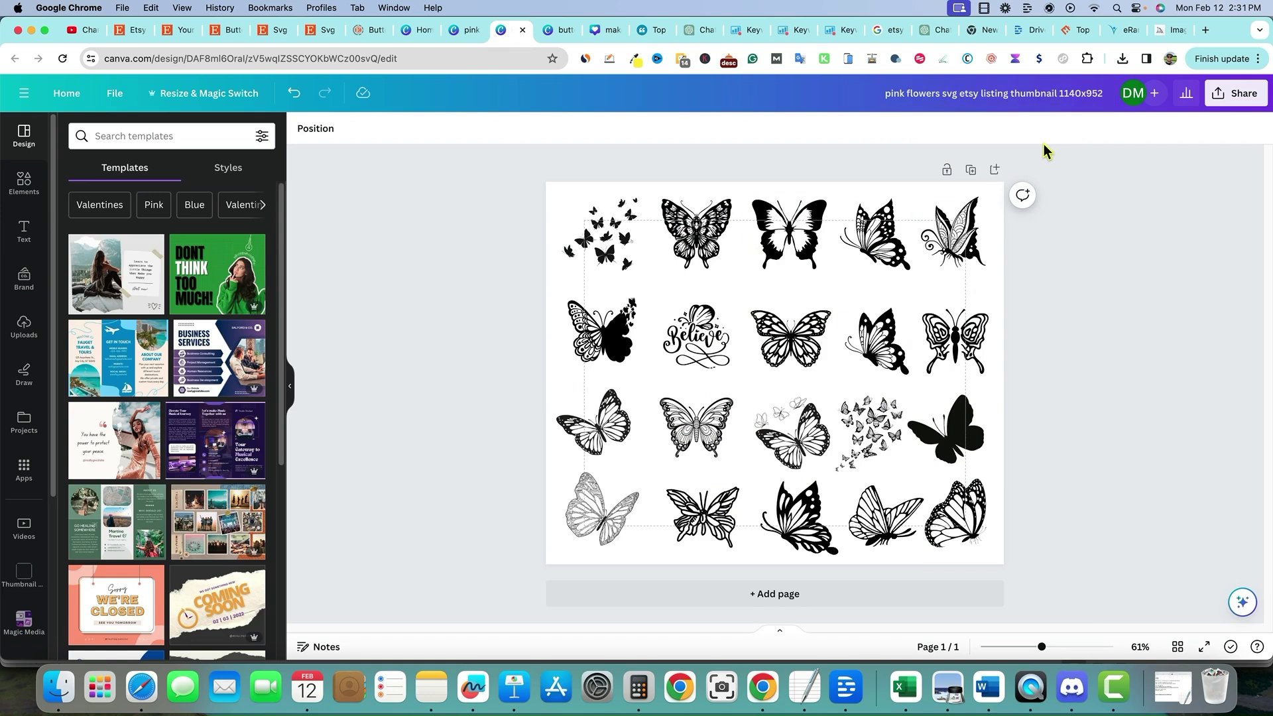
- Add a blank second page to the thumbnail design and place the four uploaded pink flower sheets on it
click(996, 172)
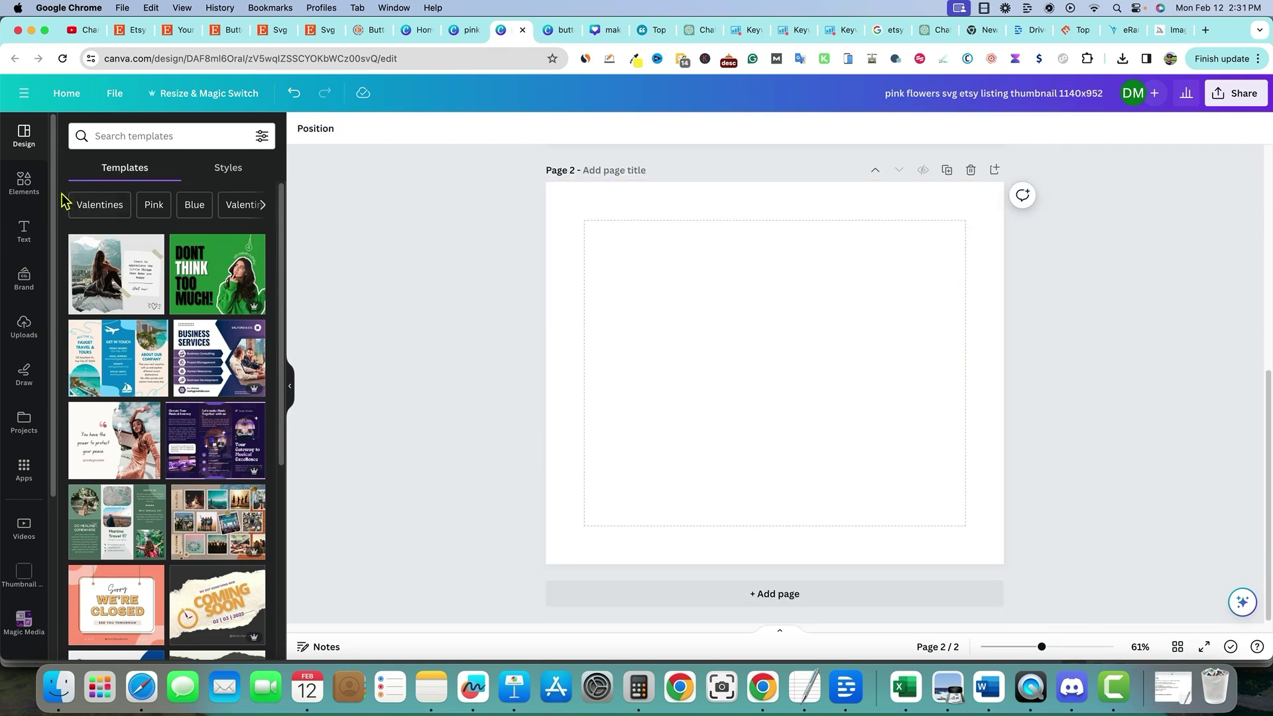
click(24, 323)
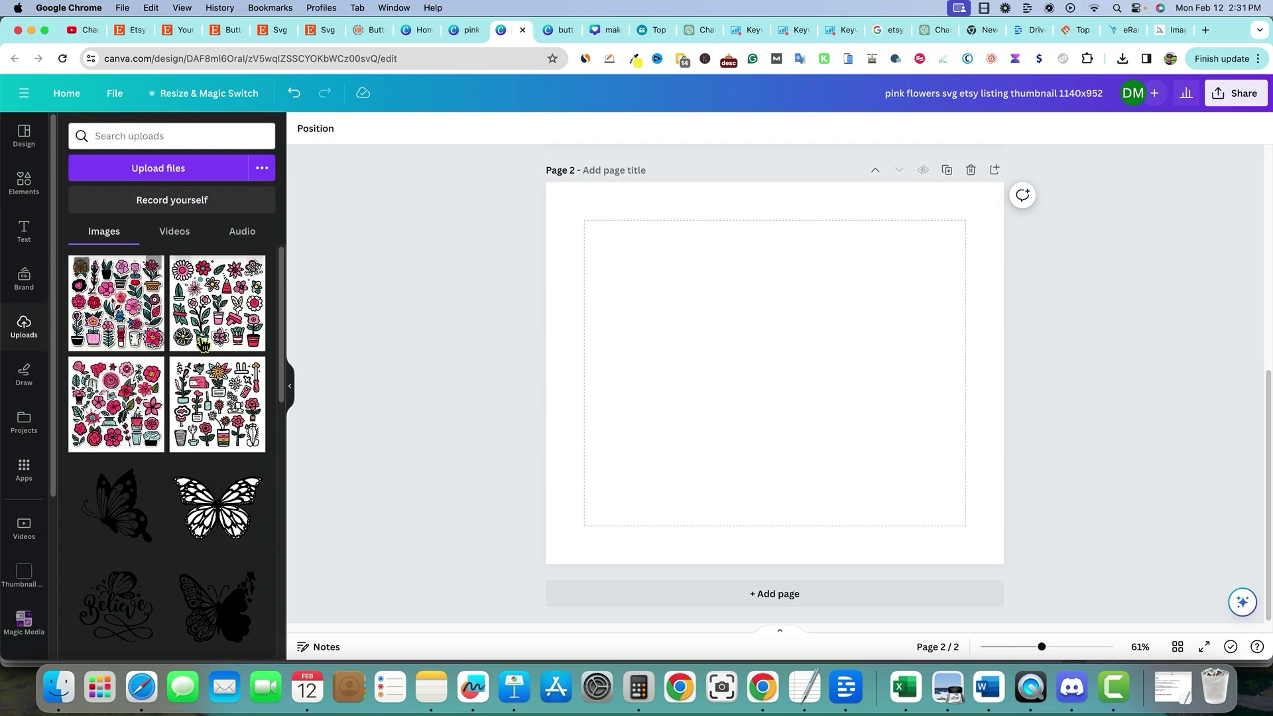
click(127, 318)
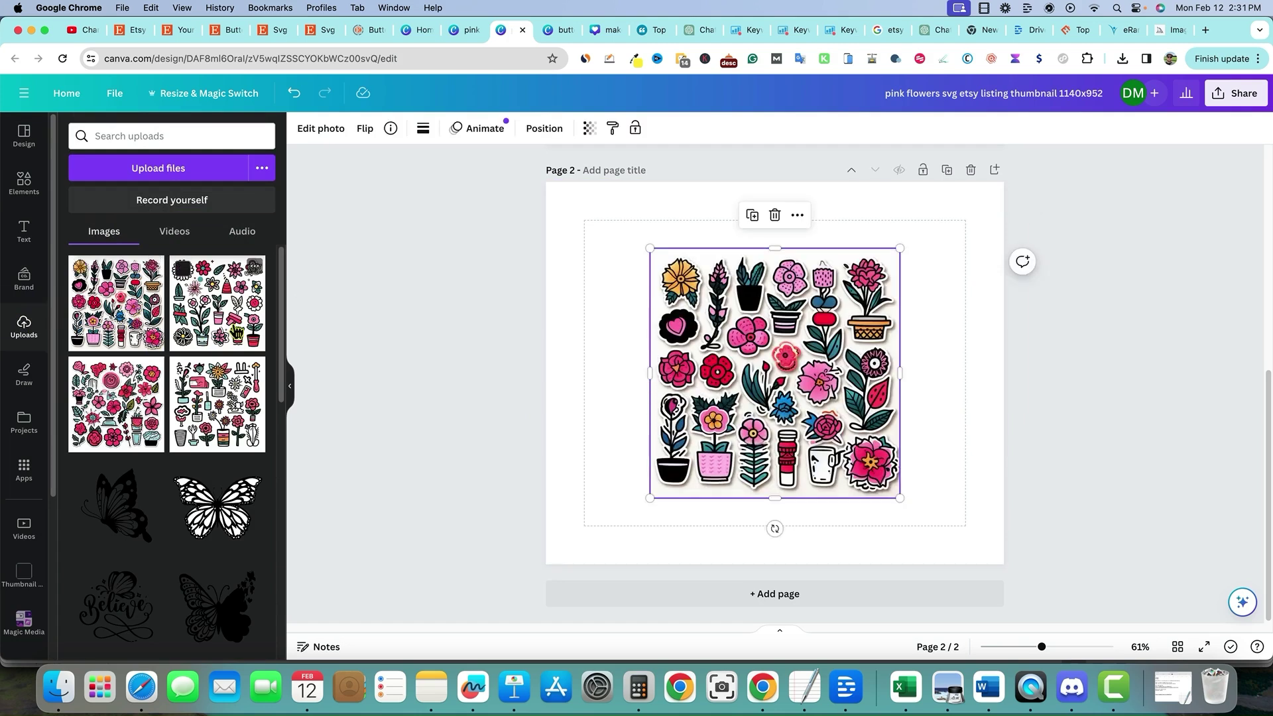
click(213, 425)
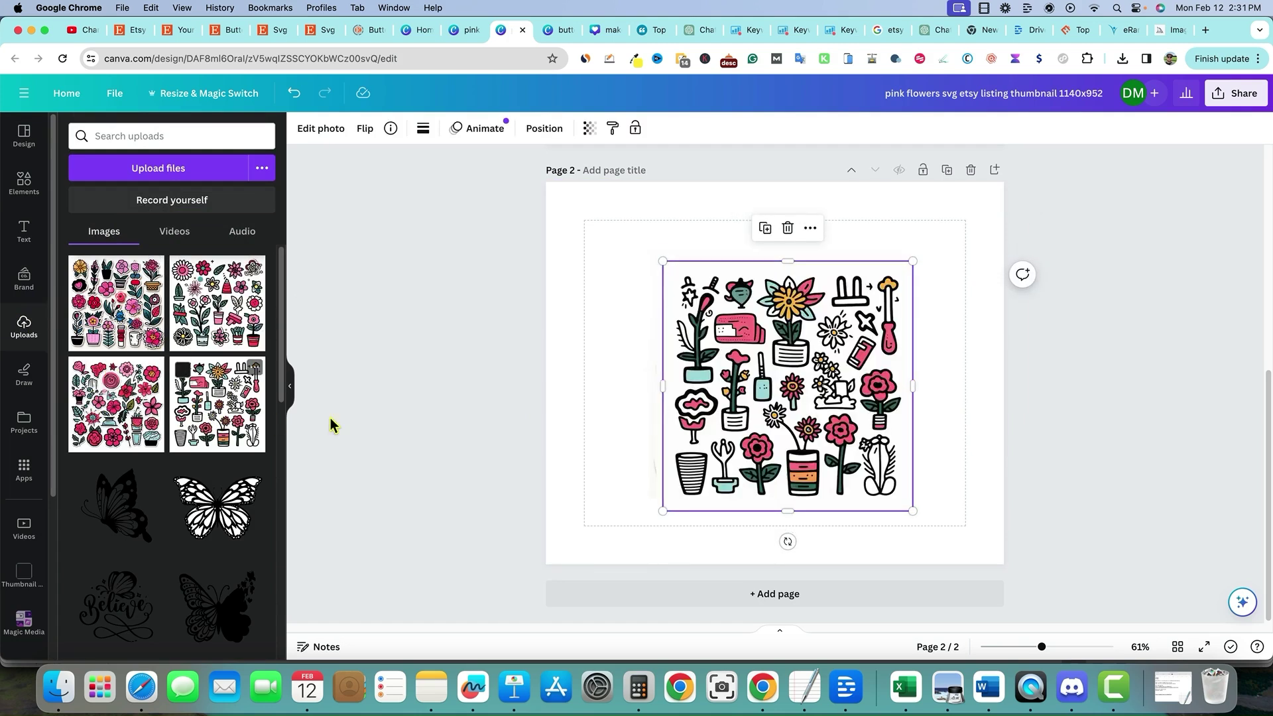
- Resize the four flower sheets and spread them over page 2, one toward each corner
drag(801, 362, 688, 287)
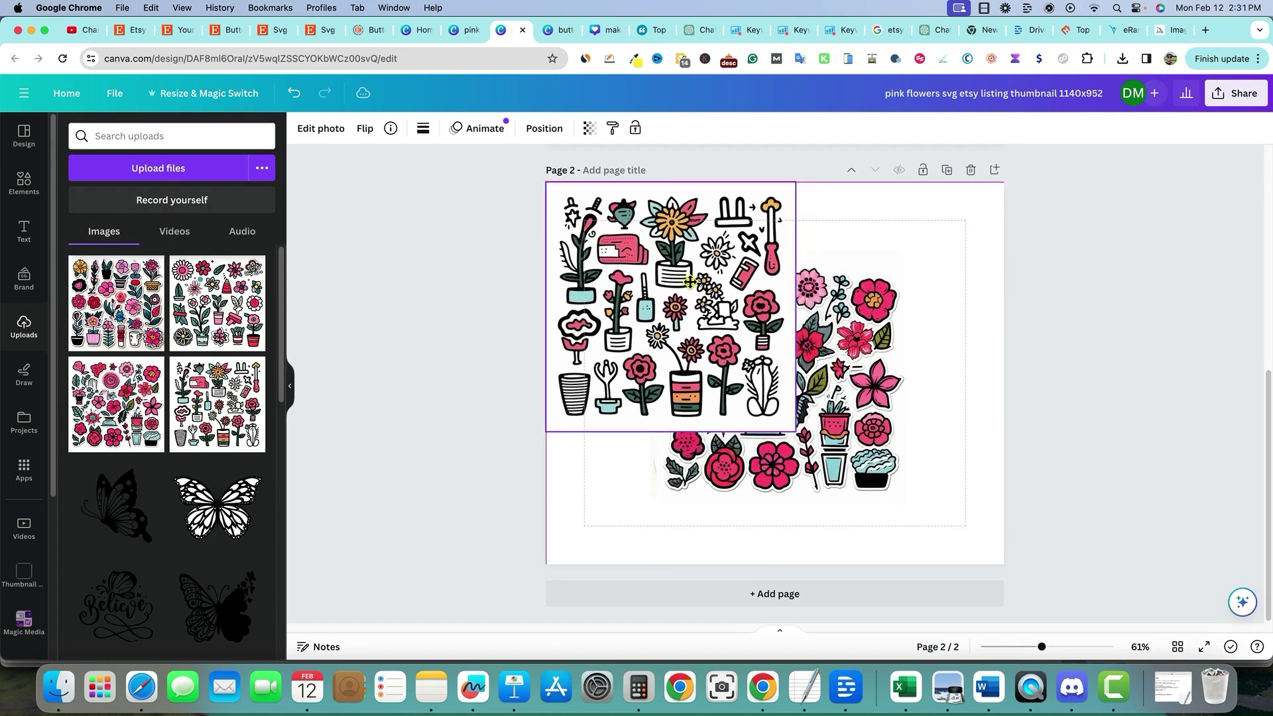
mouse_move(795, 431)
mouse_down()
mouse_move(766, 384)
mouse_move(774, 411)
mouse_up()
click(843, 379)
drag(843, 380, 941, 307)
click(714, 461)
mouse_move(714, 461)
mouse_down()
mouse_move(714, 425)
mouse_move(669, 500)
mouse_move(609, 529)
mouse_up()
click(901, 464)
mouse_move(804, 370)
mouse_down()
mouse_move(759, 363)
mouse_move(794, 397)
mouse_up()
drag(888, 443, 869, 422)
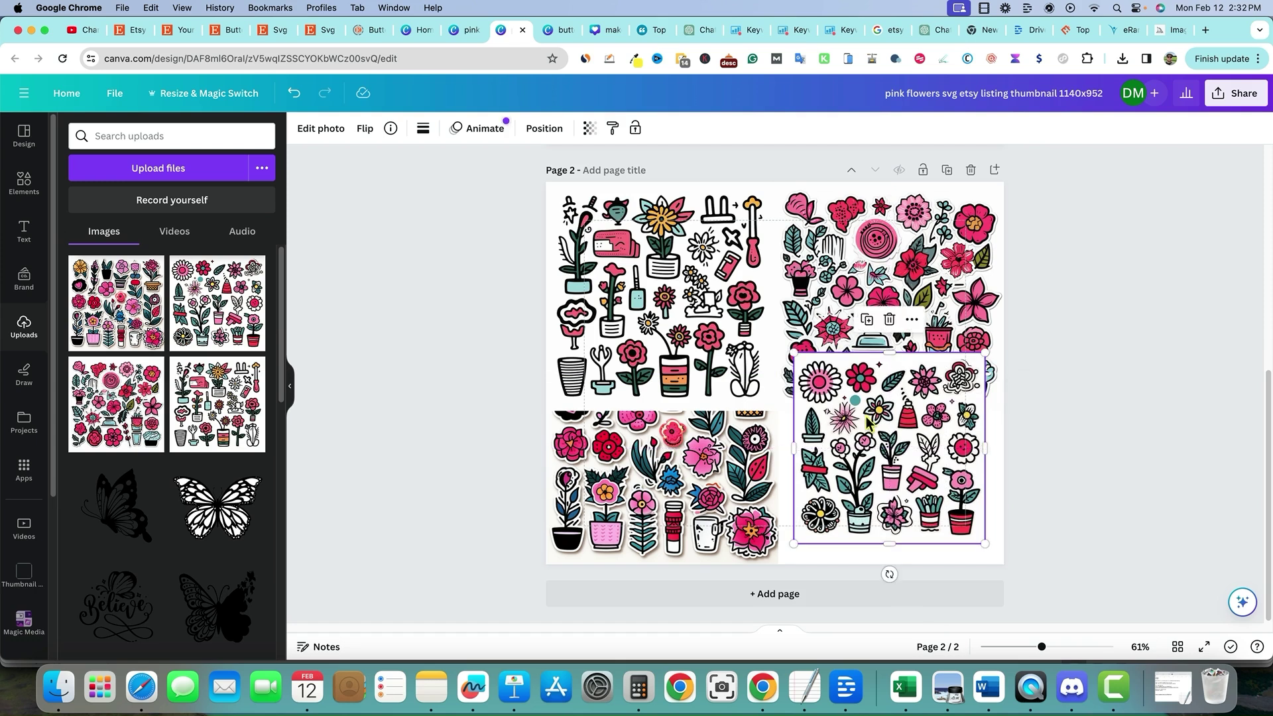
- Tilt the two lower flower sheets in opposite directions, then bring the lower-left one forward and shrink it to about 500 px wide
drag(889, 574, 922, 570)
drag(881, 491, 892, 503)
click(704, 450)
drag(663, 596, 617, 588)
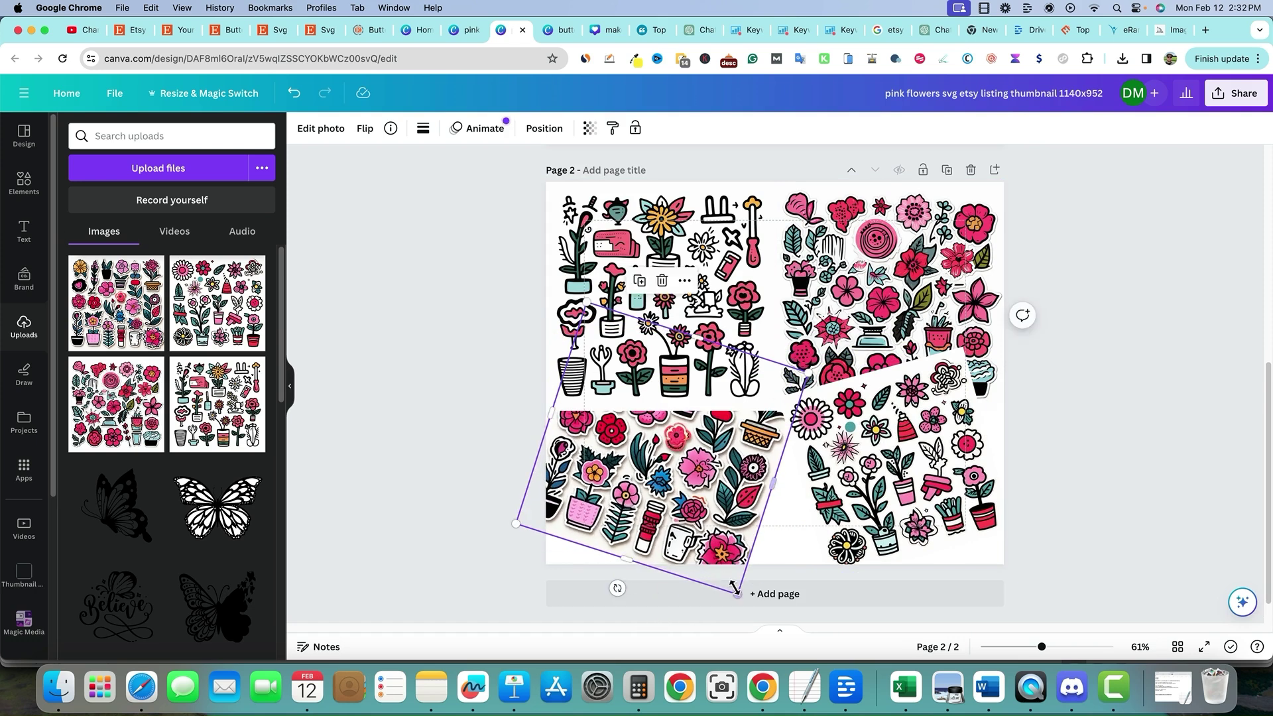
click(544, 128)
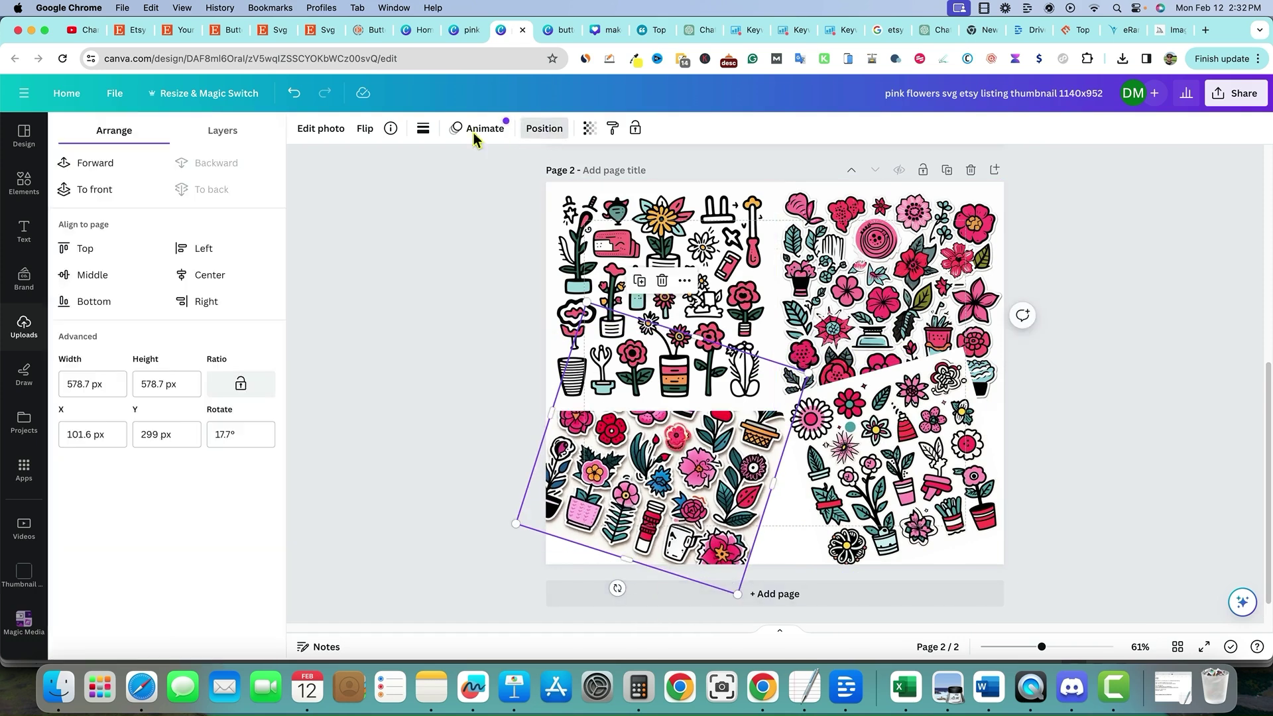
click(160, 163)
drag(657, 473, 646, 468)
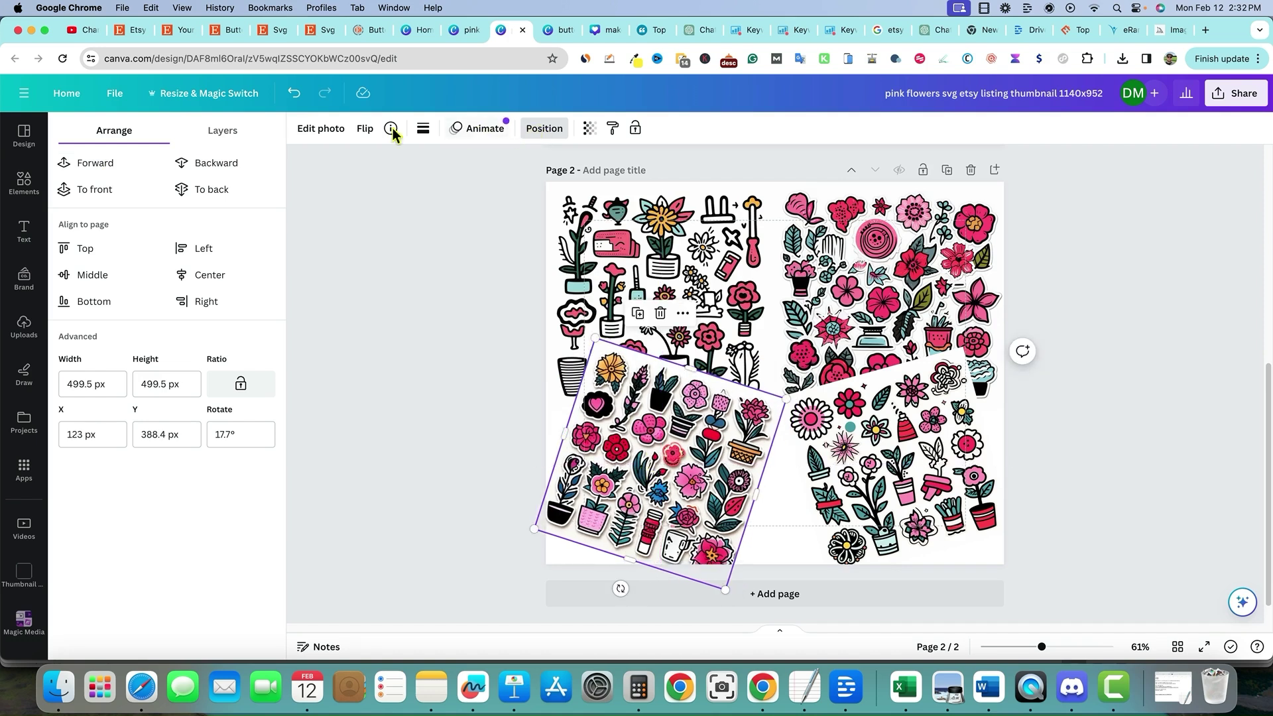
- Apply the Glow shadow effect to the four flower sheets on page 2
click(325, 128)
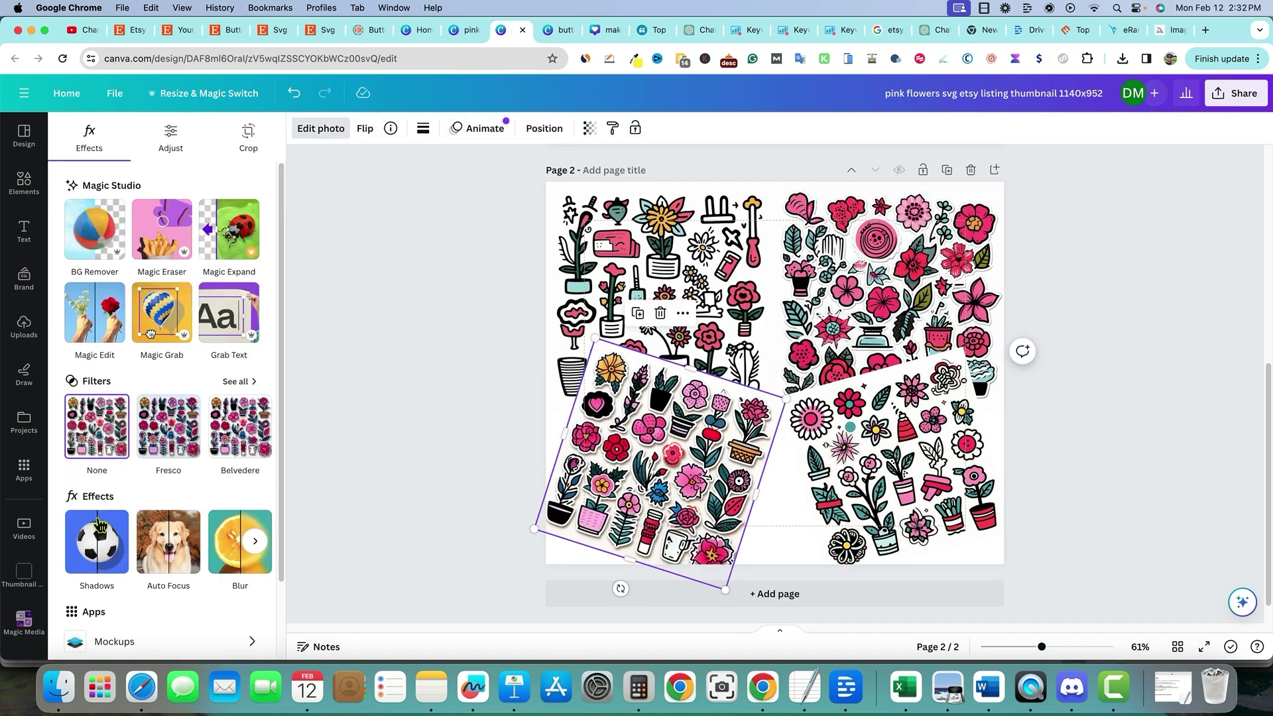
click(95, 560)
click(99, 293)
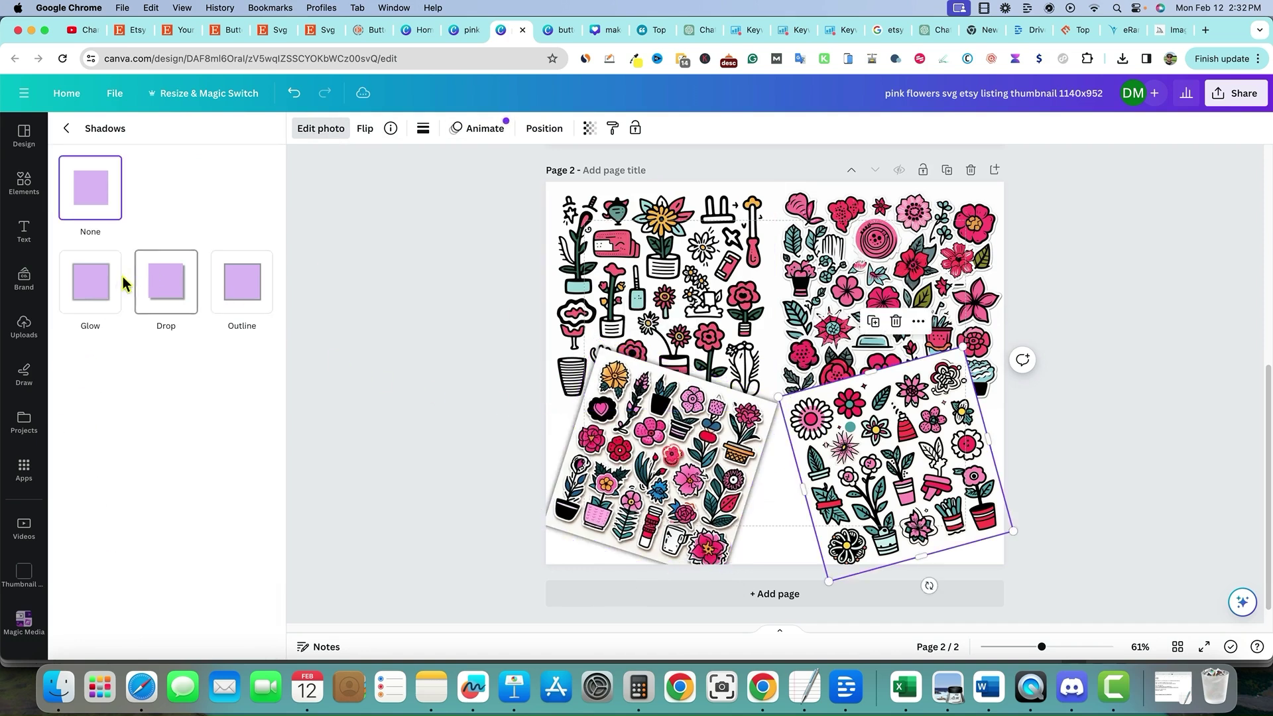
click(96, 287)
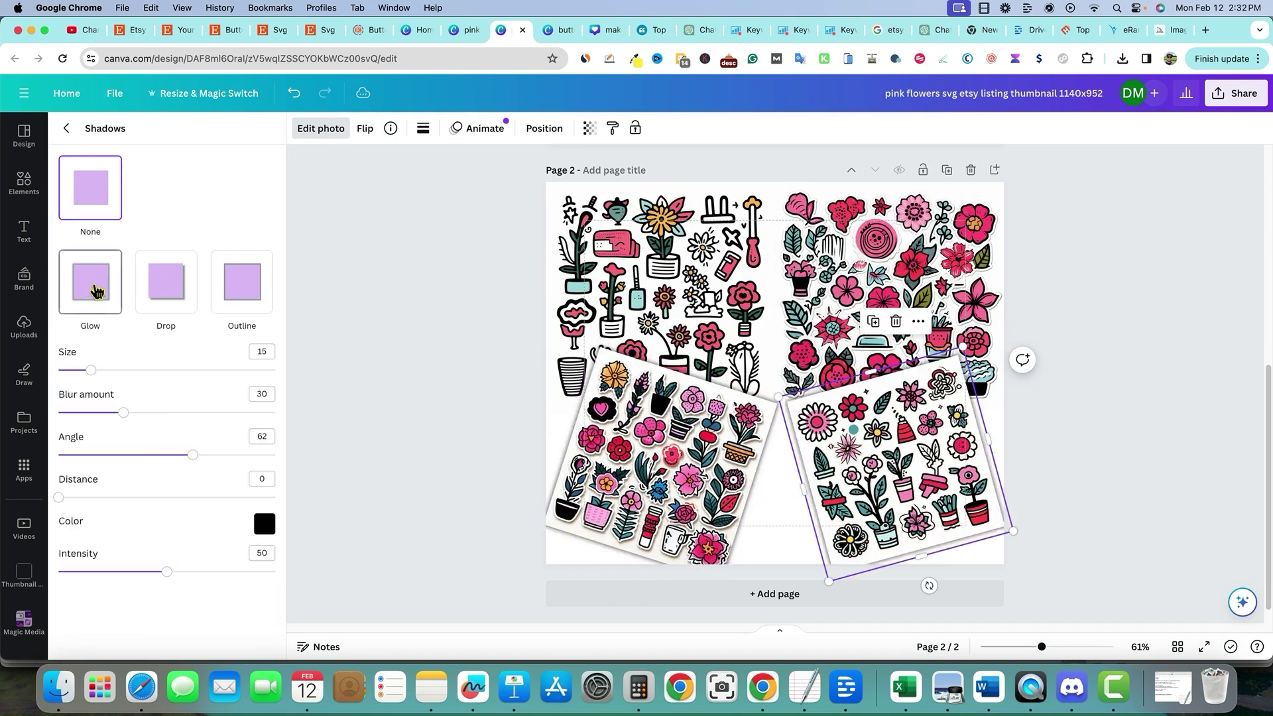
click(1137, 480)
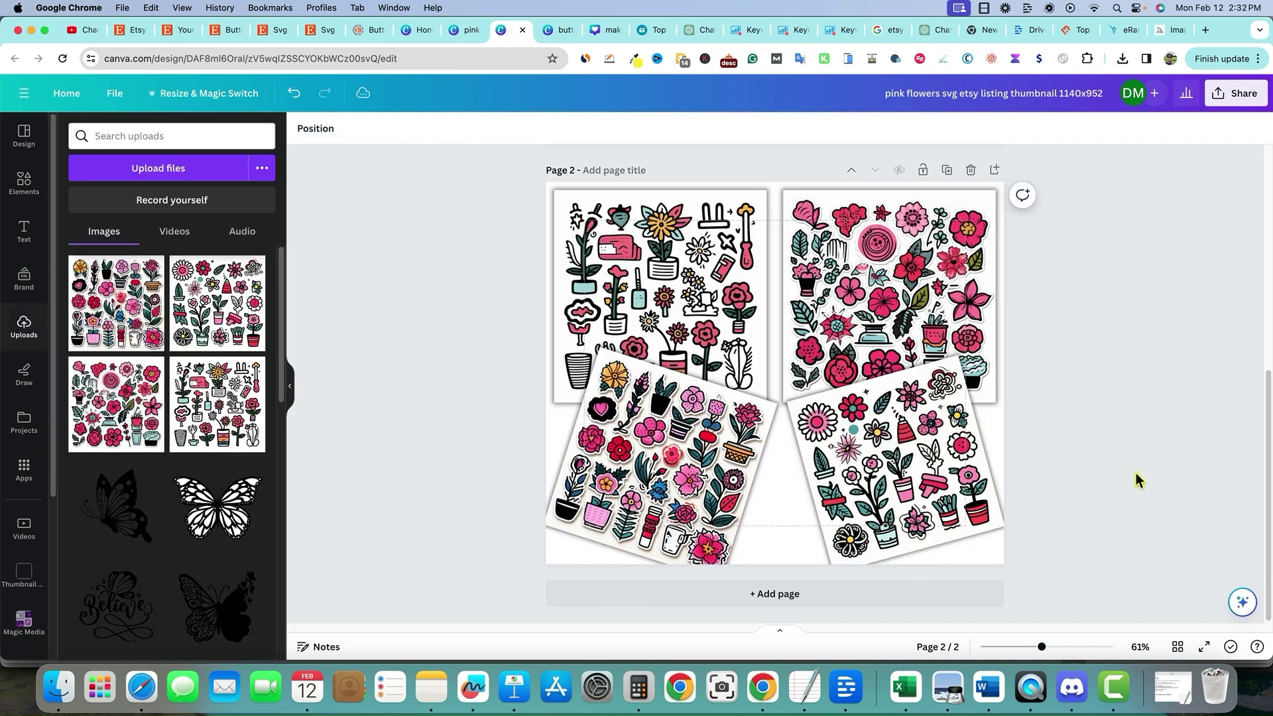
- Tilt the two upper flower sheets in opposite directions and nudge the lower-left sheet fully into the page
click(862, 318)
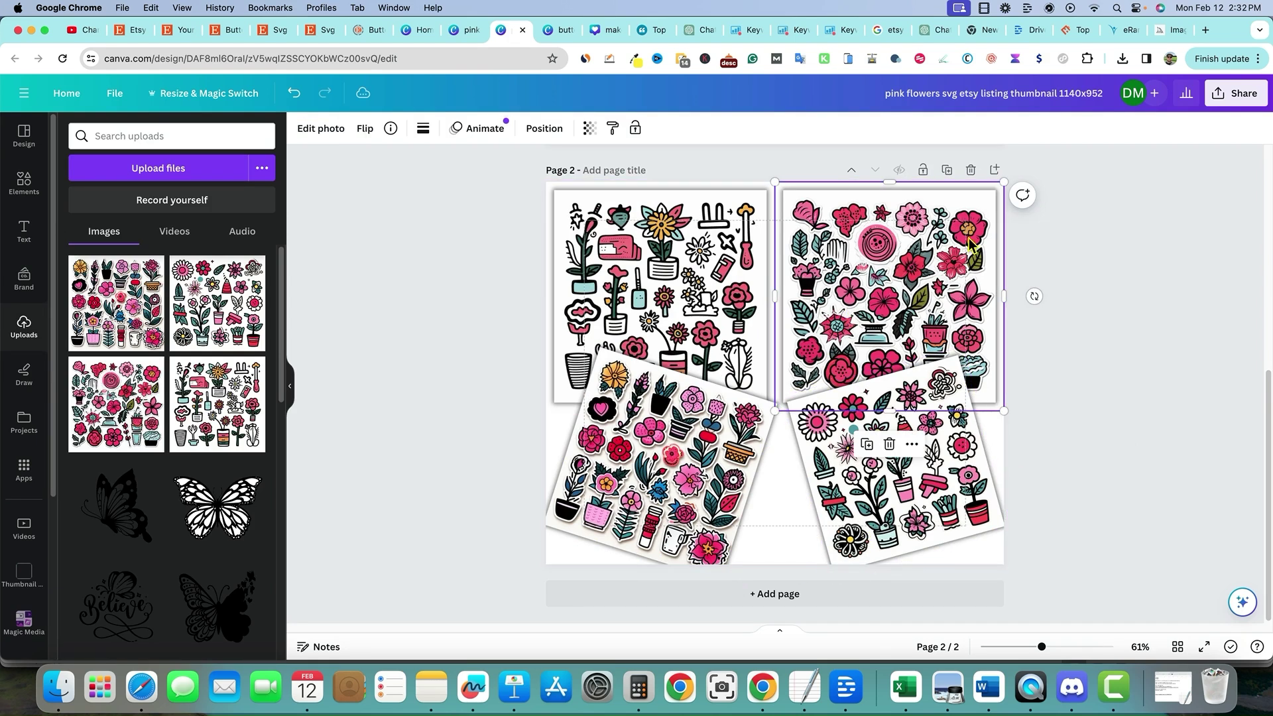
drag(1034, 297, 1026, 336)
click(705, 302)
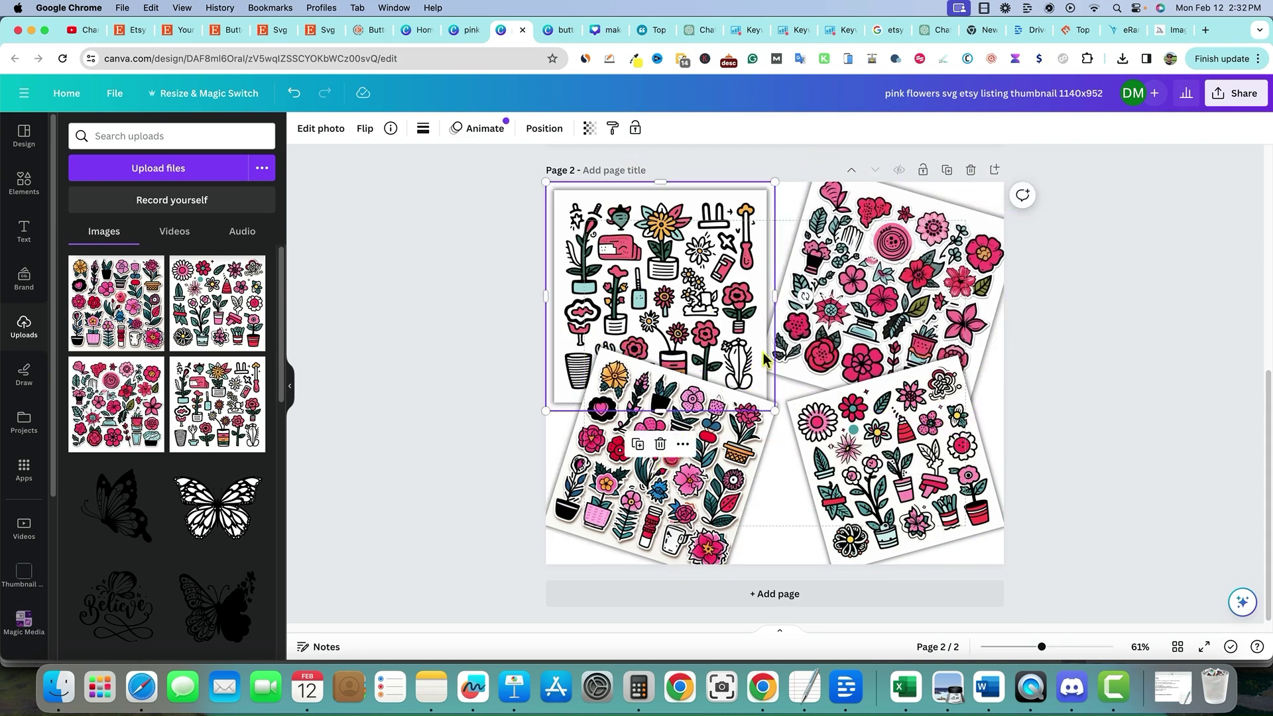
click(478, 478)
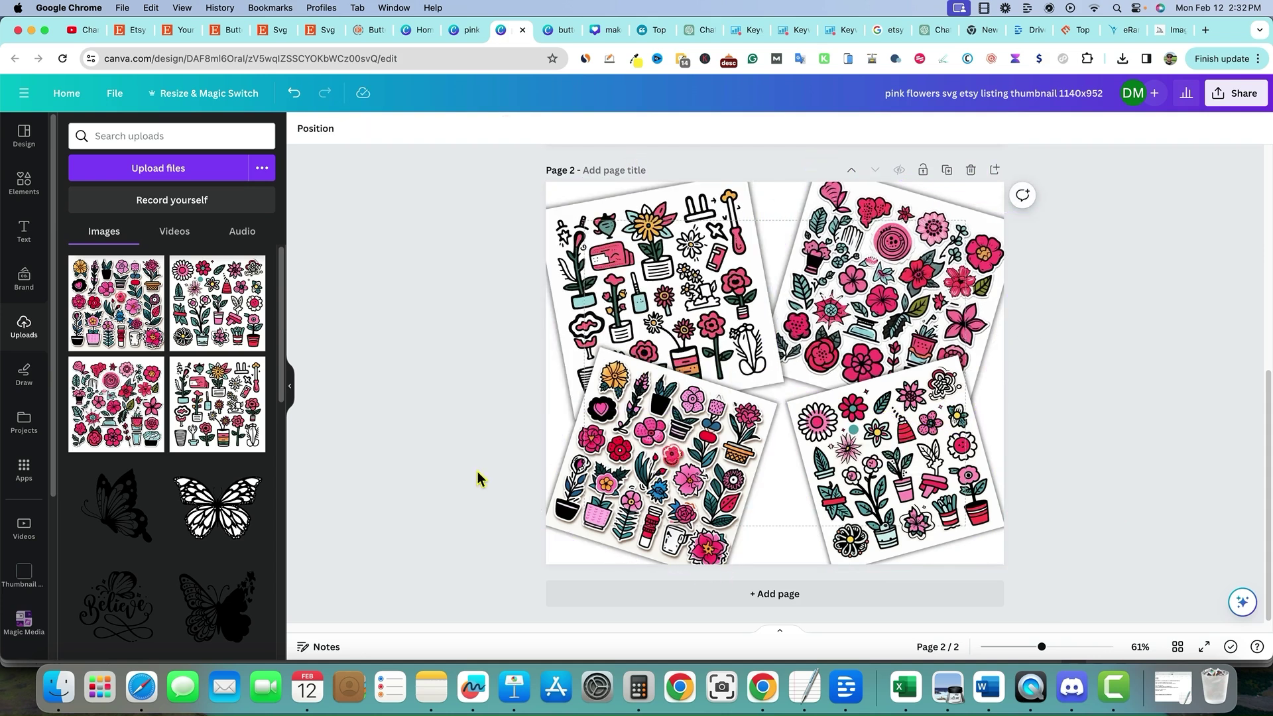
click(660, 495)
click(440, 446)
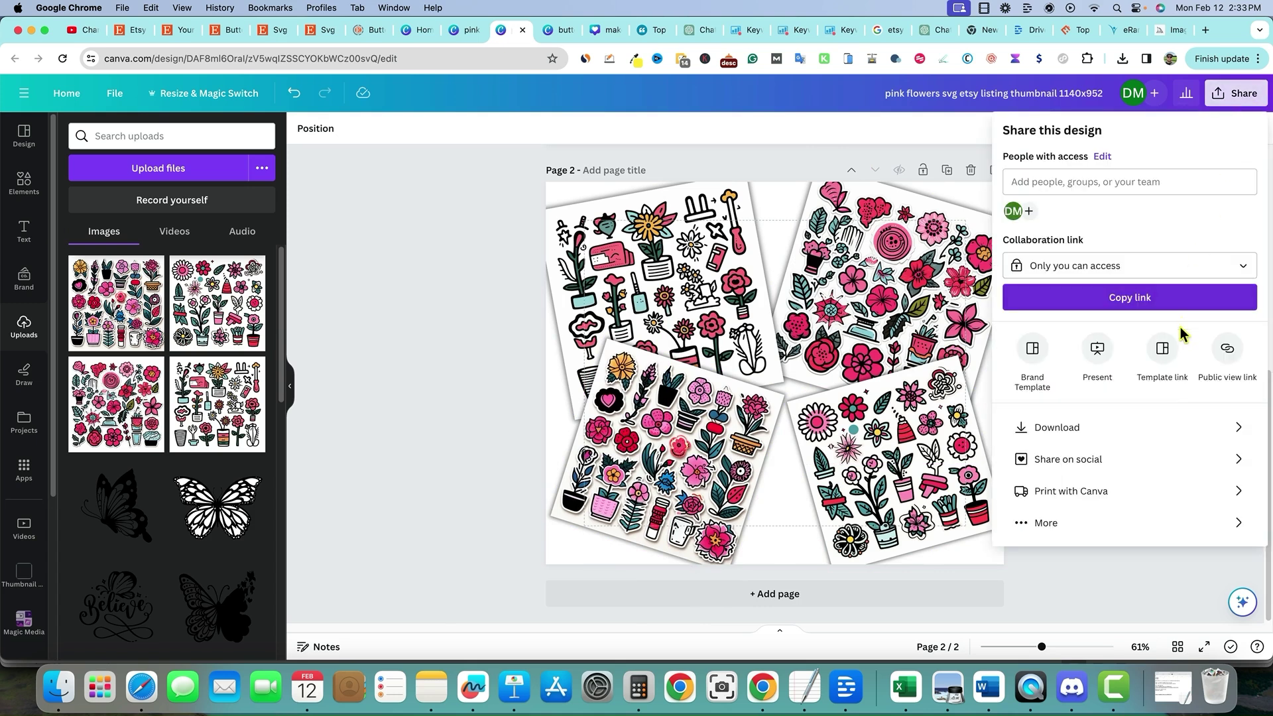
- Download both pages of the listing thumbnail design as PNG
click(1164, 430)
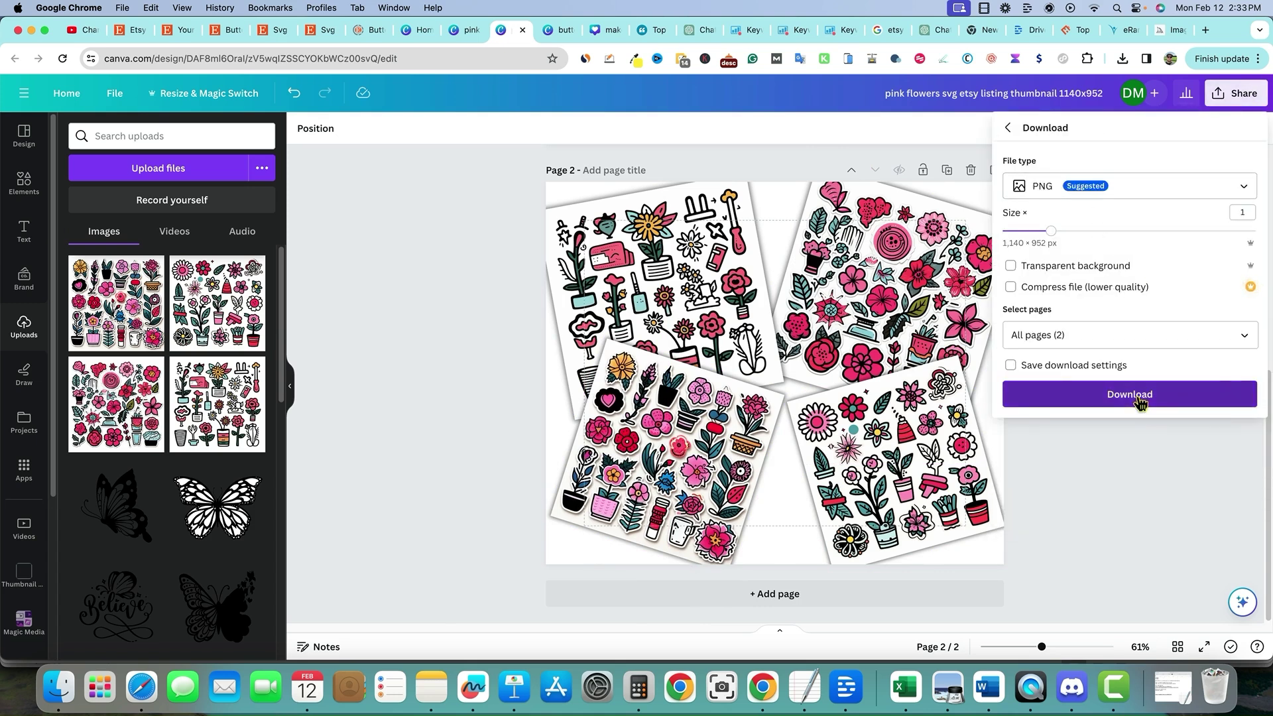
click(1140, 398)
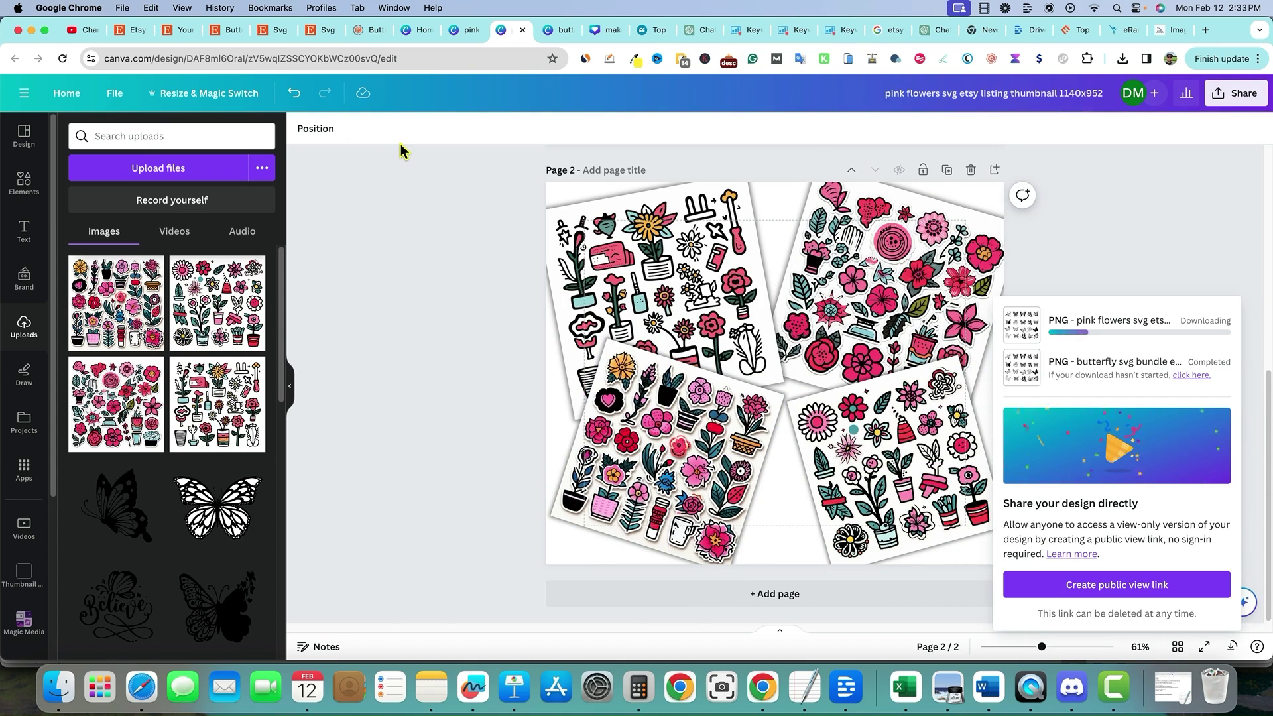
- Switch to the Etsy Shop Manager listings and make a copy of the Butterfly SVG Bundle listing
click(129, 29)
click(180, 37)
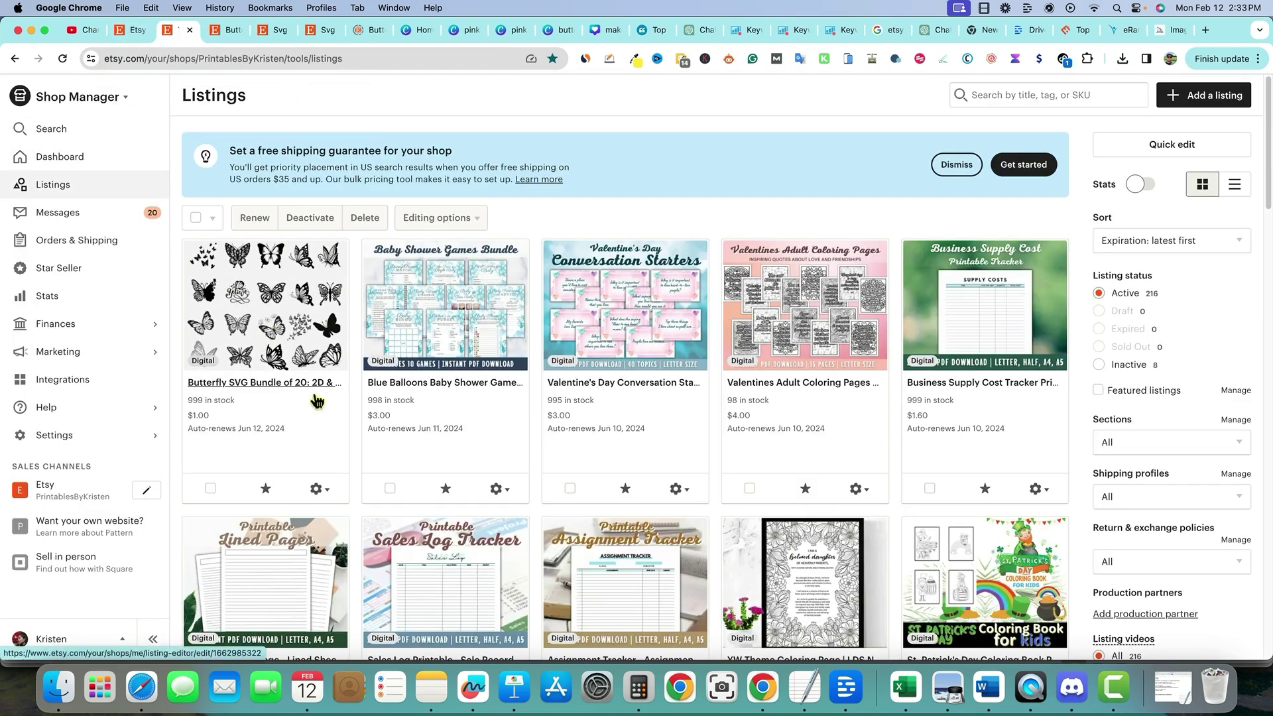
click(327, 496)
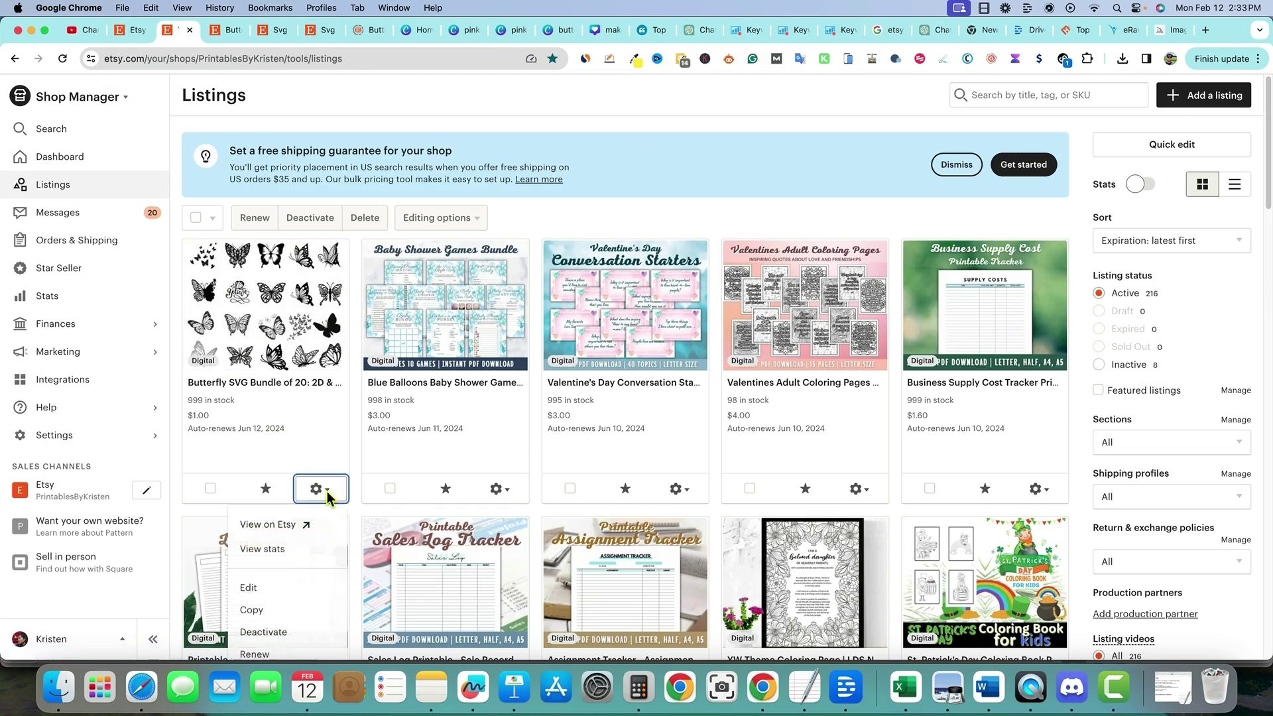
click(257, 612)
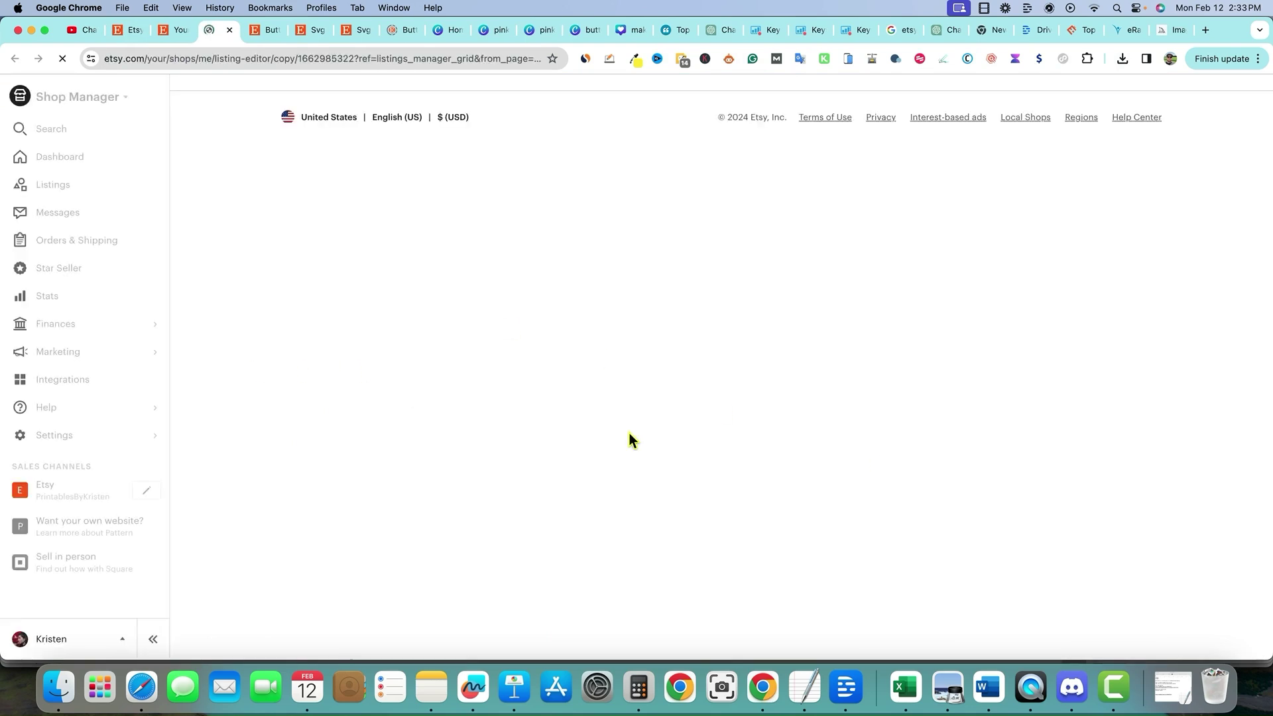
scroll(683, 464, down, 2)
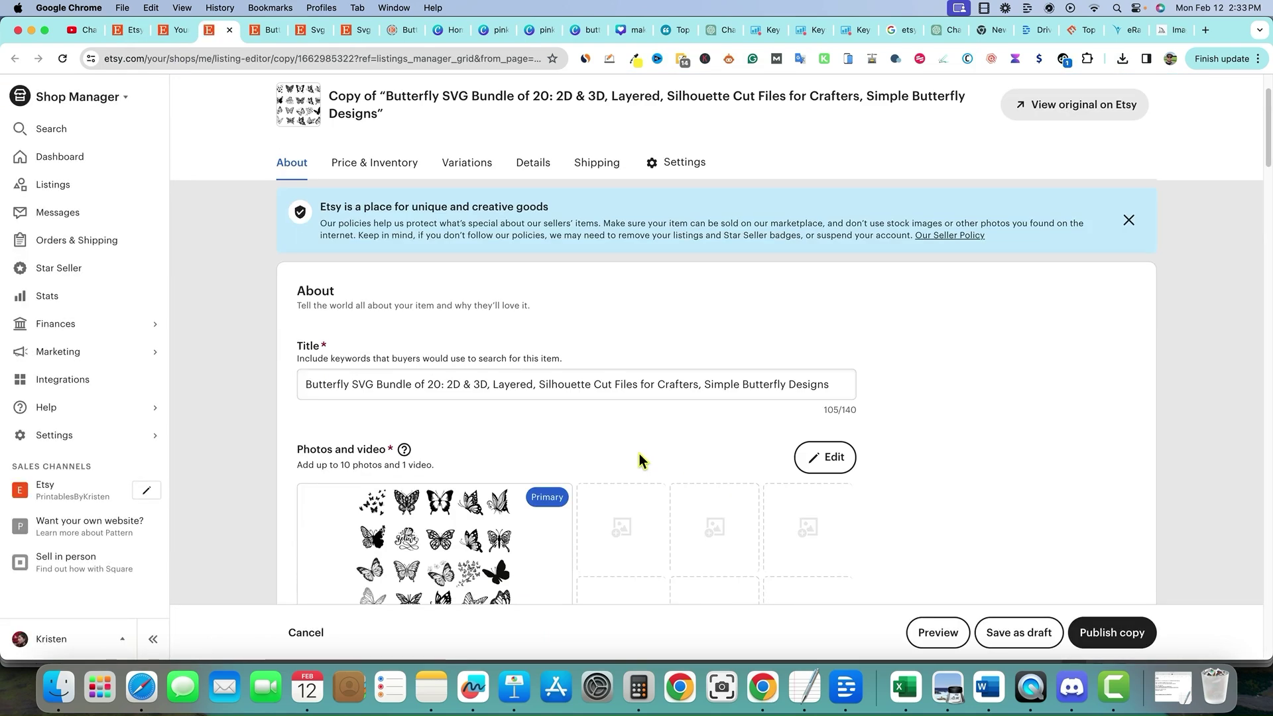
- Open the copied listing's photos for editing and delete the primary butterfly image
drag(305, 385, 841, 384)
scroll(557, 420, down, 5)
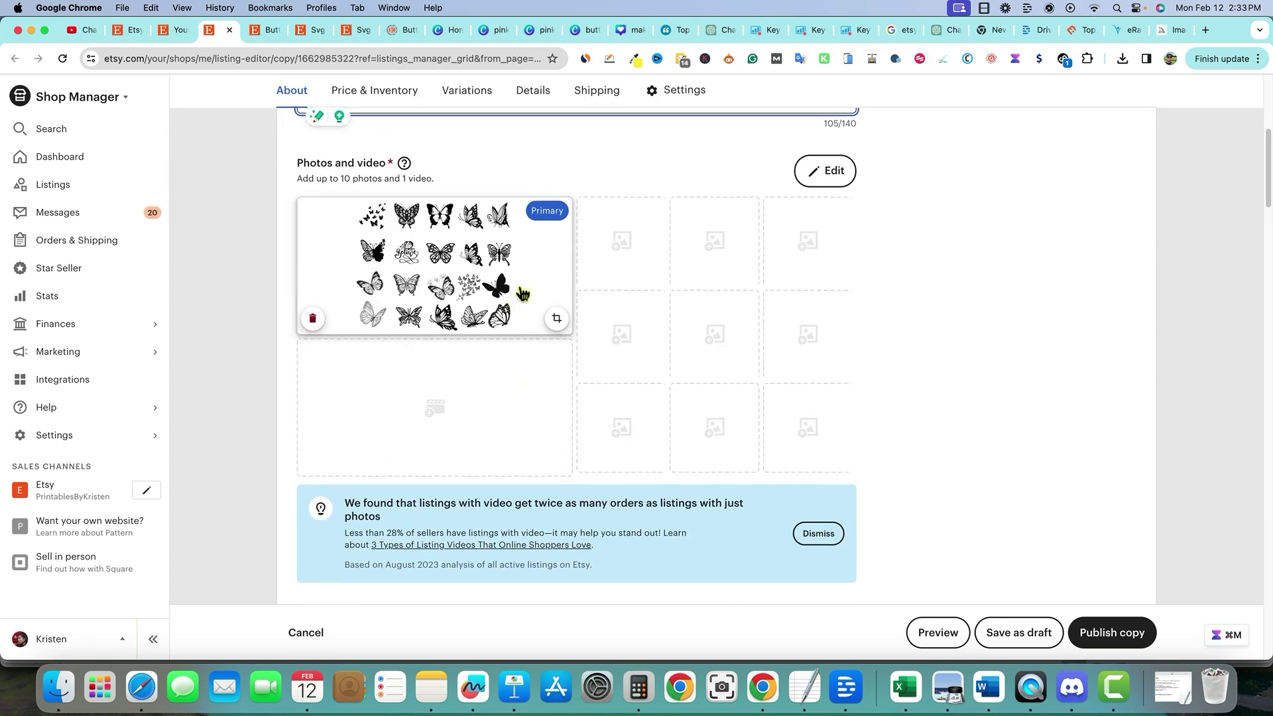
click(836, 171)
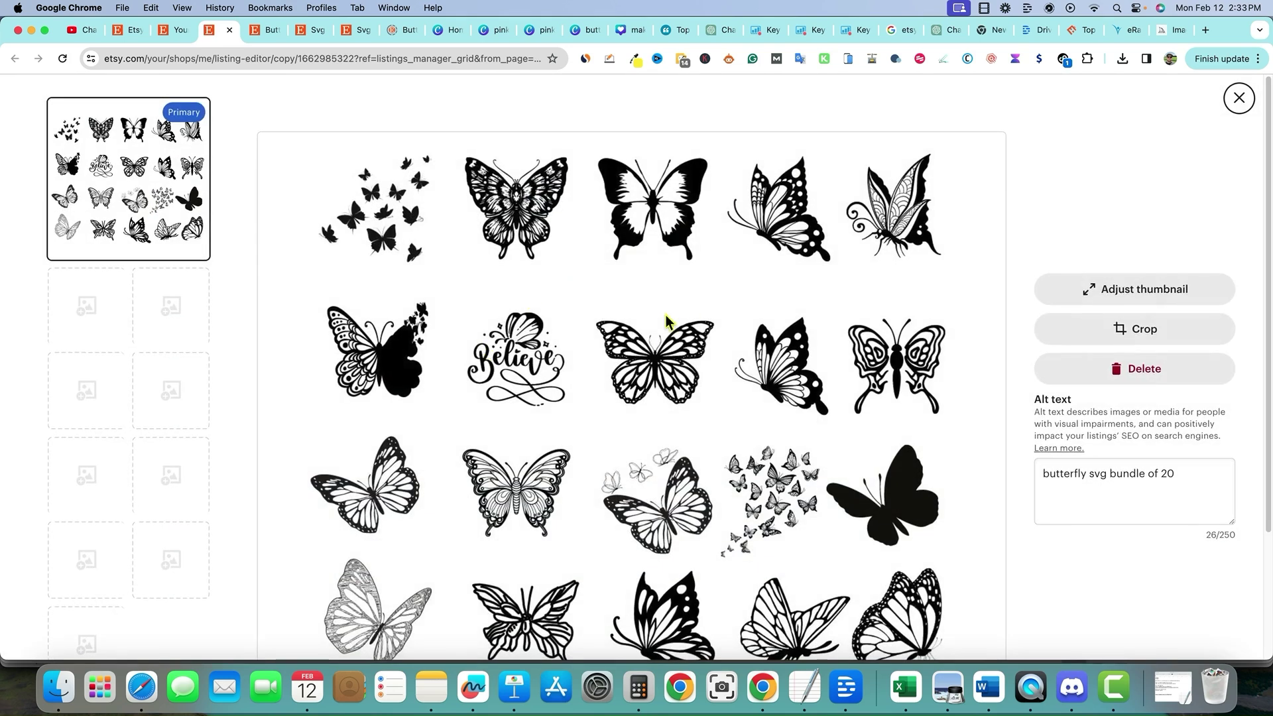
click(1134, 368)
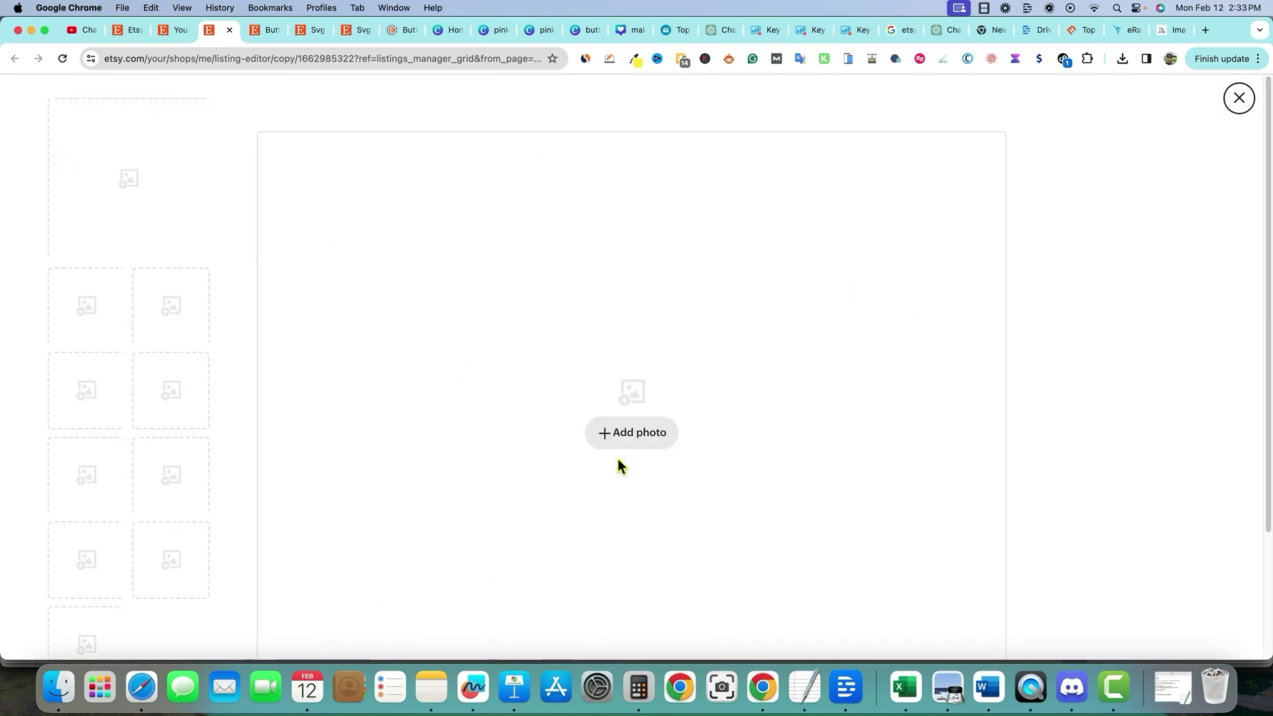
- Switch back to the pink flowers thumbnail design in Canva and download the page with the four tilted flower sheets as PNG
click(627, 436)
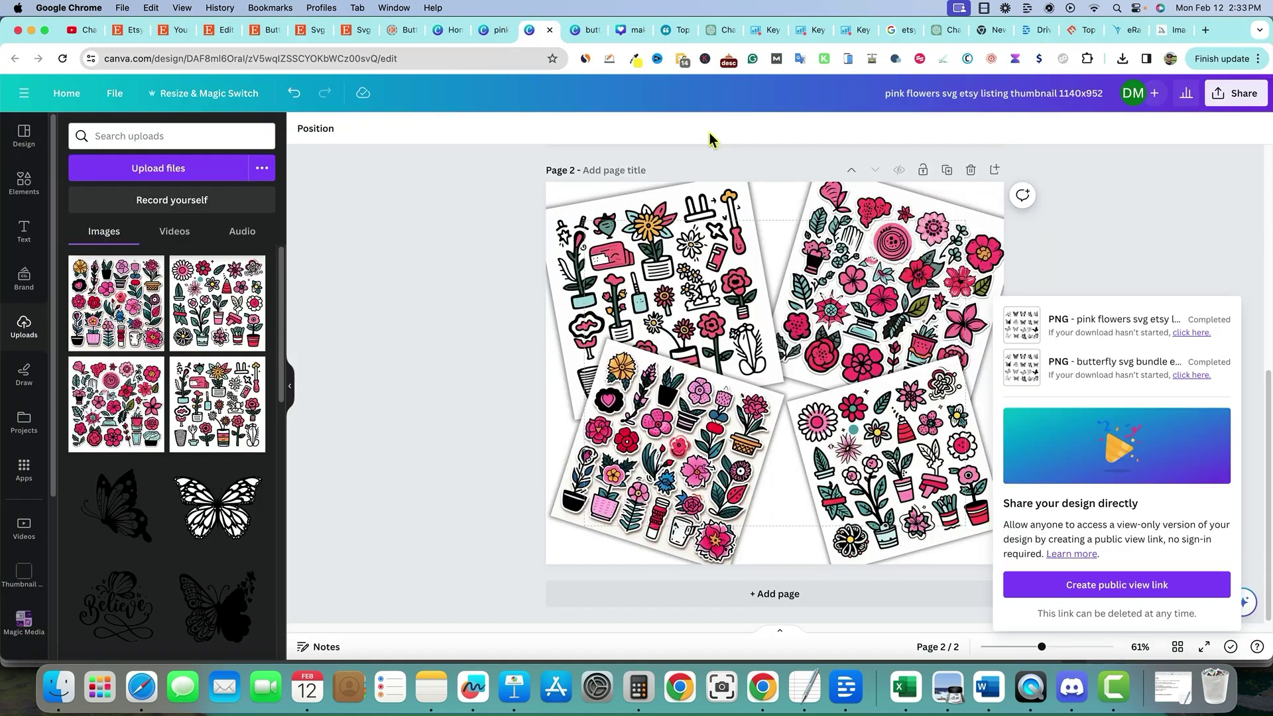
click(1134, 202)
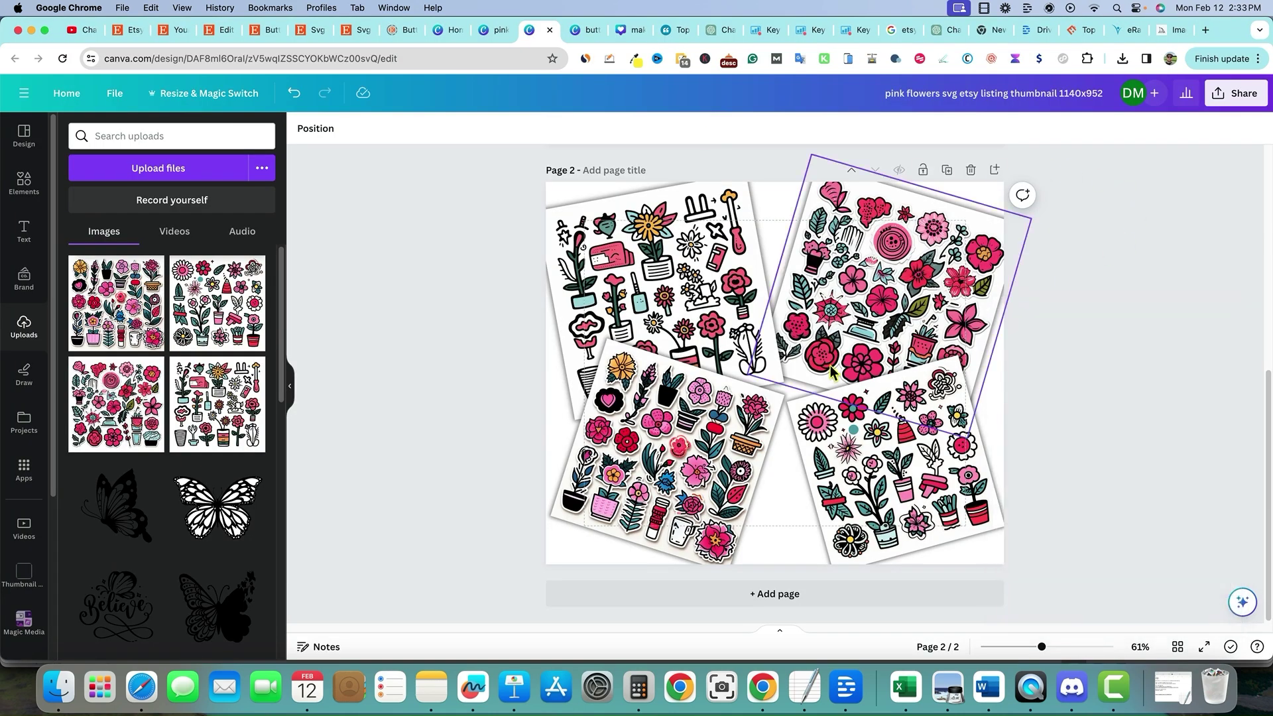
click(1246, 93)
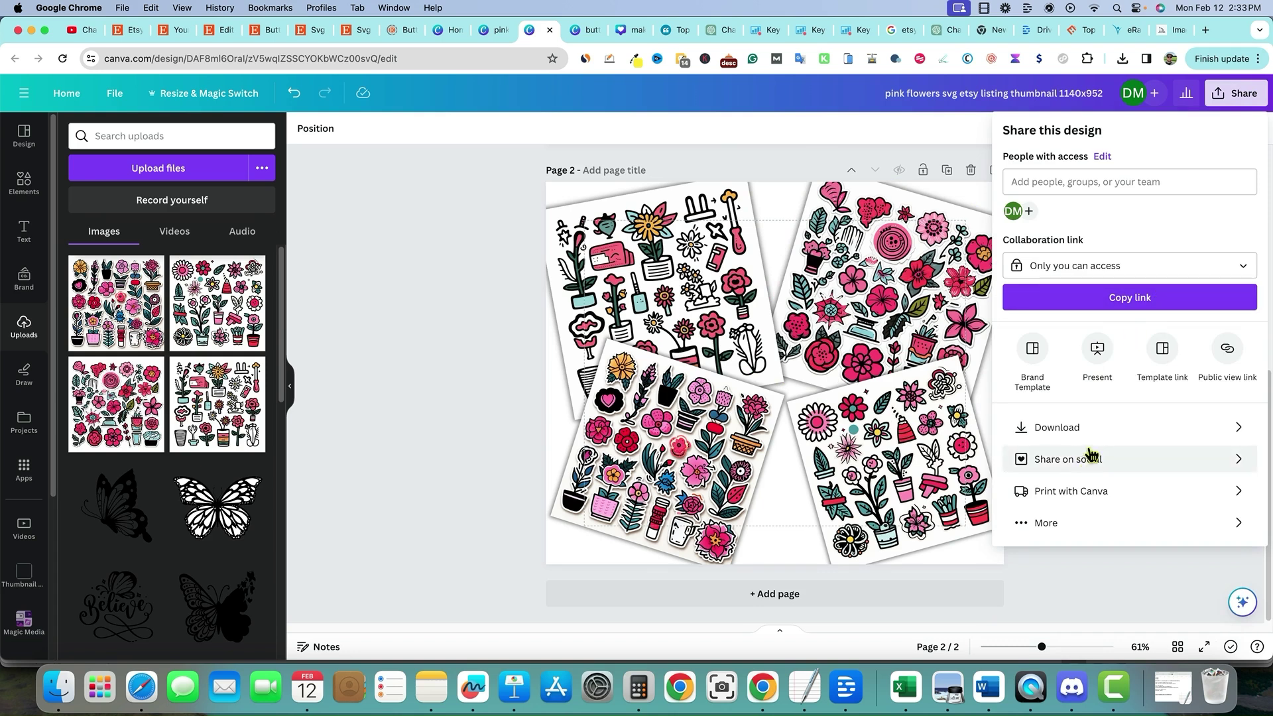
click(1088, 429)
click(1088, 334)
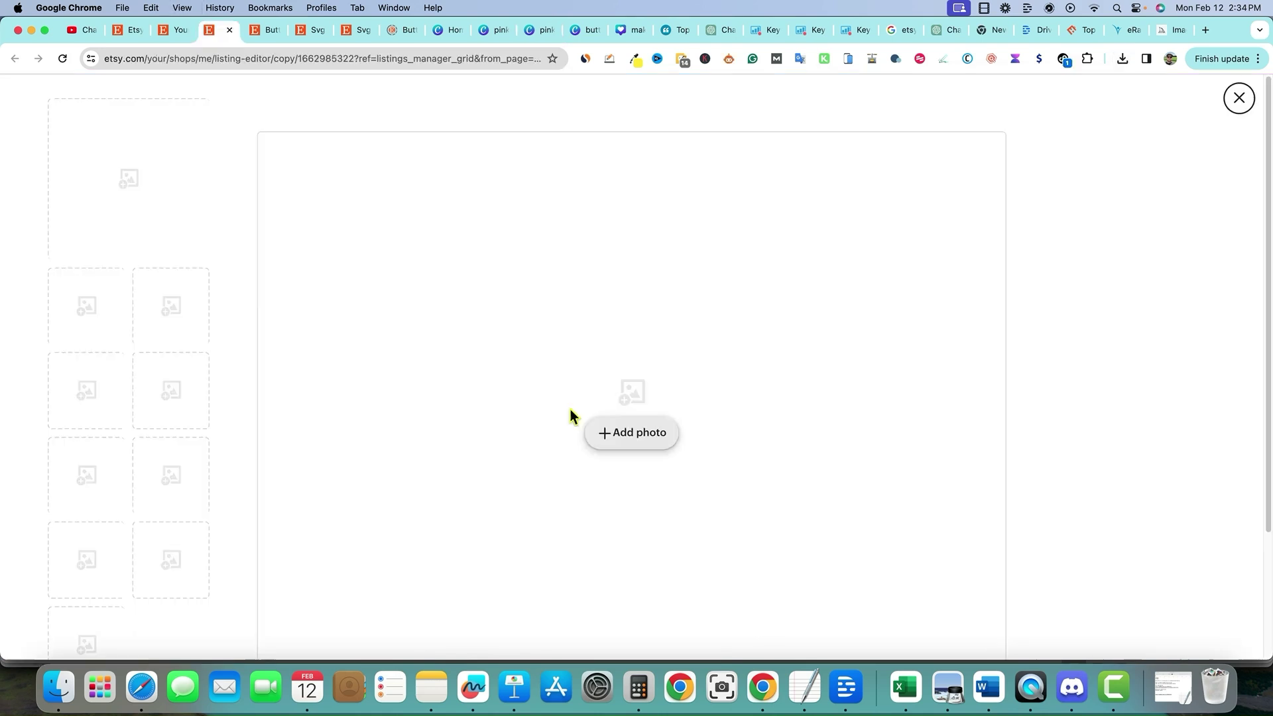
- Upload the pink flowers svg etsy listing thumbnail PNG from Downloads as the copied Etsy listing's primary photo
click(625, 432)
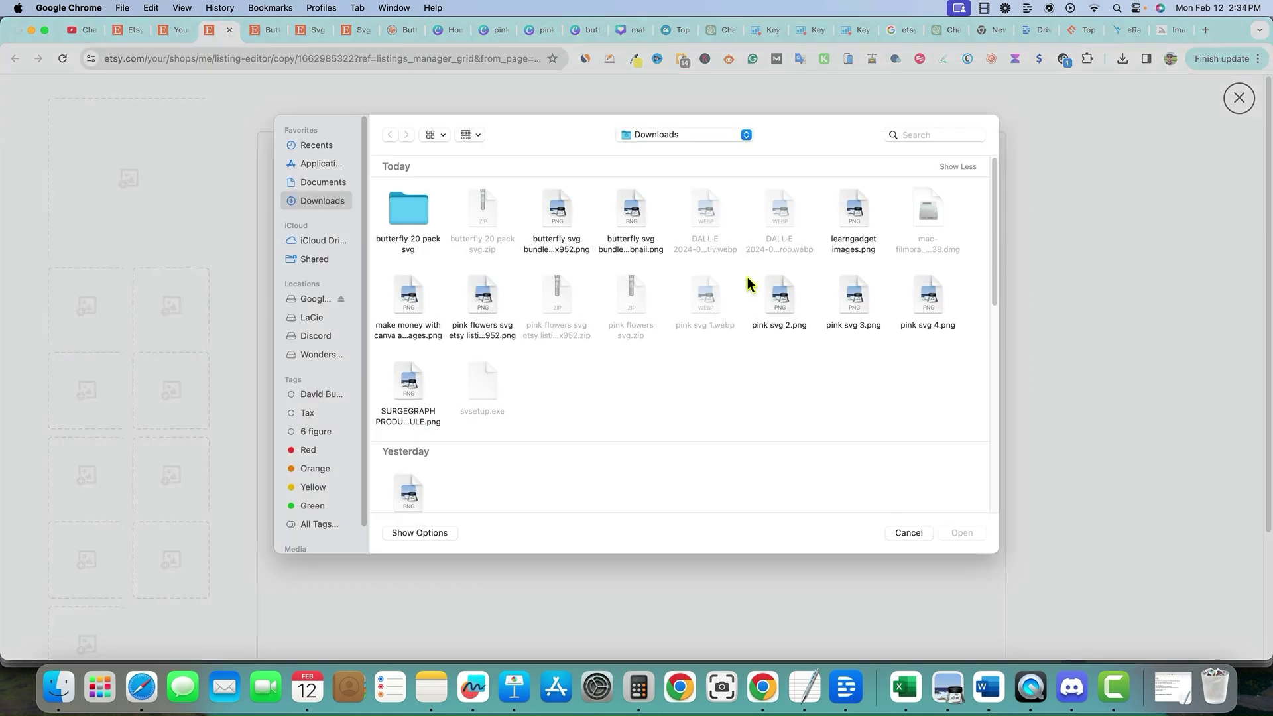
click(480, 298)
click(962, 537)
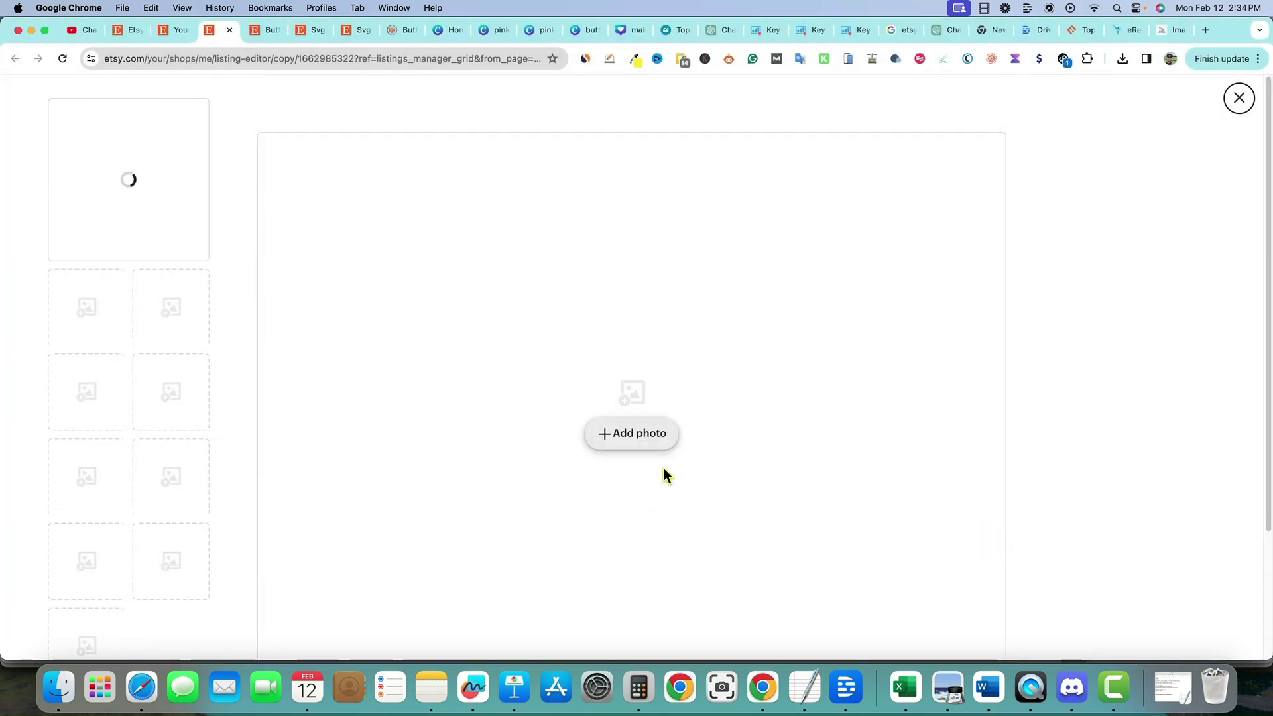
- Copy "pink flowers svg" from the TextEdit note into the new photo's alt text and apply the photo changes
click(1082, 489)
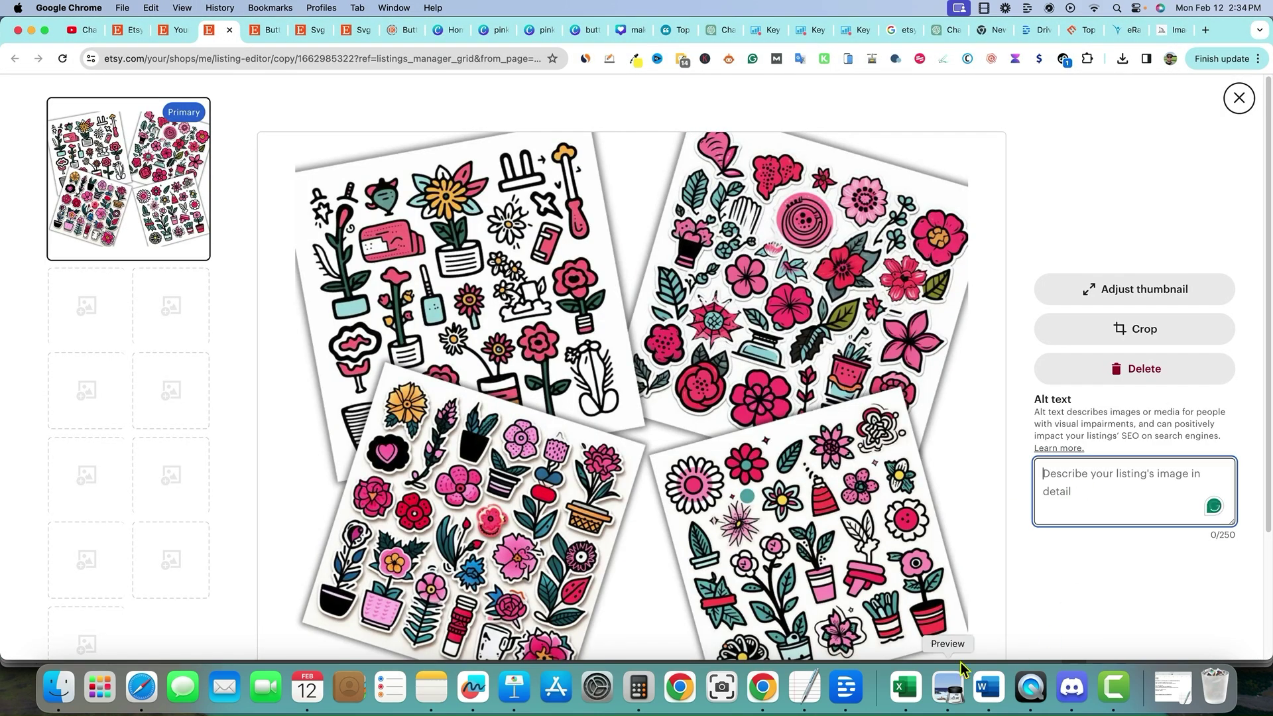
click(806, 682)
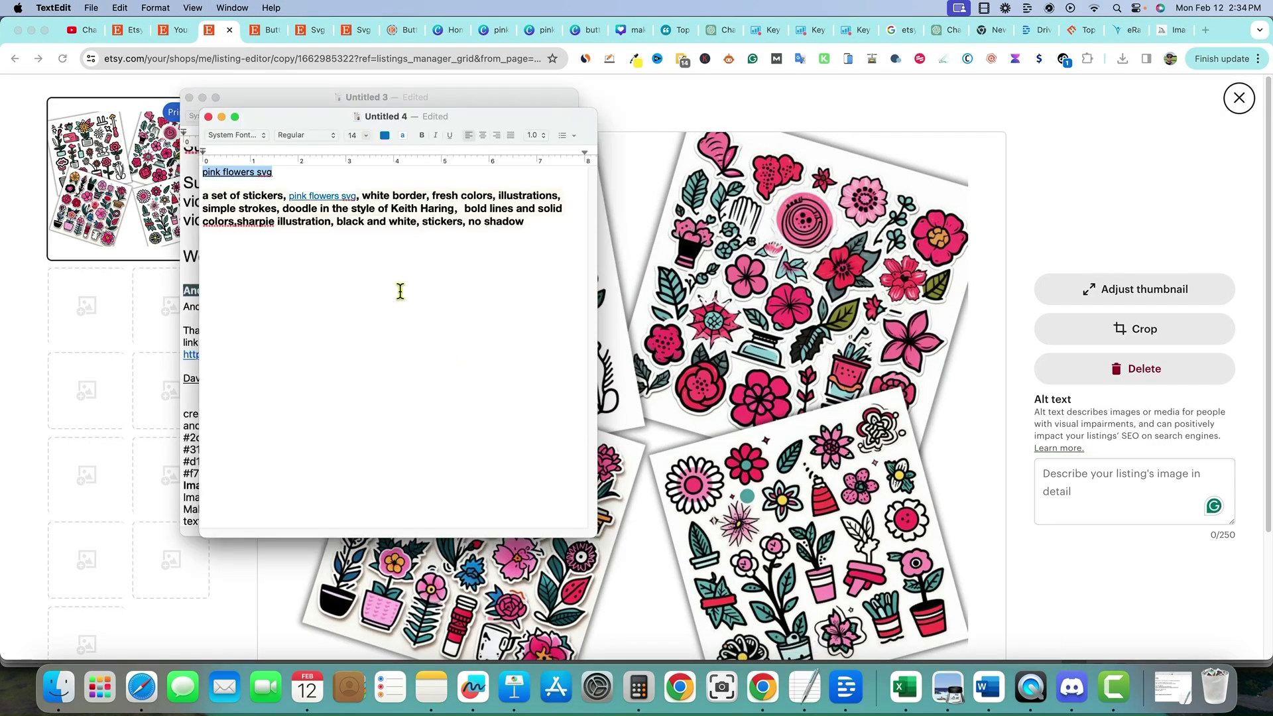
triple_click(215, 173)
key(super+Tab)
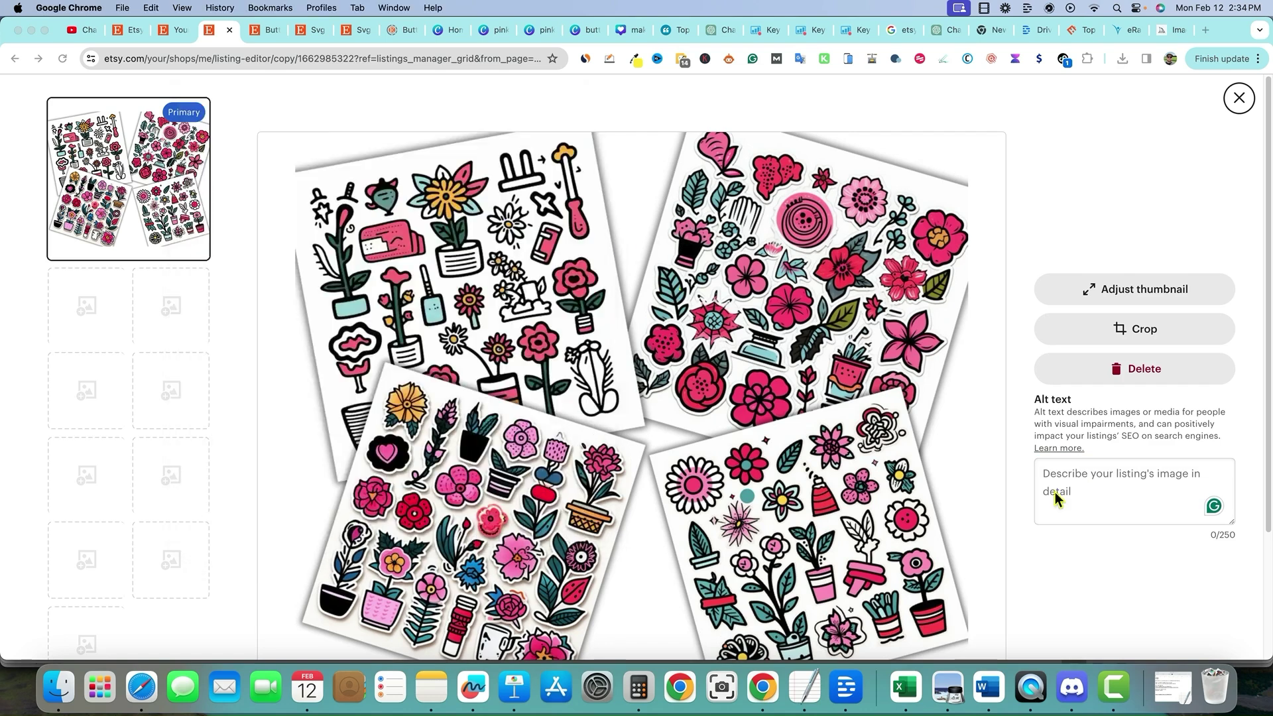
click(1054, 489)
text(pink flowers svg)
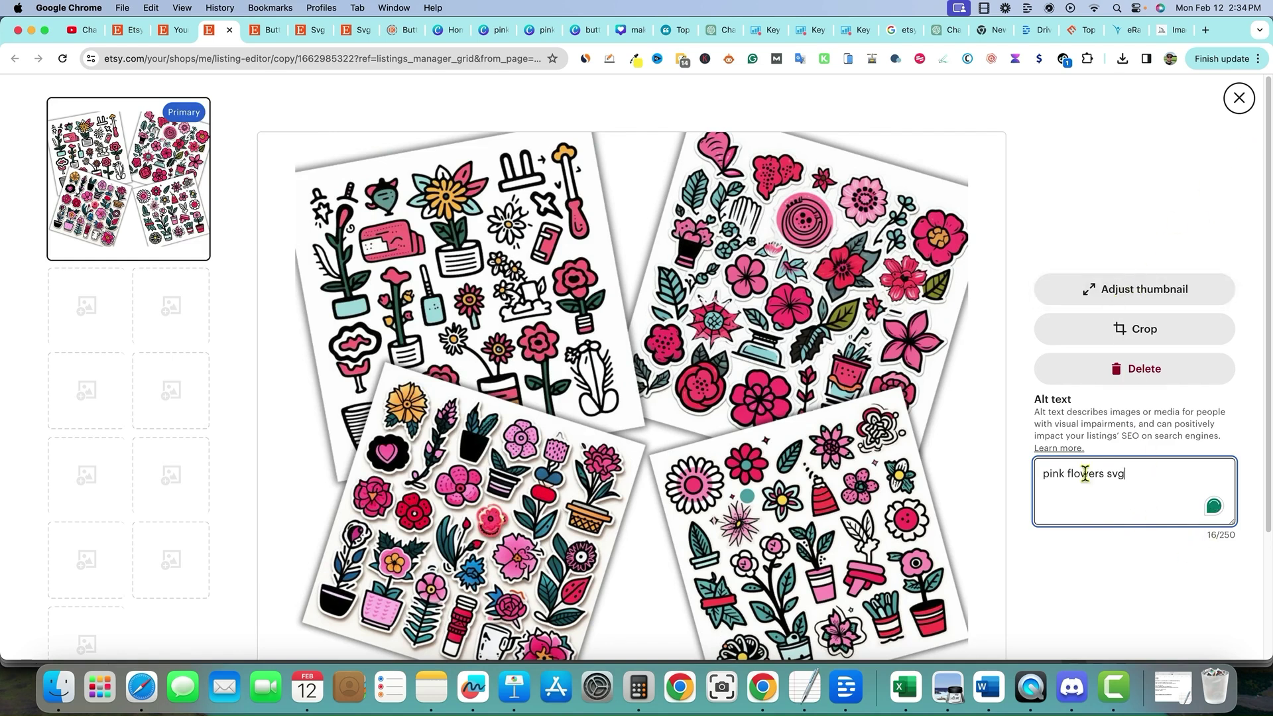
scroll(1096, 380, down, 3)
click(1213, 629)
scroll(674, 572, up, 5)
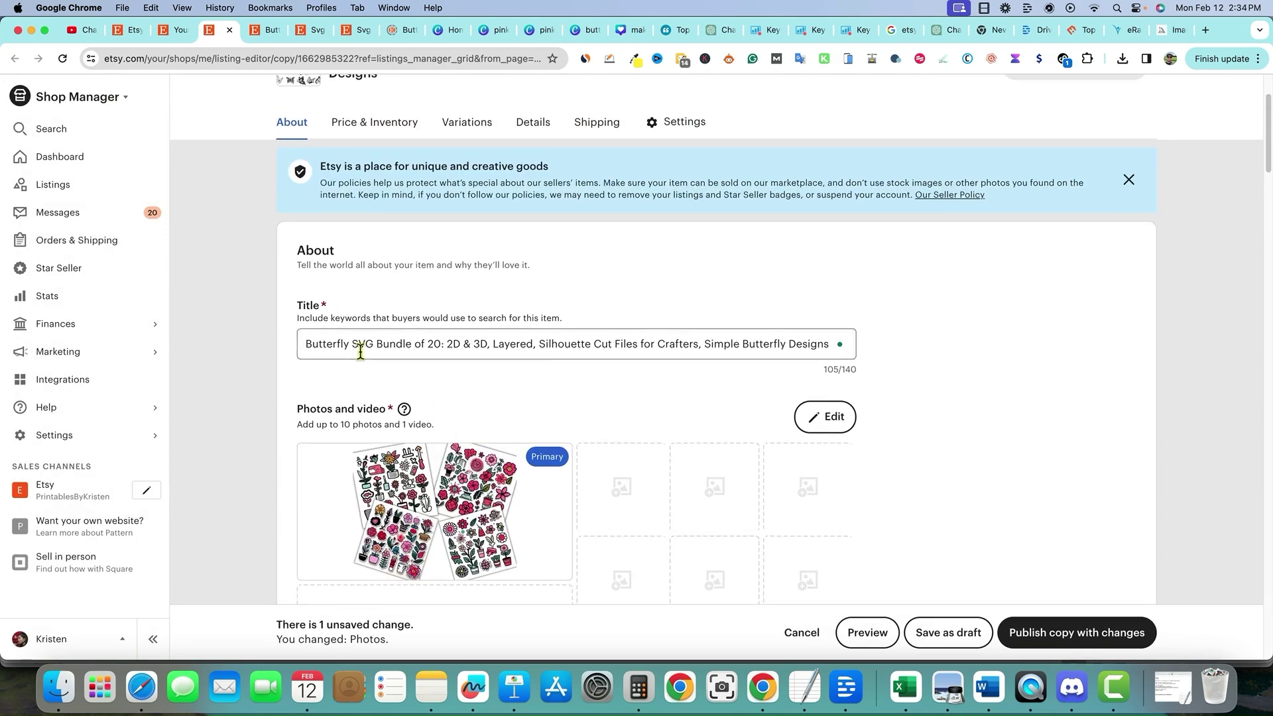
scroll(605, 574, down, 10)
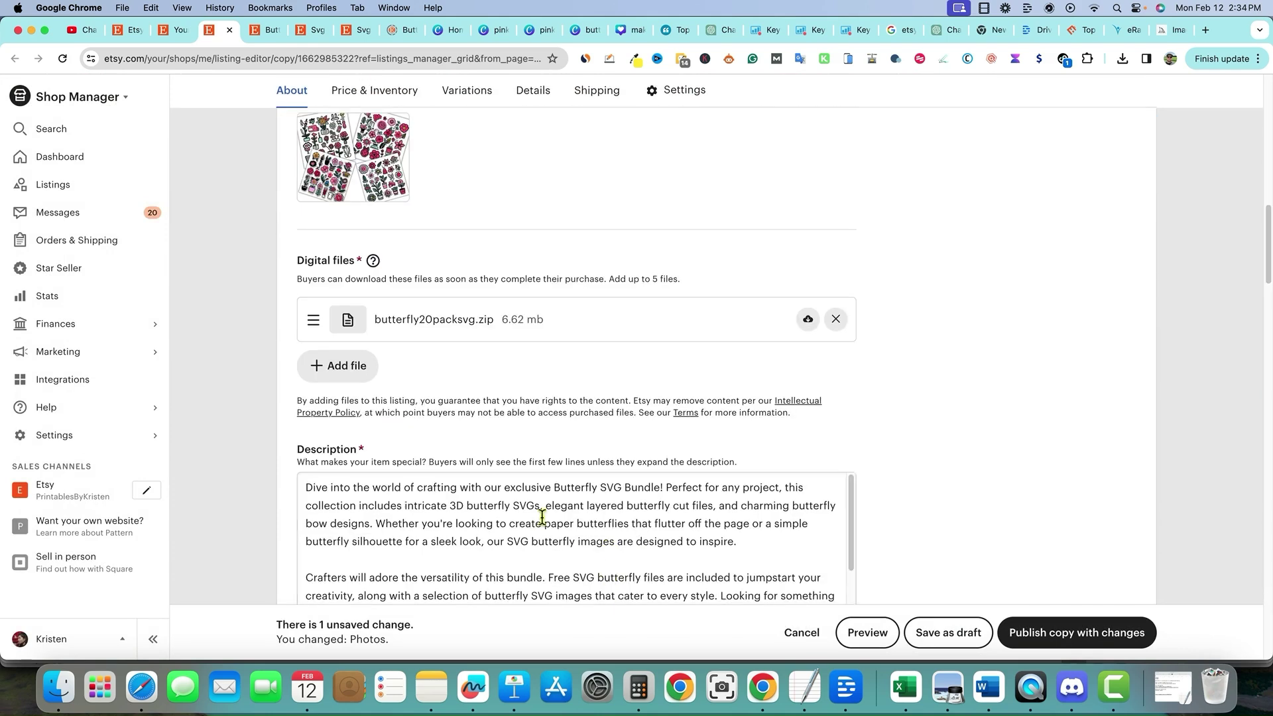
scroll(940, 515, up, 10)
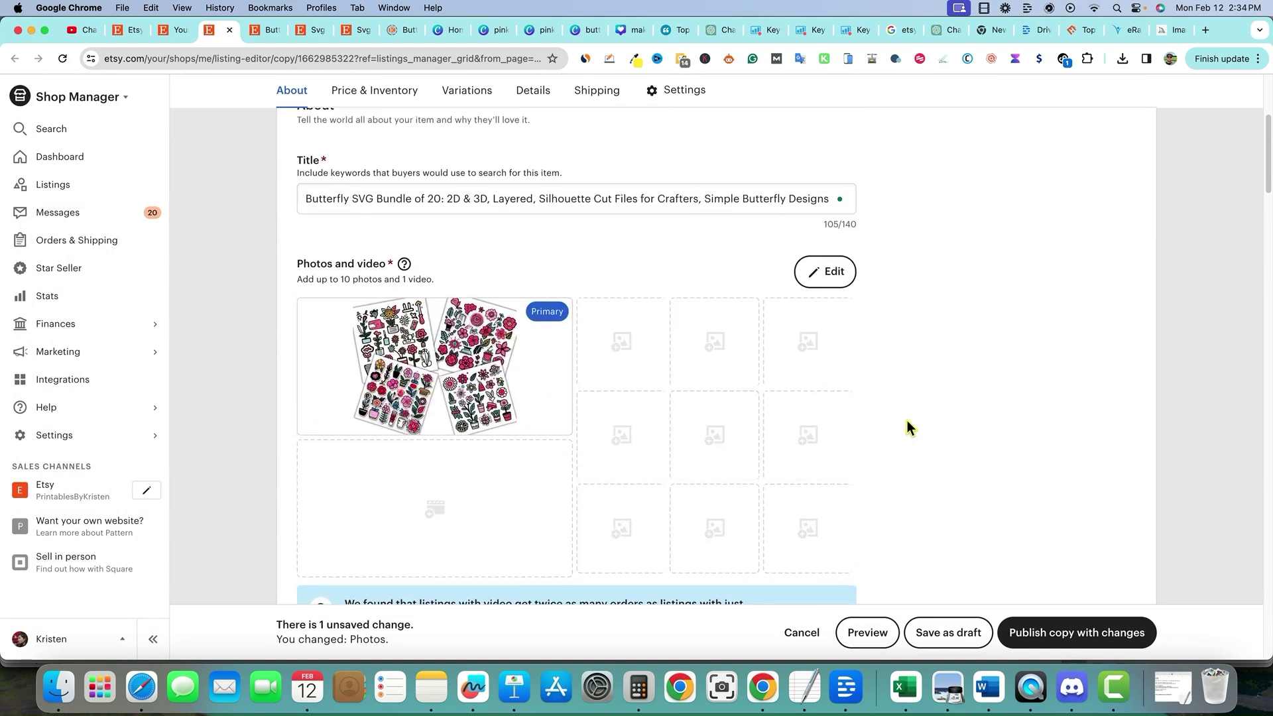
scroll(938, 414, up, 5)
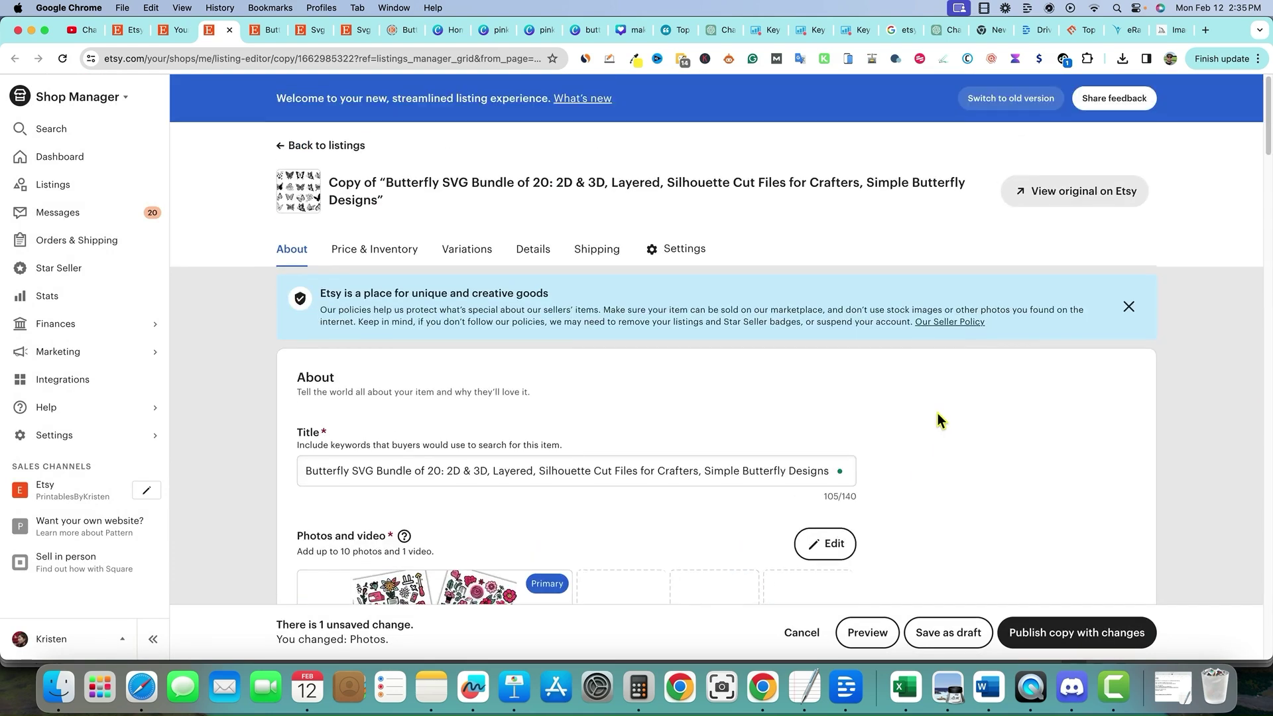